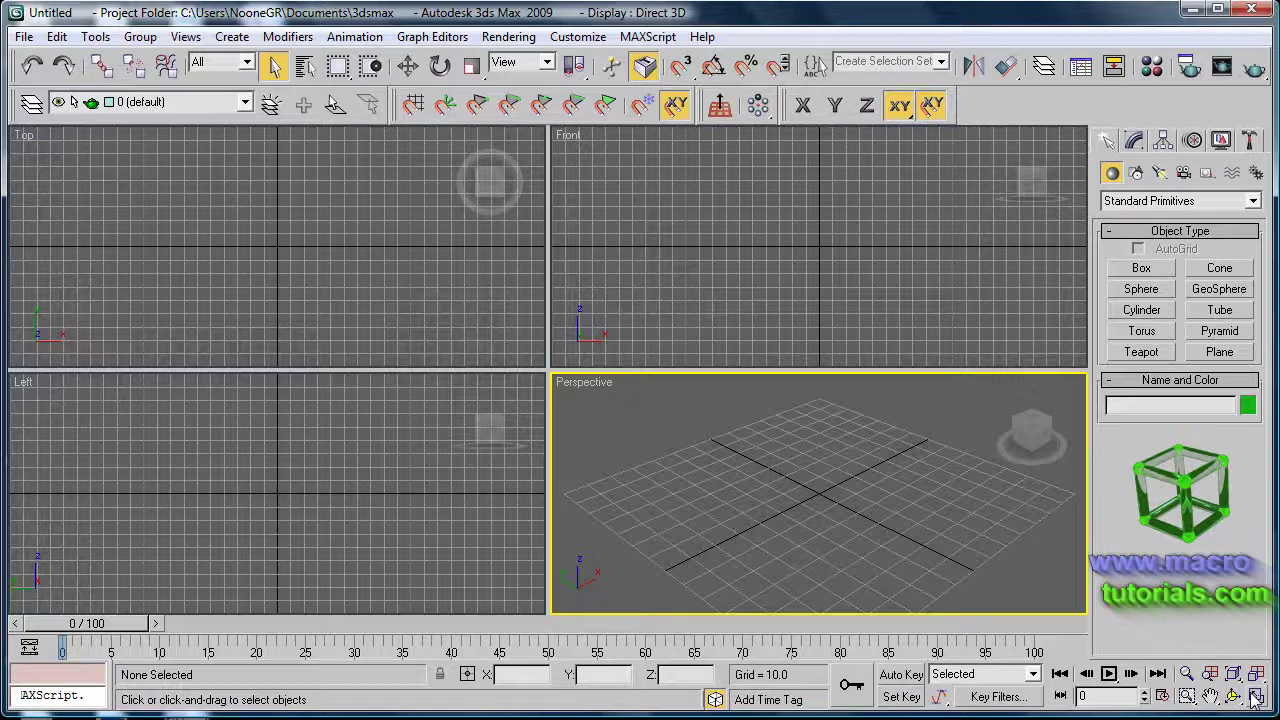
# Configure the viewport layout with two stacked views beside one tall view, and set the tall view to Perspective
pyautogui.rightClick(1253, 699)
pyautogui.click(779, 237)
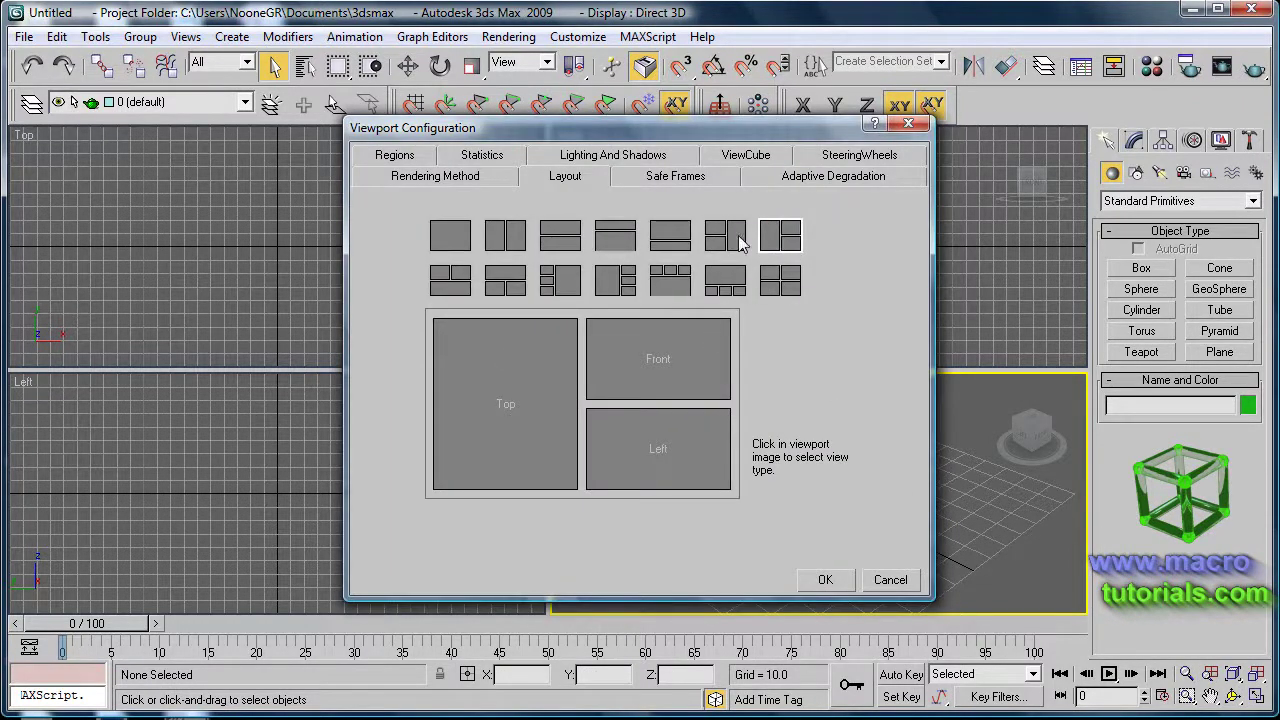
pyautogui.click(735, 240)
pyautogui.click(665, 352)
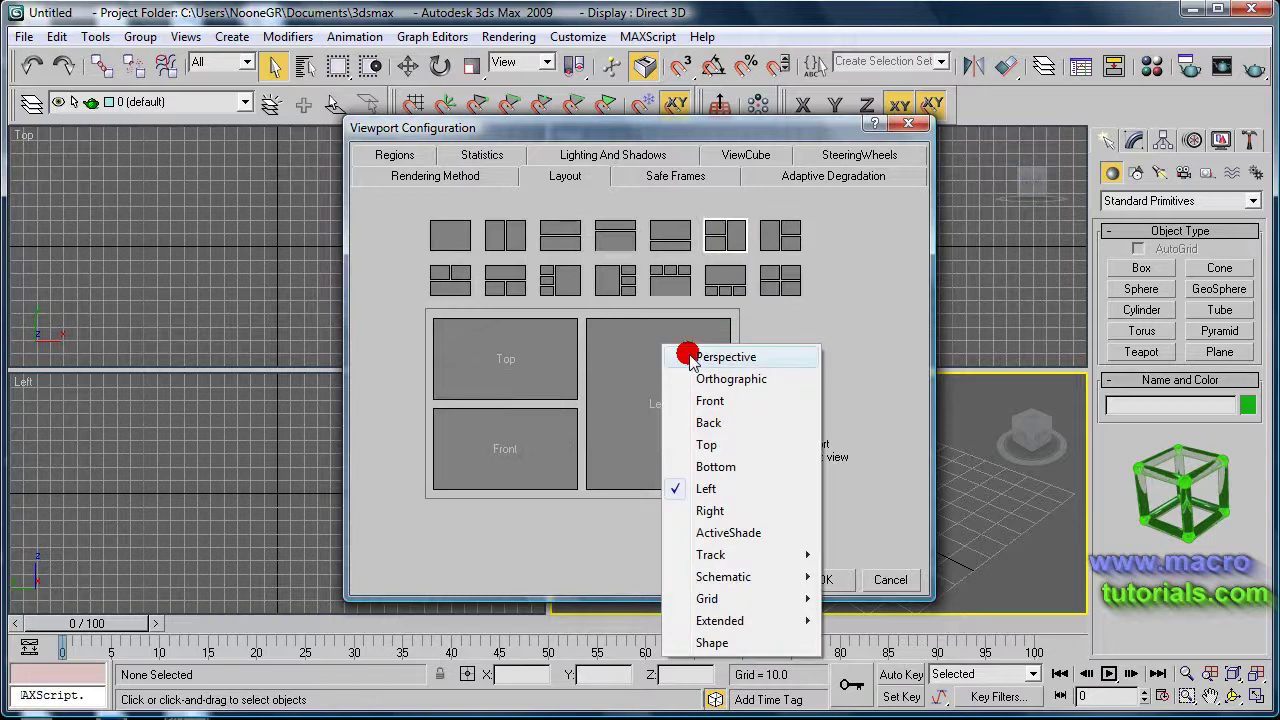
pyautogui.click(718, 357)
pyautogui.click(830, 580)
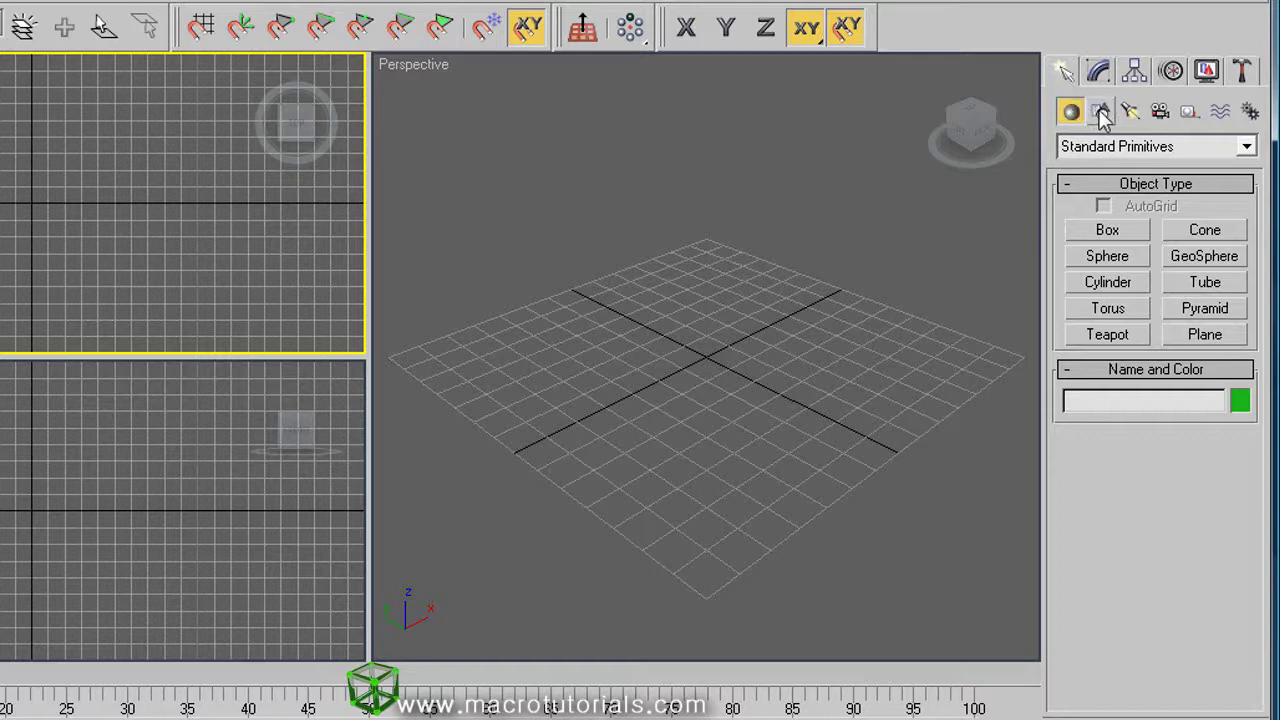
# Draw a straight vertical two-point Line spline in the Front viewport at X about -112
pyautogui.click(1099, 112)
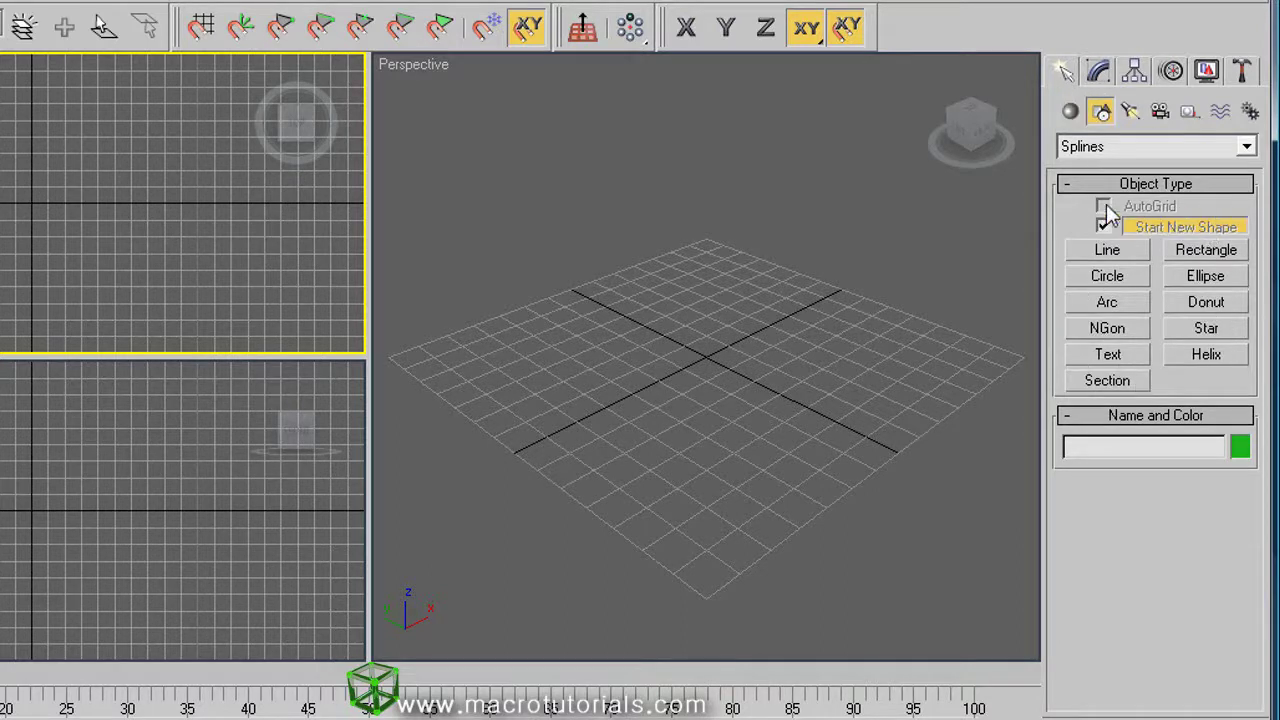
pyautogui.click(1130, 255)
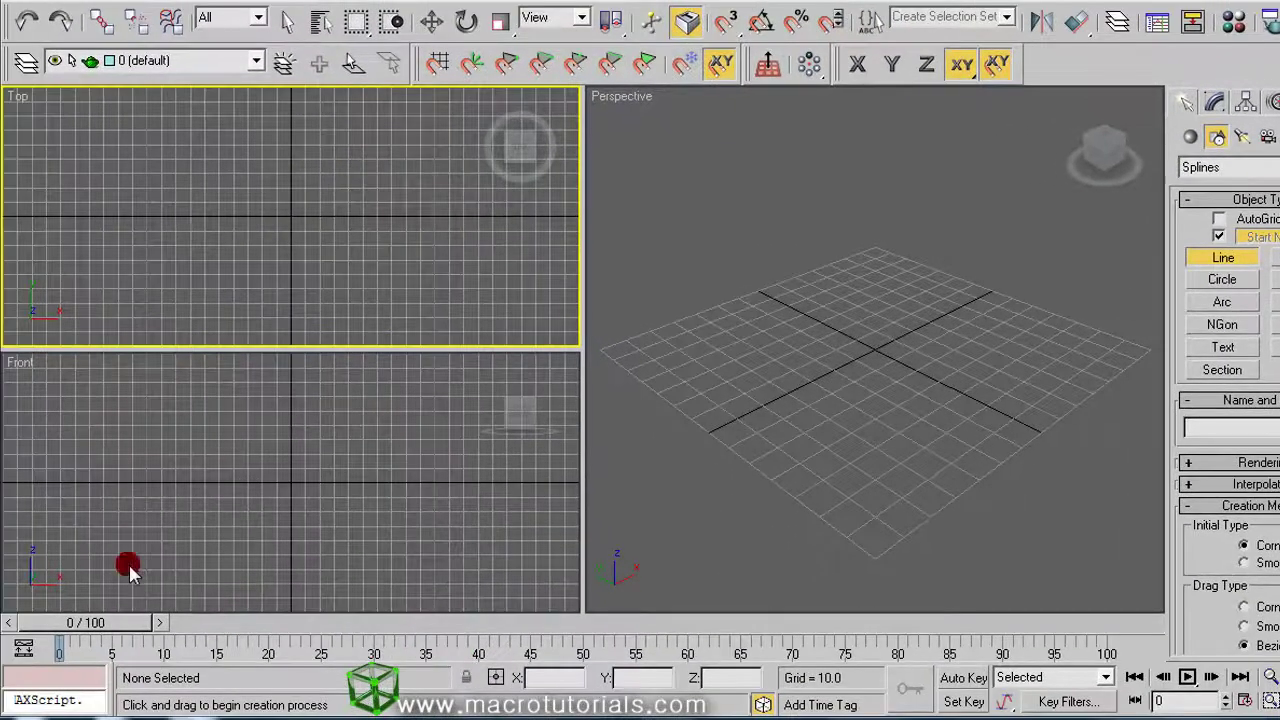
pyautogui.click(128, 567)
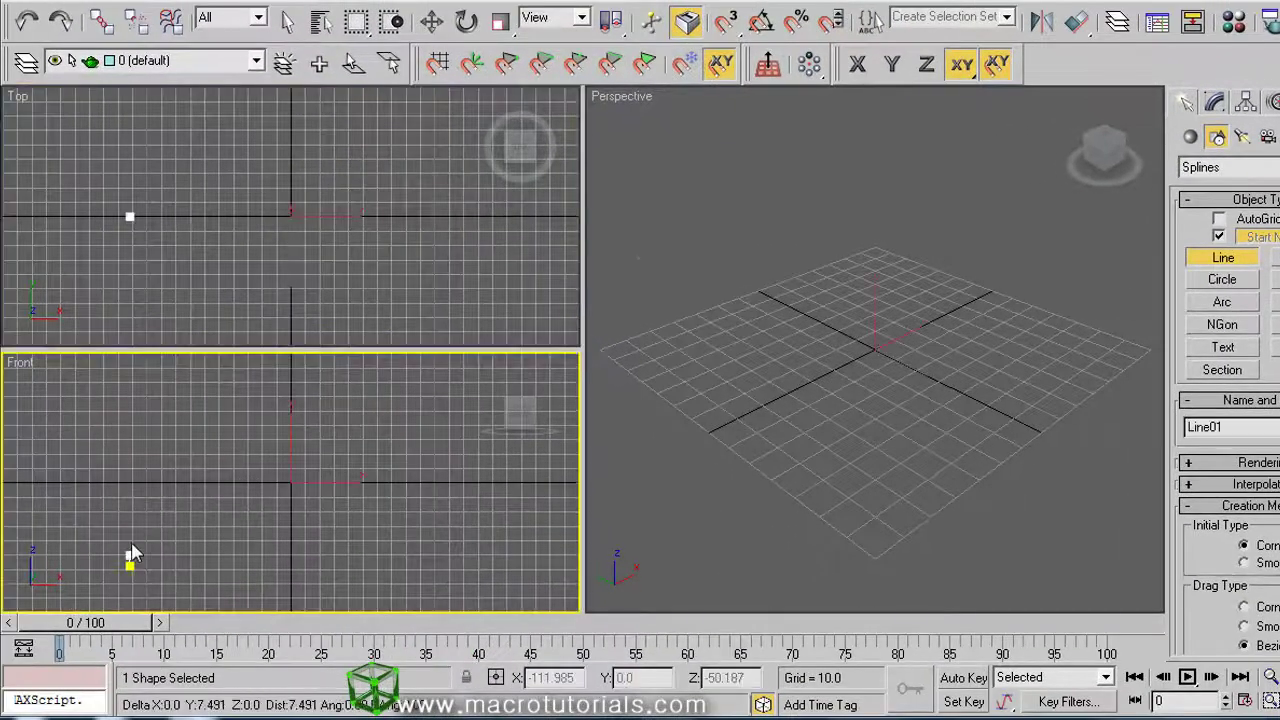
pyautogui.click(130, 385)
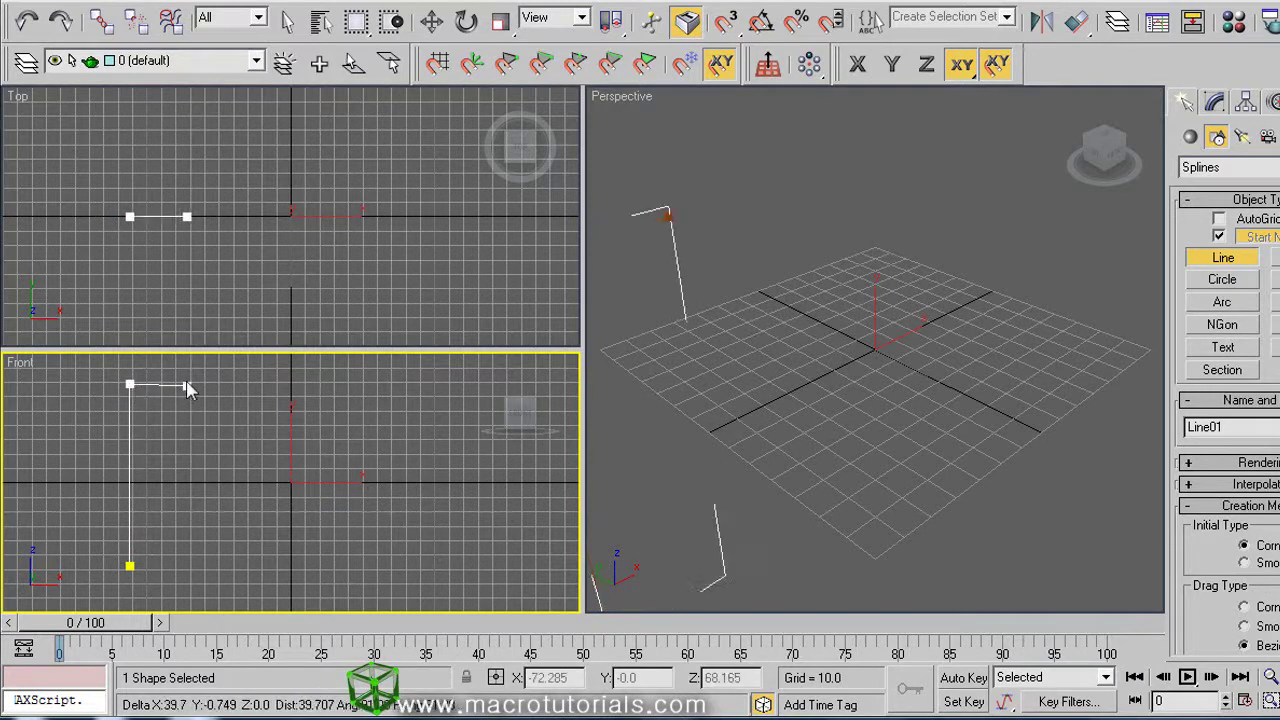
pyautogui.rightClick(197, 408)
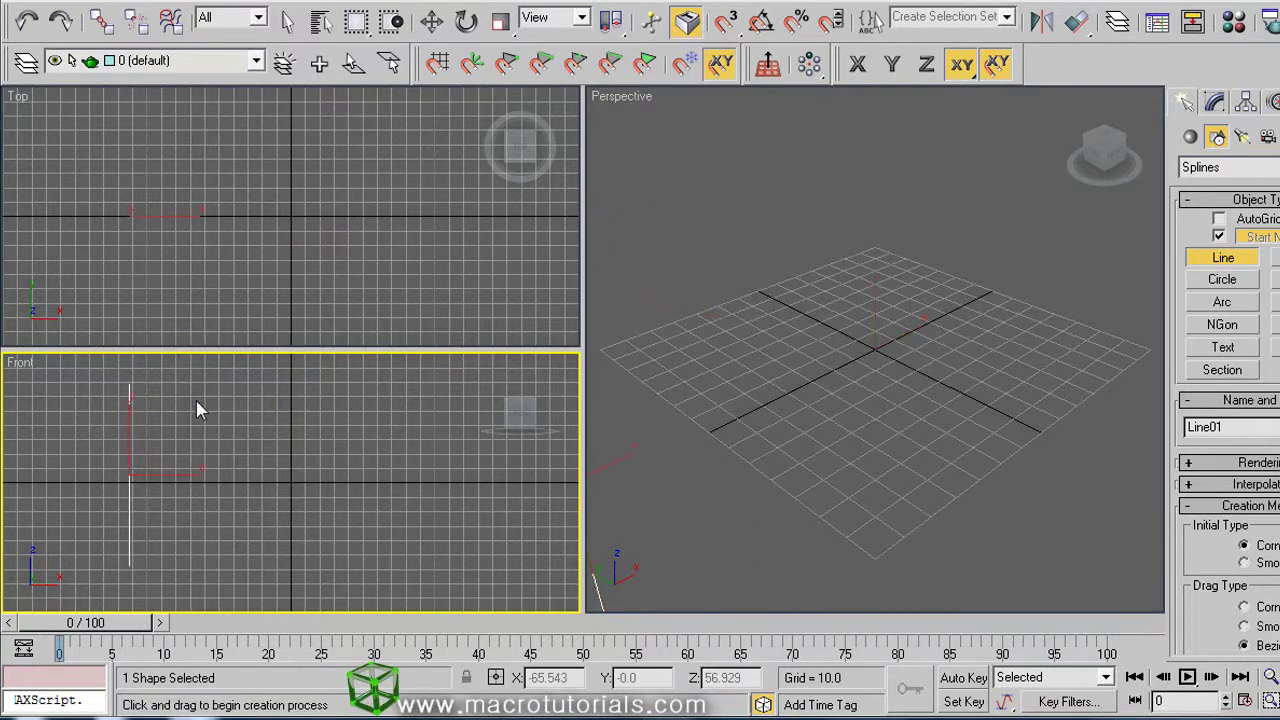
pyautogui.press('Delete')
# Hide the grid in the Front viewport and change the vertical line's object colour to bright green
pyautogui.rightClick(20, 363)
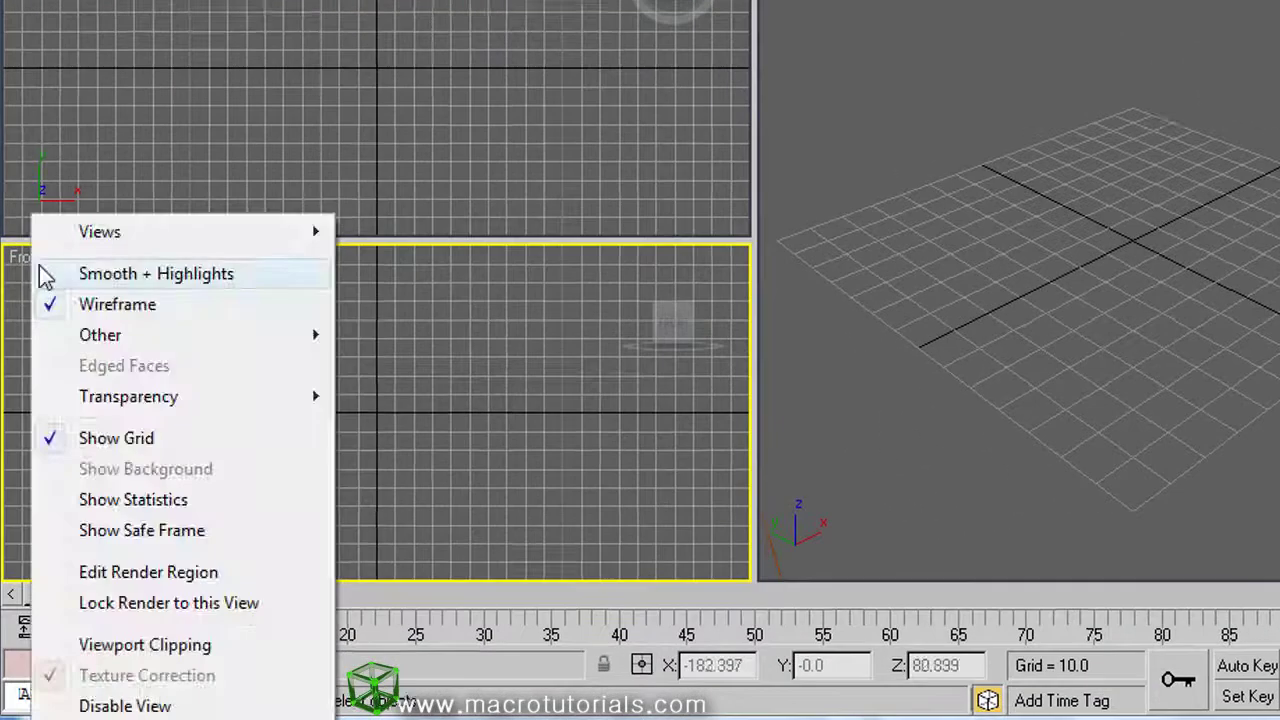
pyautogui.click(123, 438)
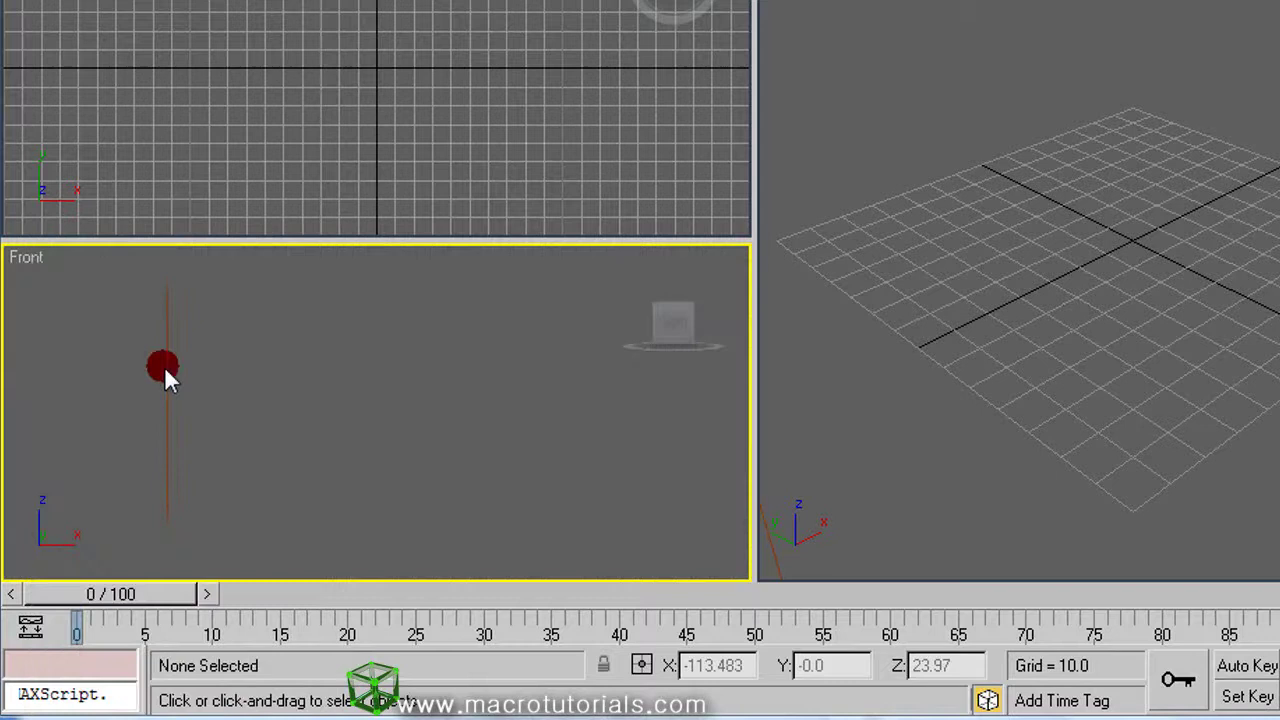
pyautogui.click(164, 366)
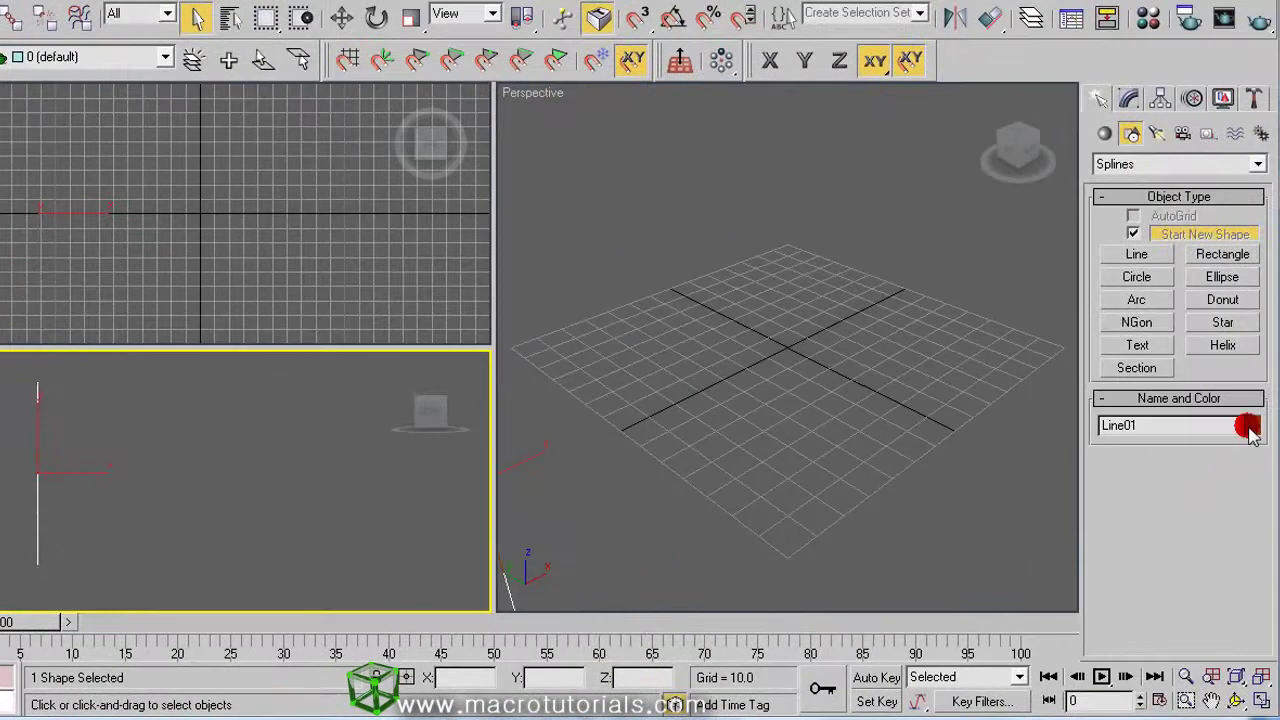
pyautogui.click(1249, 427)
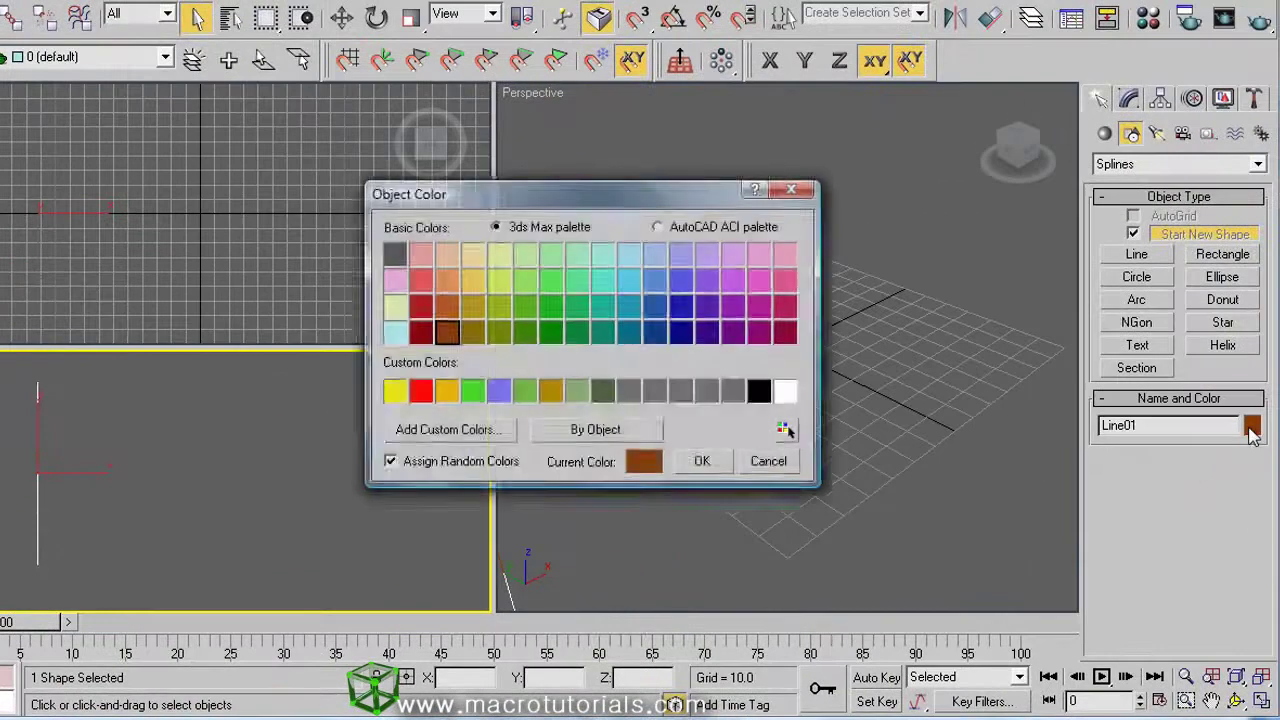
pyautogui.click(550, 279)
pyautogui.click(720, 462)
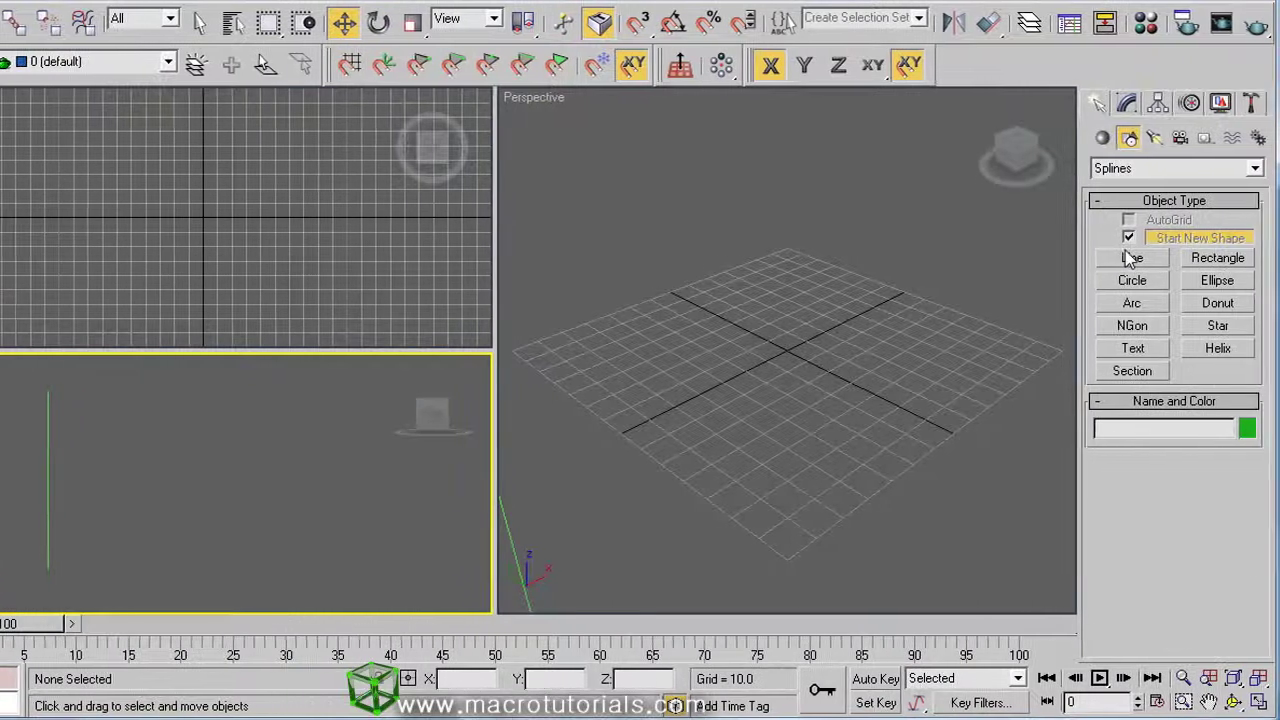
# Draw an open six-vertex Line in the Front viewport, with a Bezier curve at the second vertex and corners at the others
pyautogui.click(1163, 258)
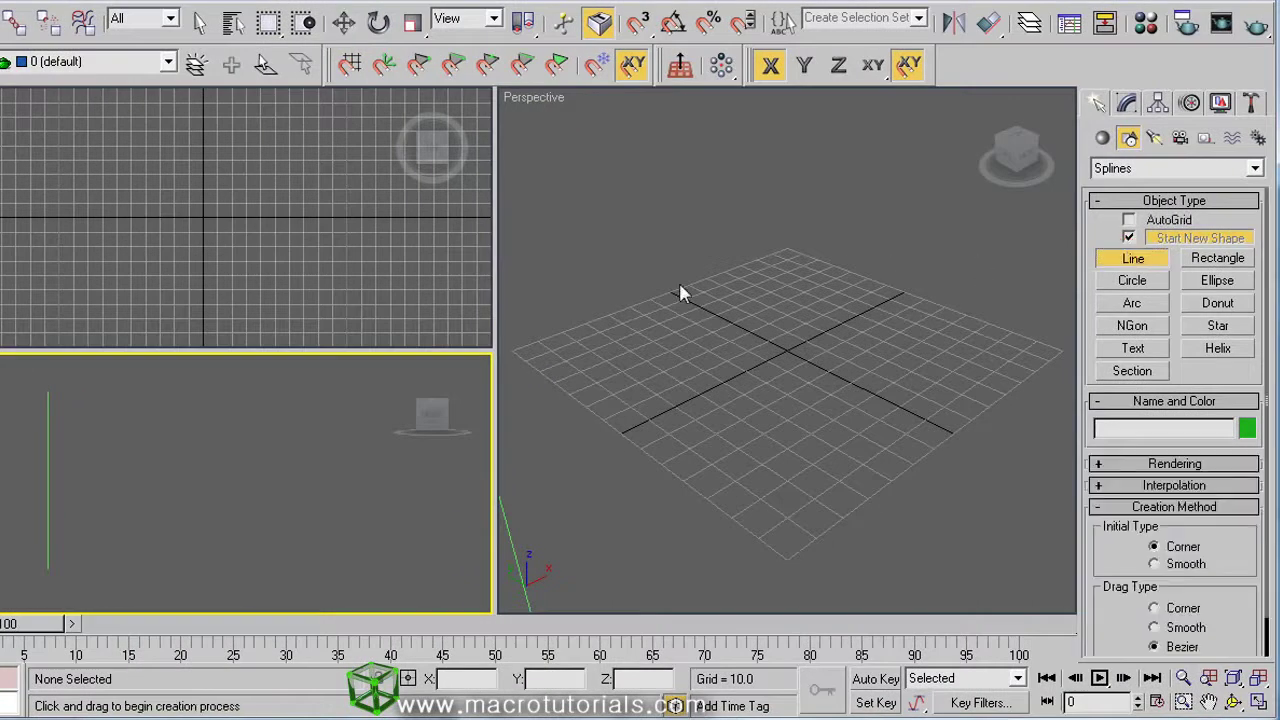
pyautogui.click(160, 558)
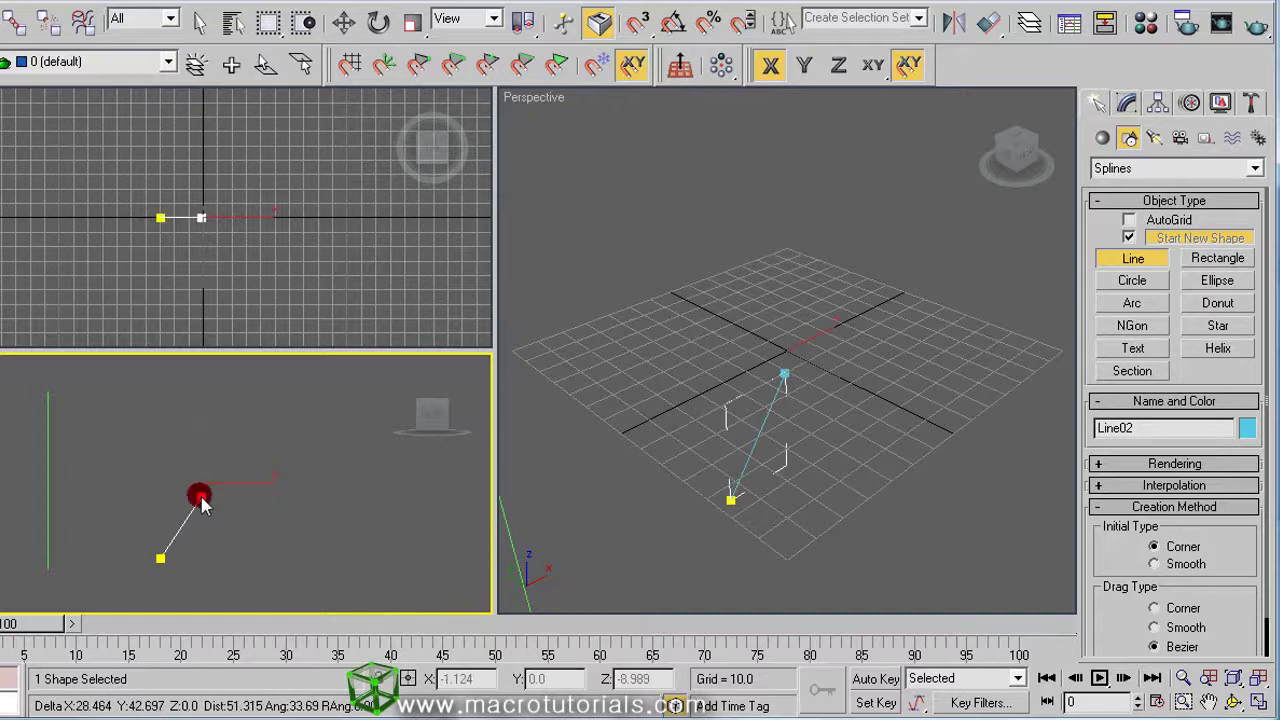
pyautogui.moveTo(200, 497); pyautogui.dragTo(290, 509)
pyautogui.click(289, 557)
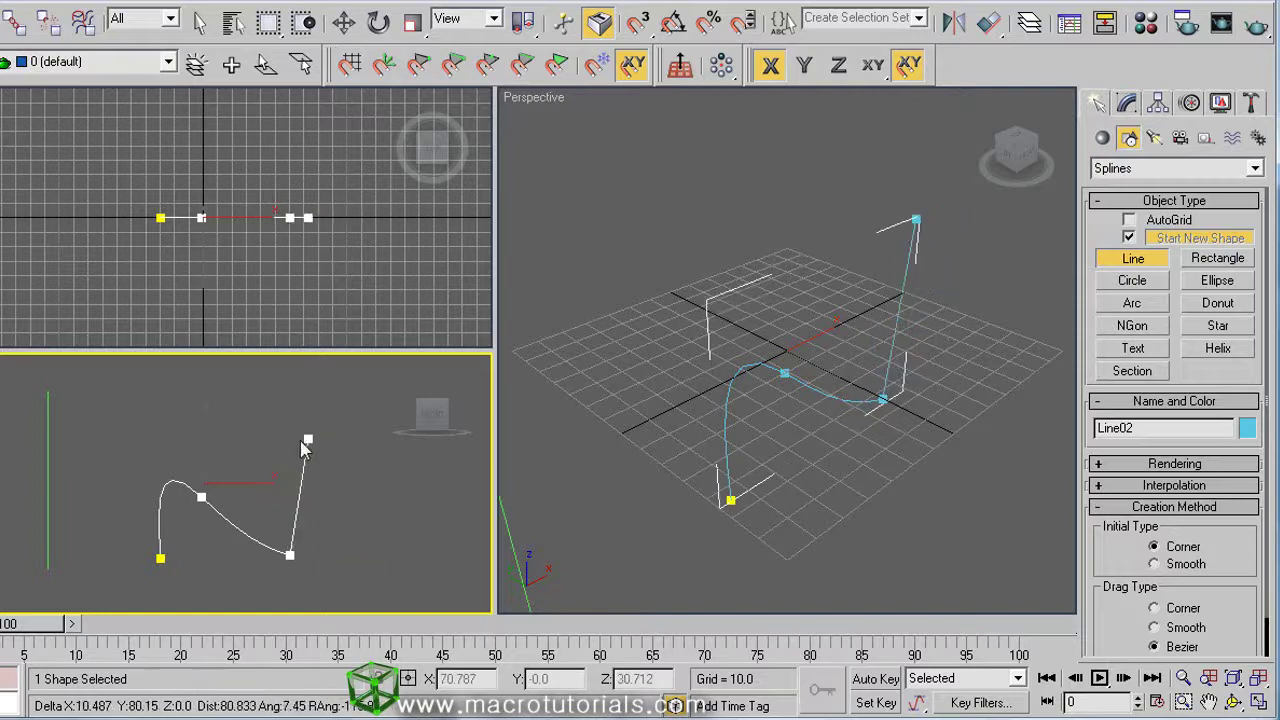
pyautogui.click(345, 537)
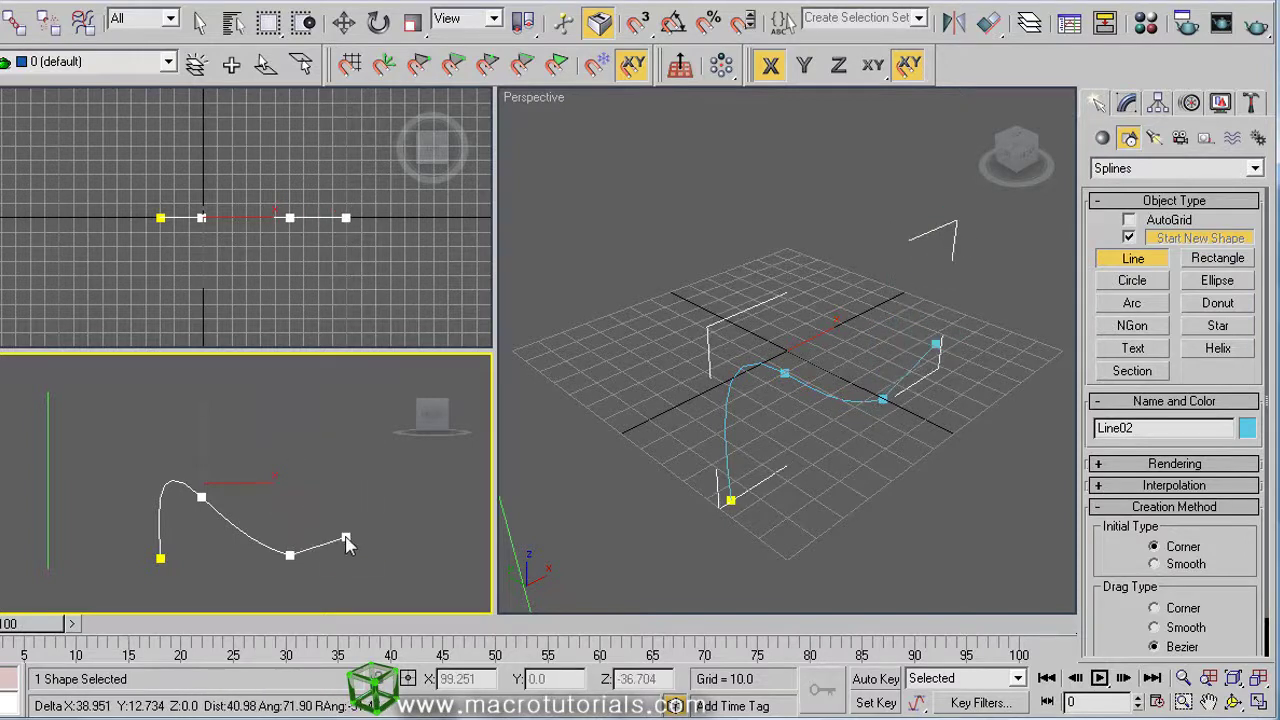
pyautogui.click(365, 467)
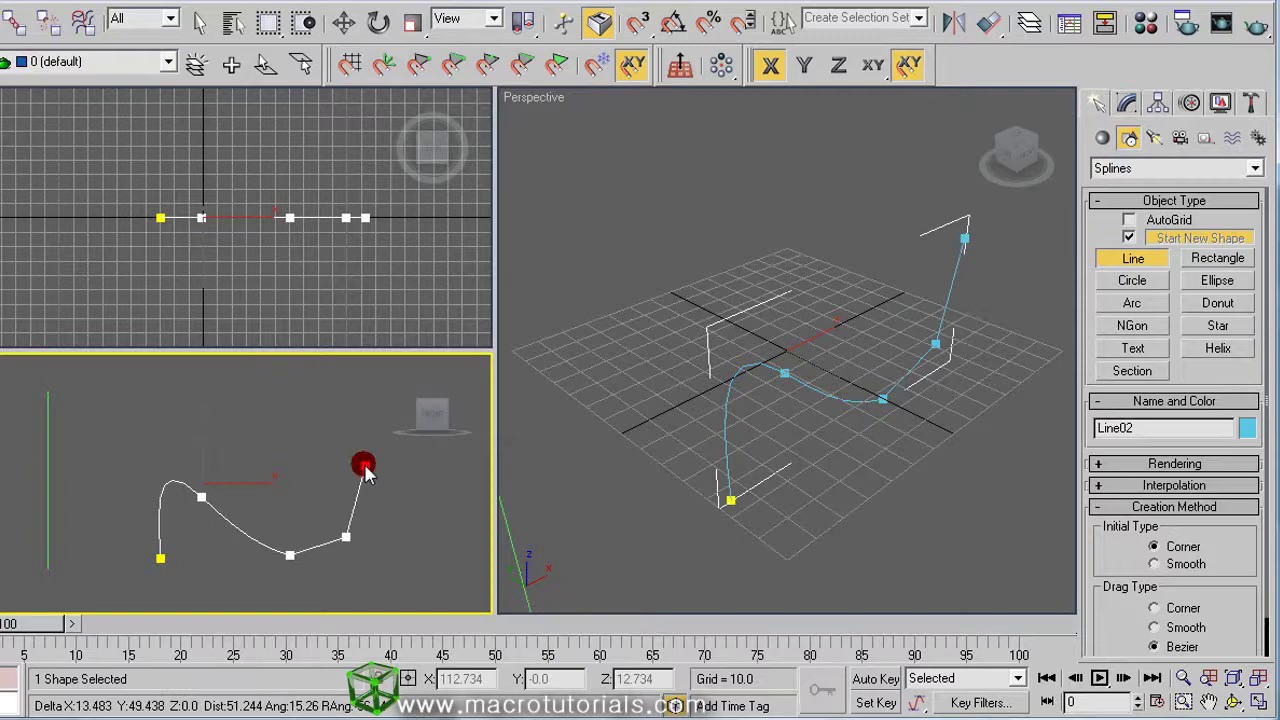
pyautogui.click(366, 394)
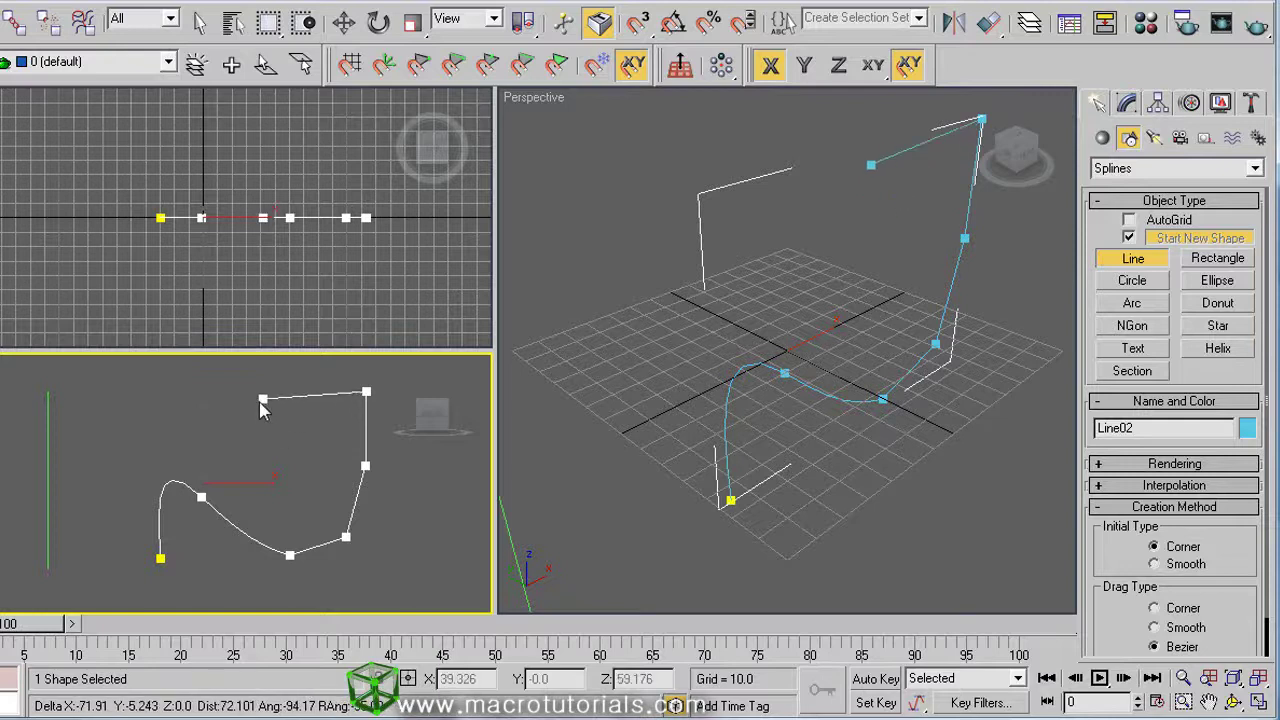
pyautogui.rightClick(289, 436)
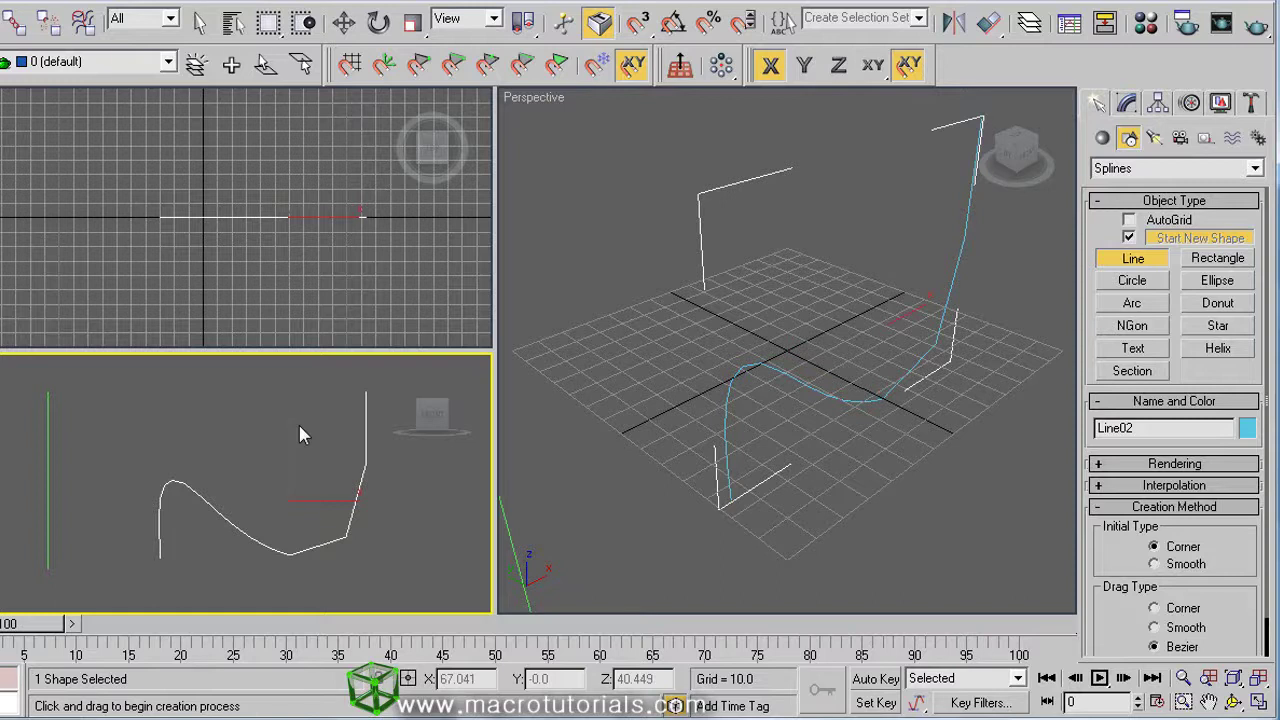
pyautogui.press('w')
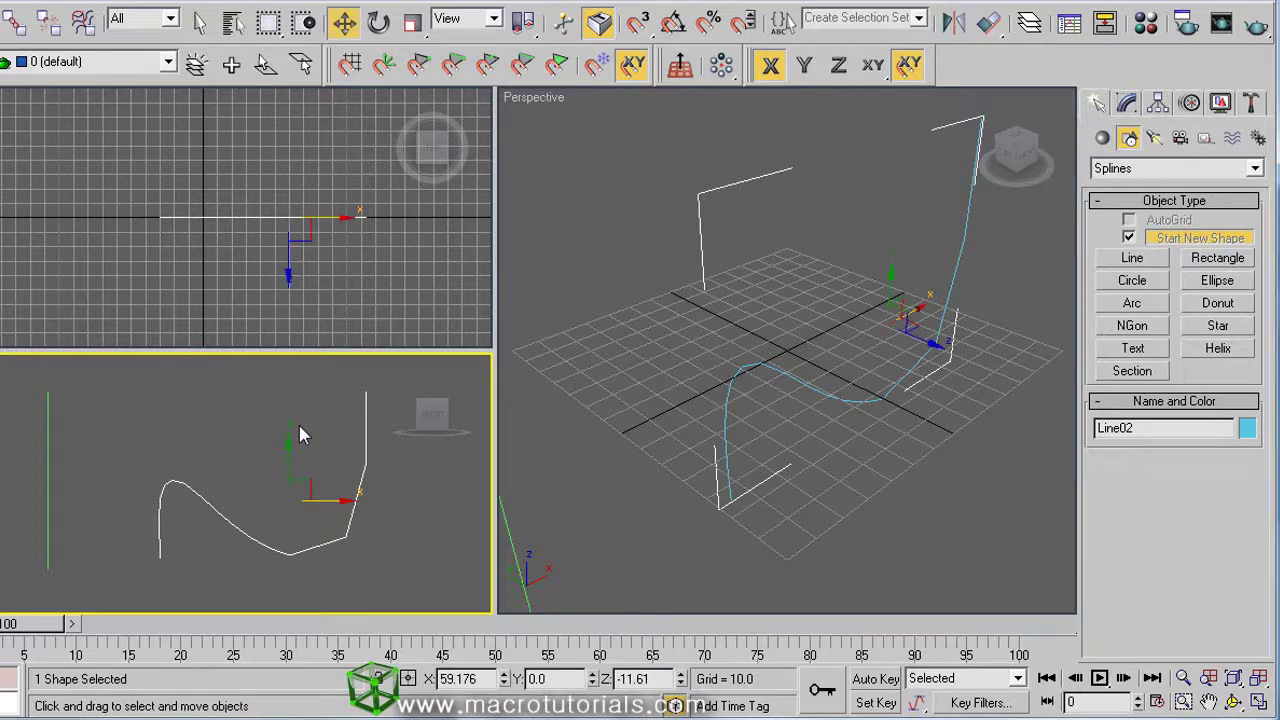
# Select all vertices of the curved line at Vertex sub-object level and convert them to Corner
pyautogui.click(1126, 106)
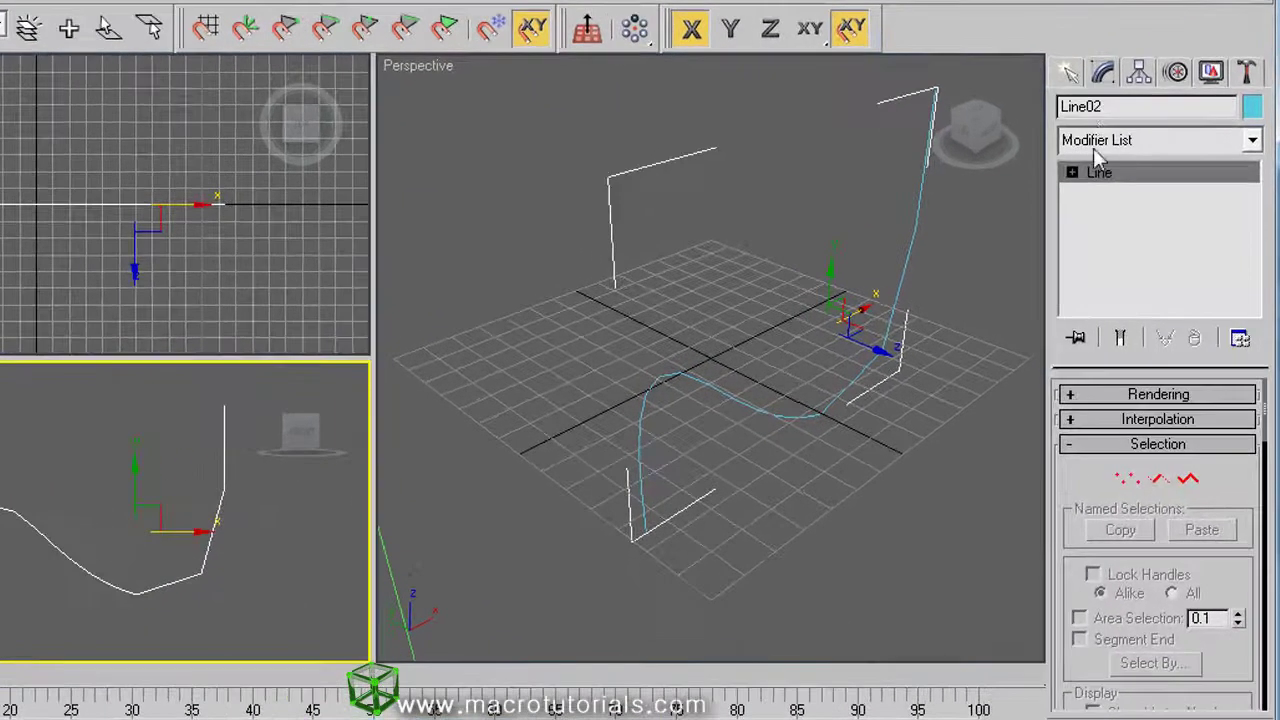
pyautogui.click(1072, 175)
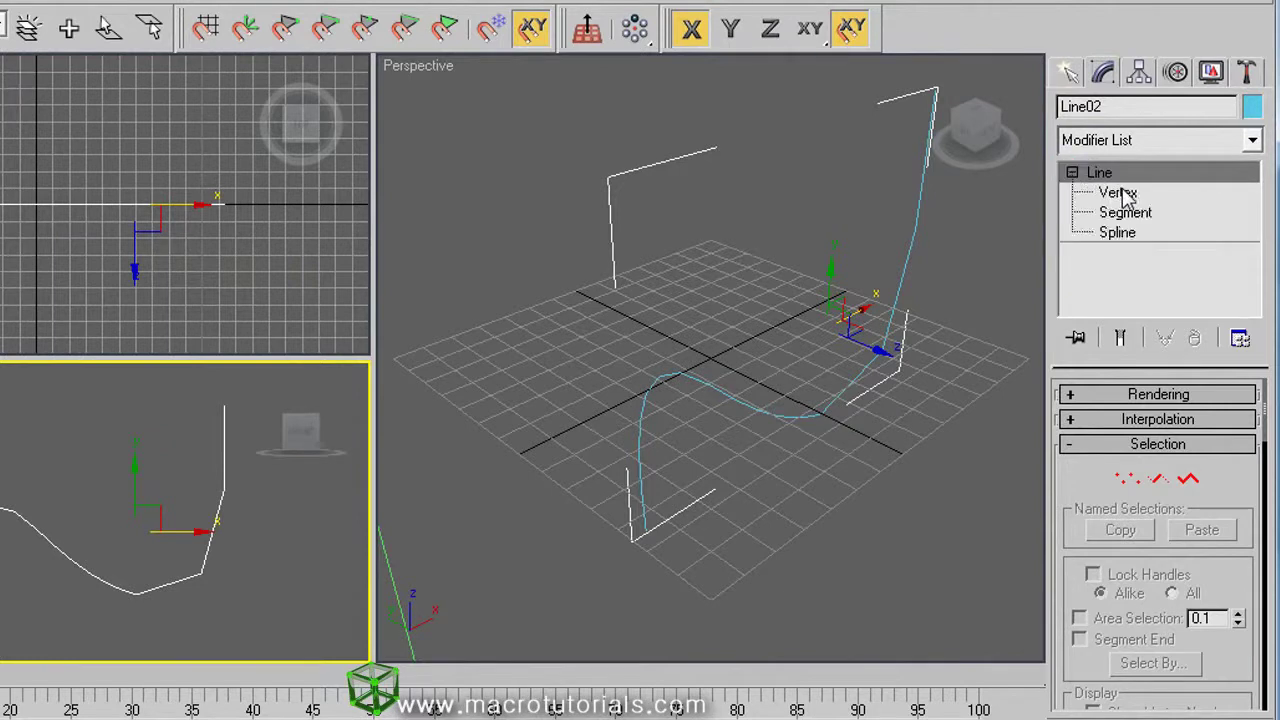
pyautogui.click(1120, 193)
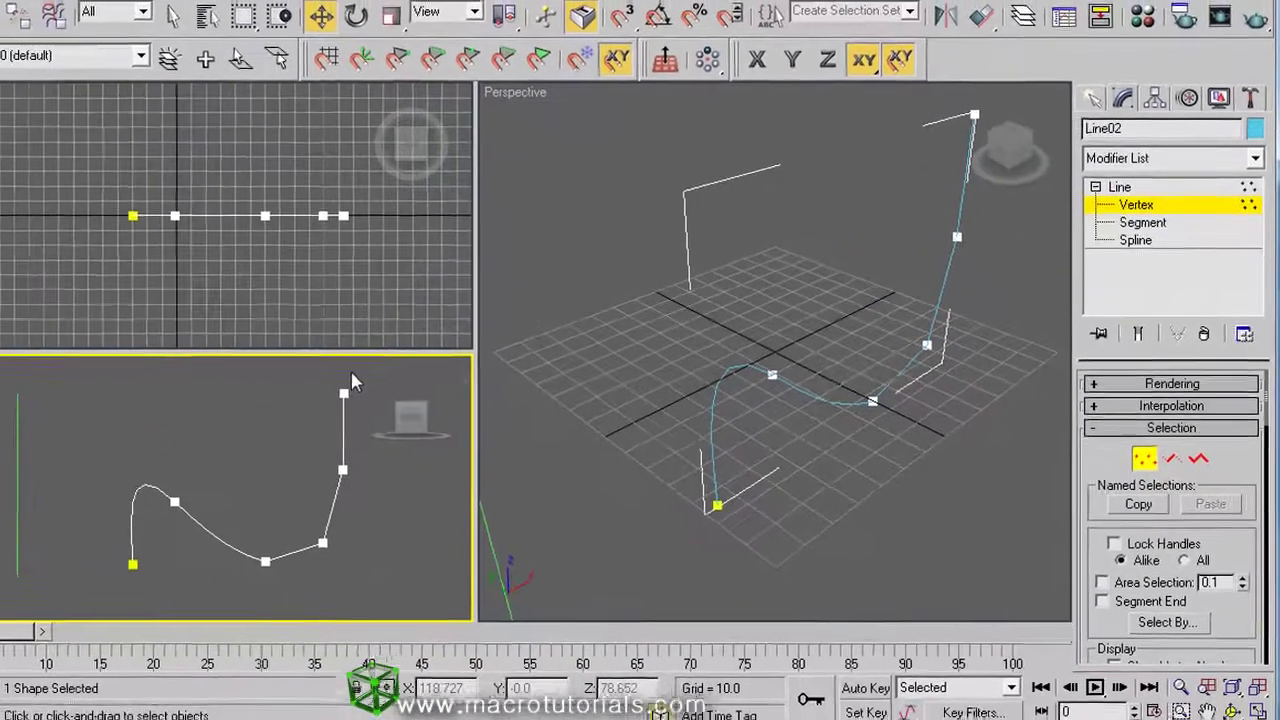
pyautogui.moveTo(235, 376); pyautogui.dragTo(140, 549)
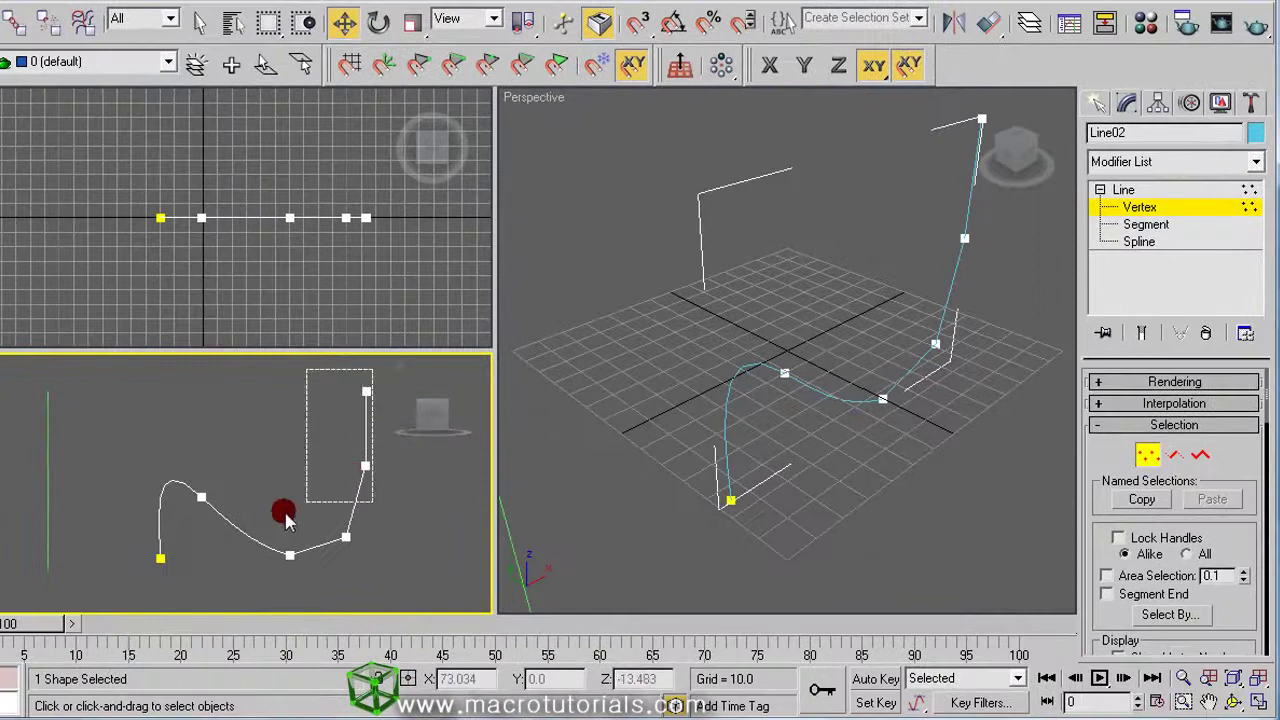
pyautogui.moveTo(285, 515); pyautogui.dragTo(133, 591)
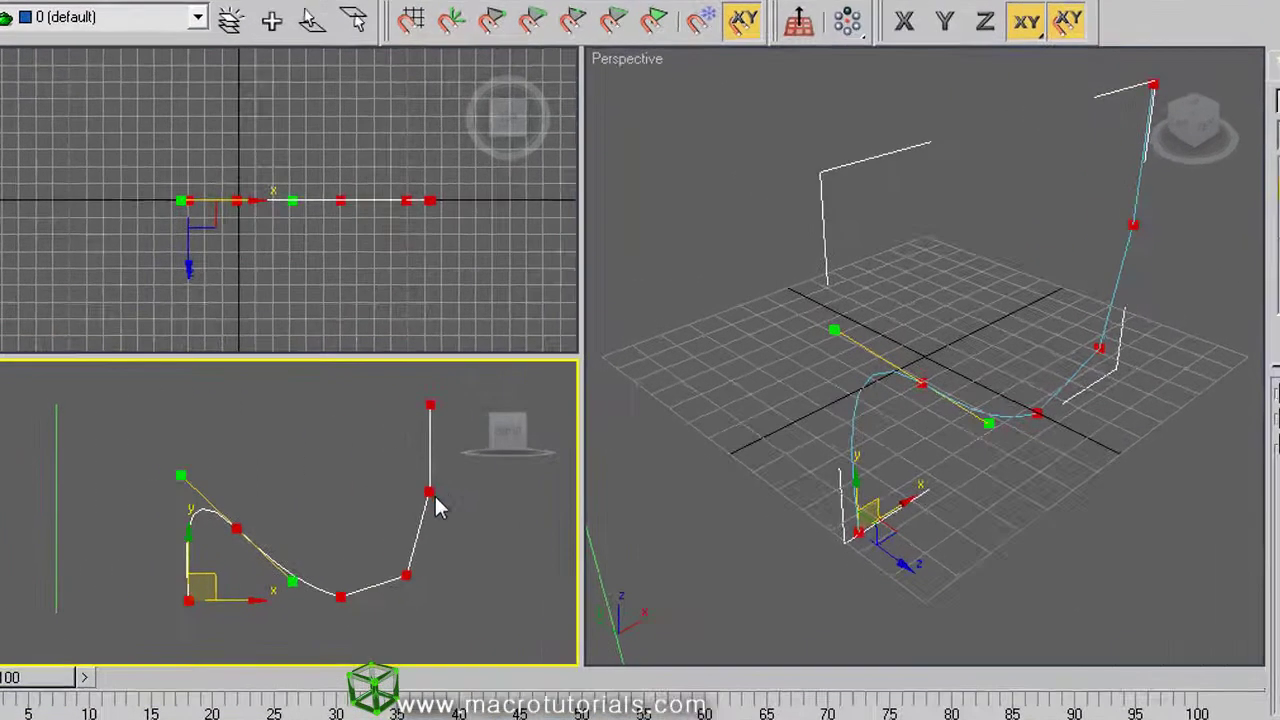
pyautogui.rightClick(436, 500)
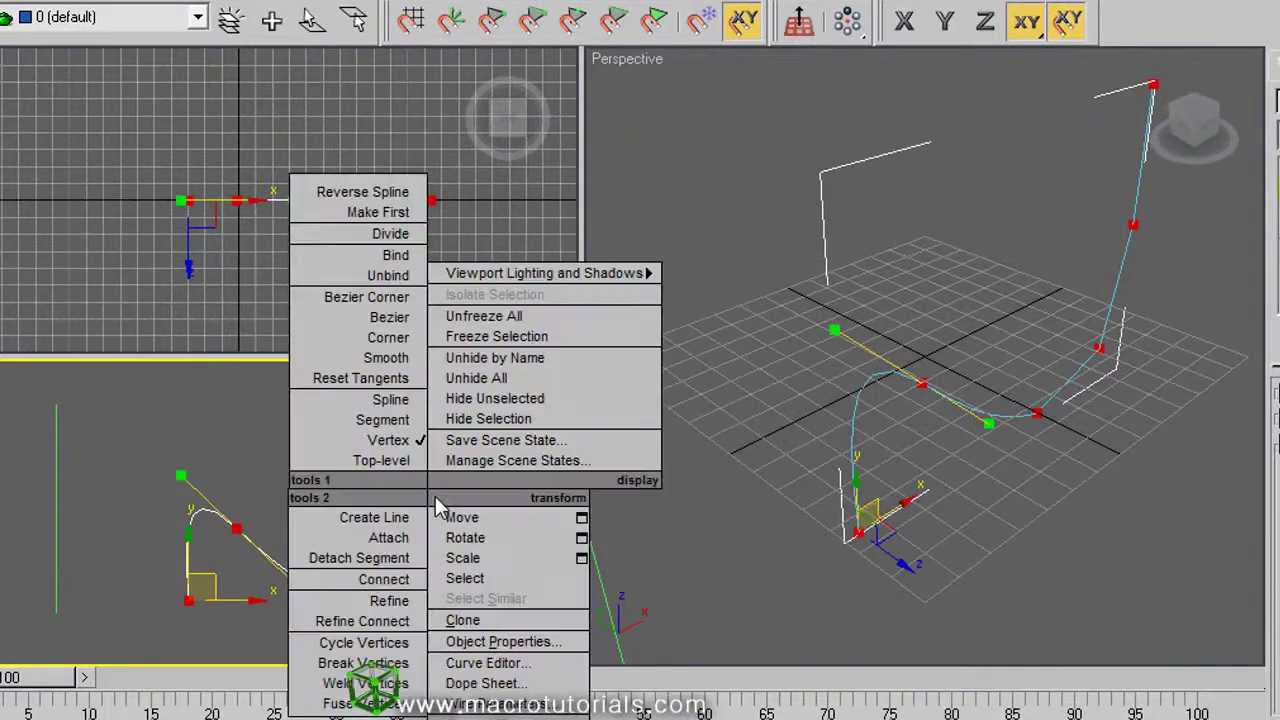
pyautogui.click(386, 334)
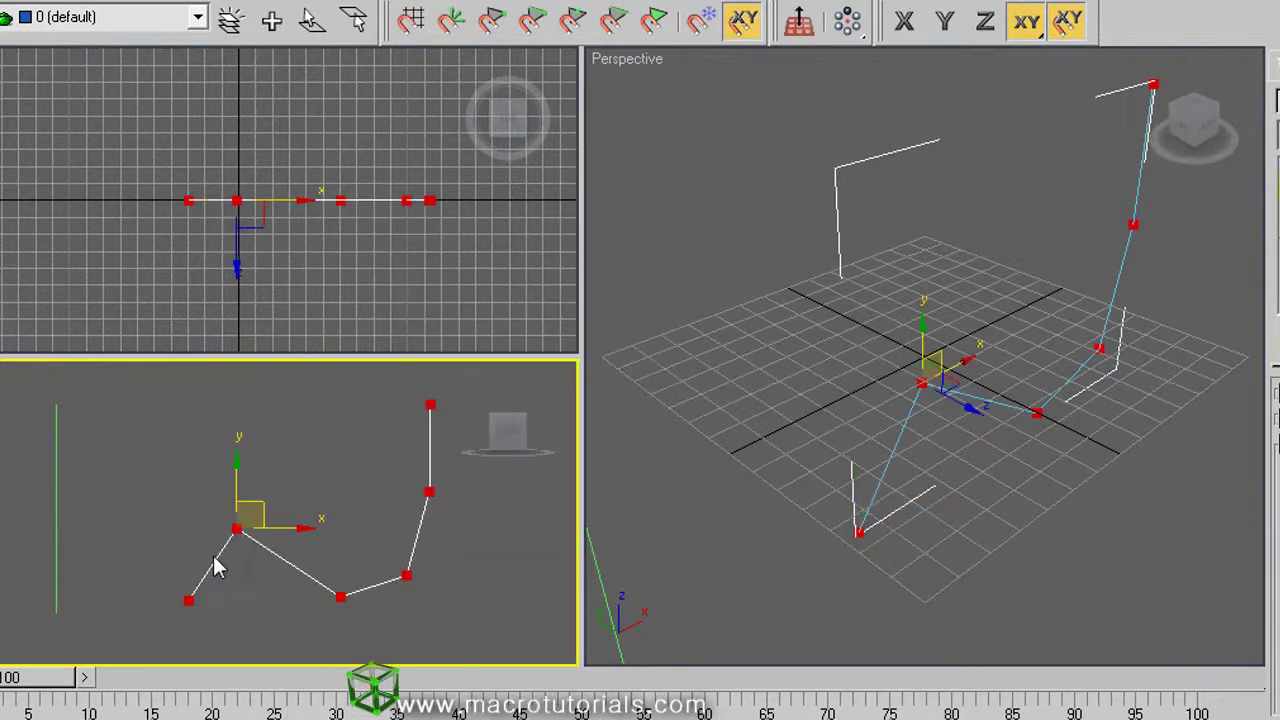
# Convert all the selected vertices of the second line to Smooth and point out individual vertices along the curve
pyautogui.click(340, 597)
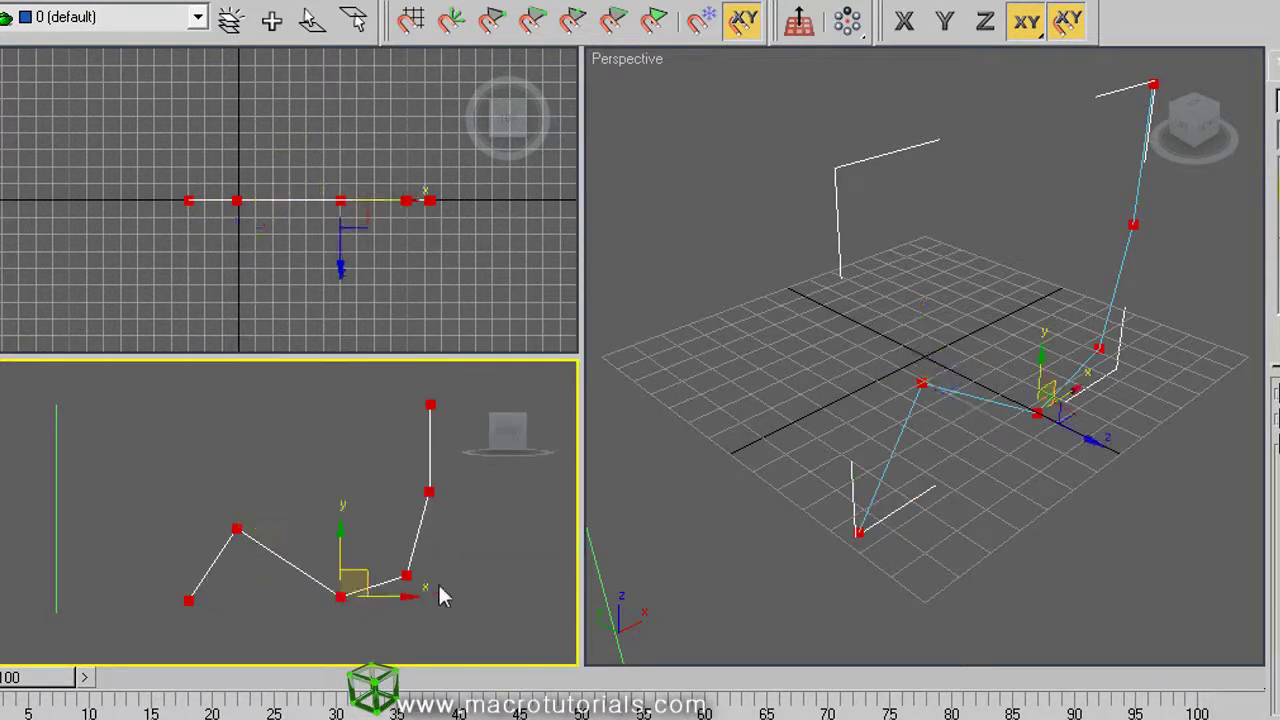
pyautogui.click(429, 489)
pyautogui.click(431, 405)
pyautogui.click(430, 491)
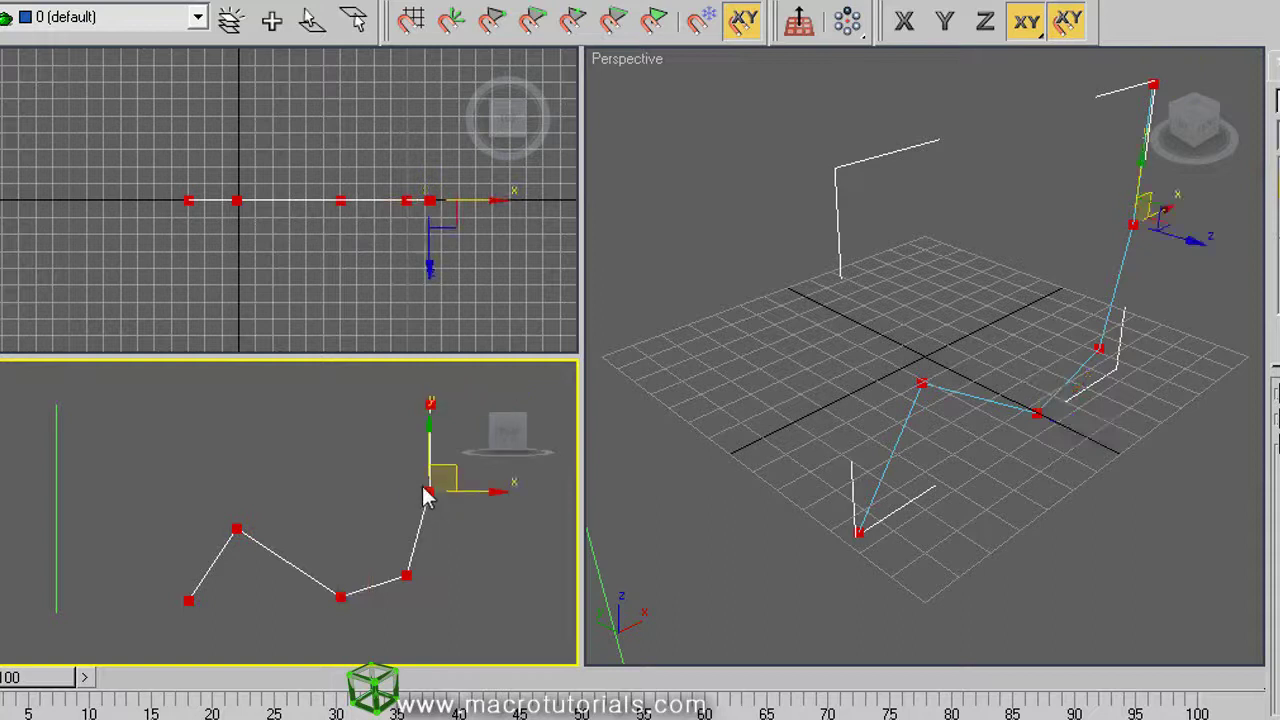
pyautogui.rightClick(418, 484)
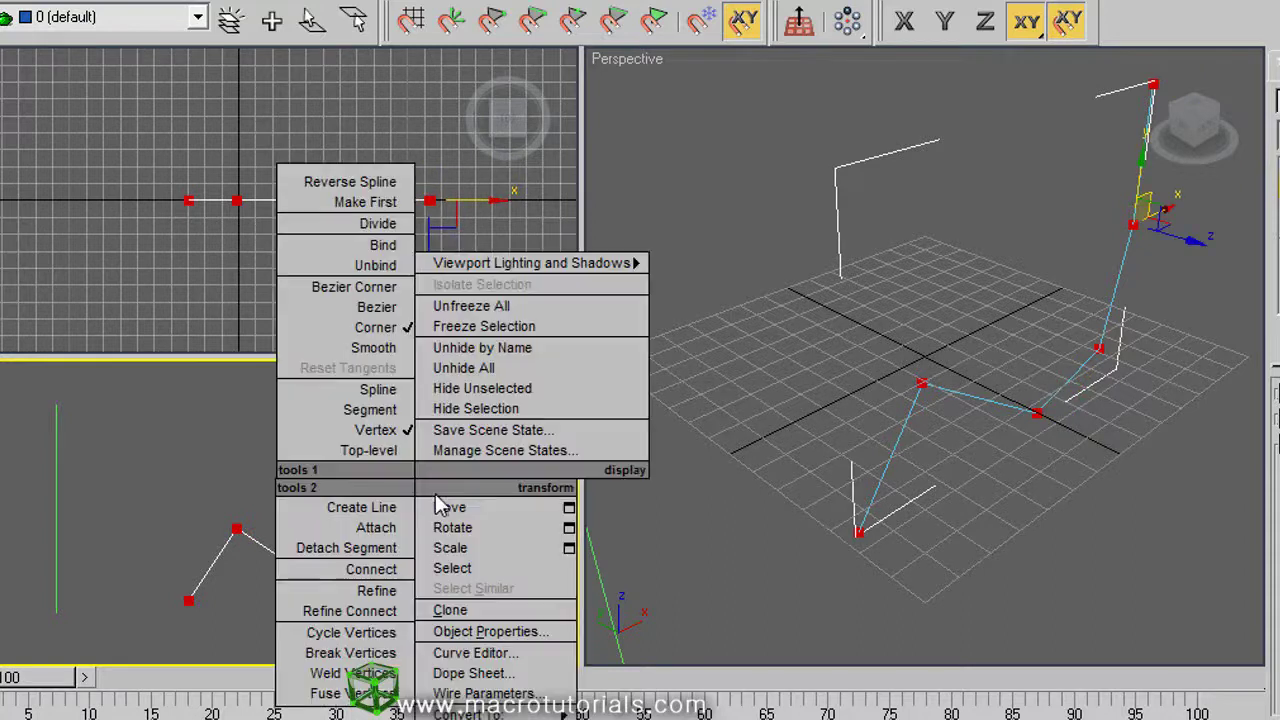
pyautogui.click(338, 348)
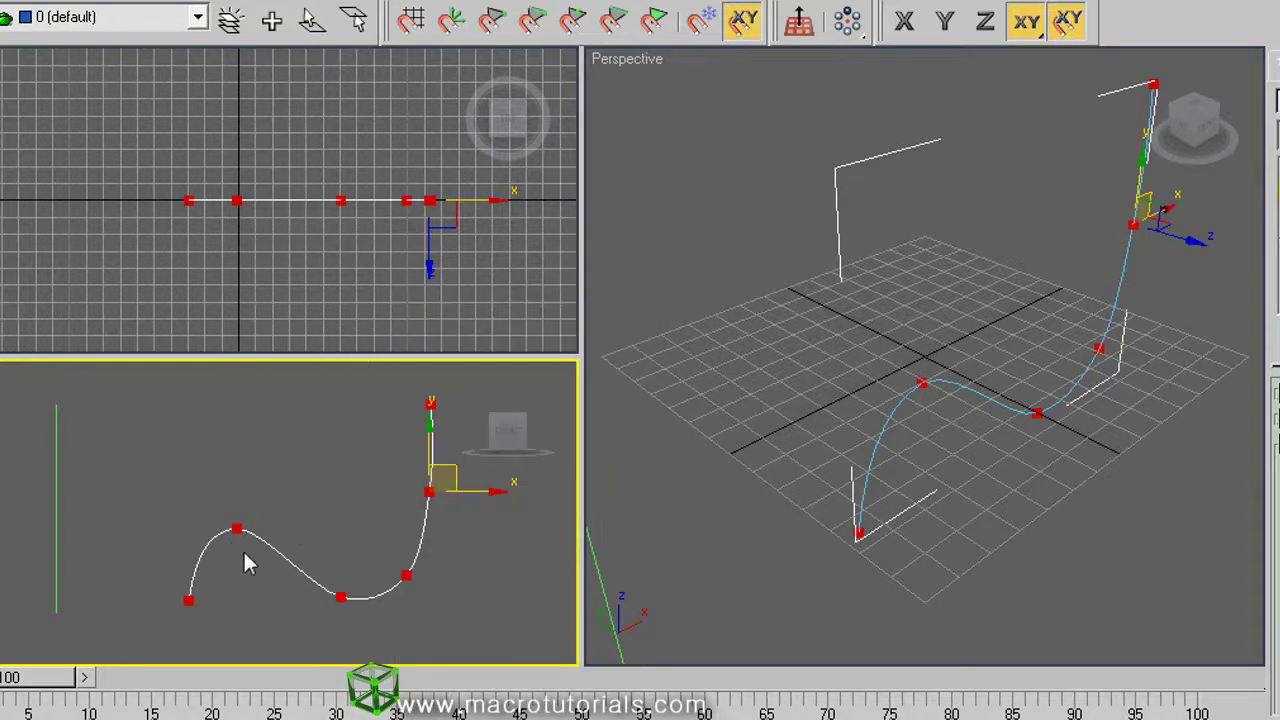
pyautogui.click(406, 575)
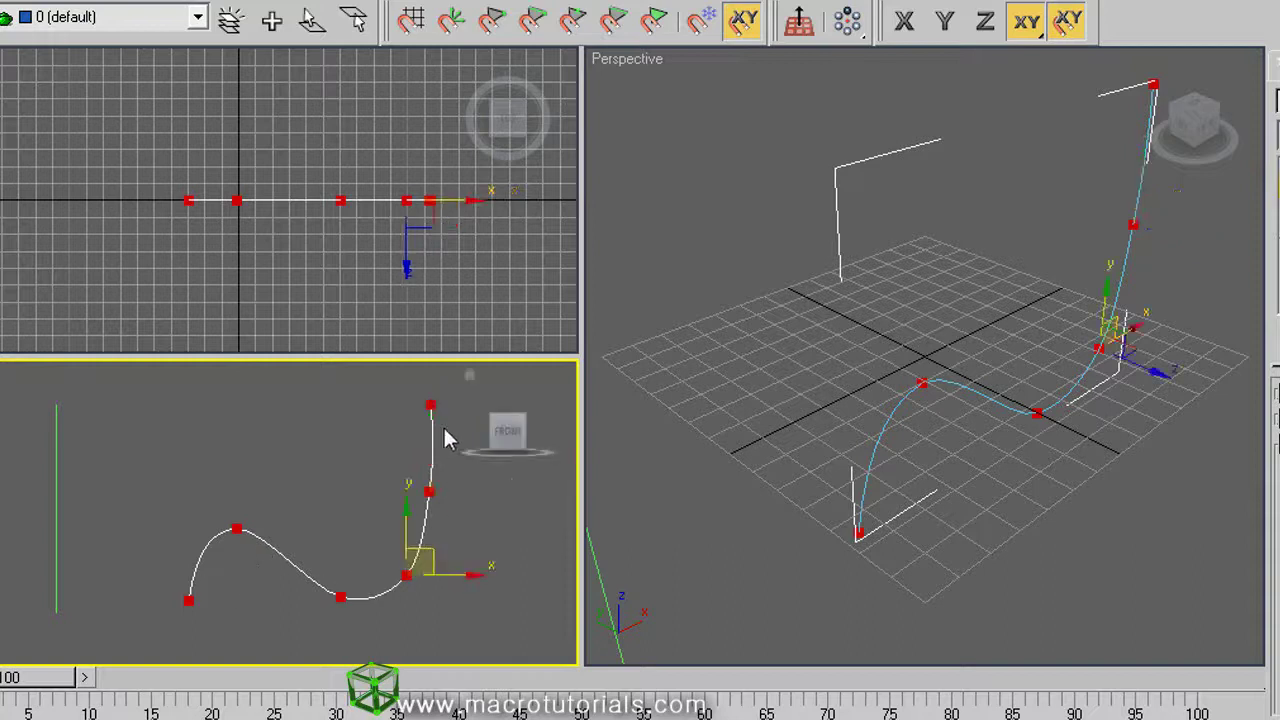
pyautogui.click(188, 600)
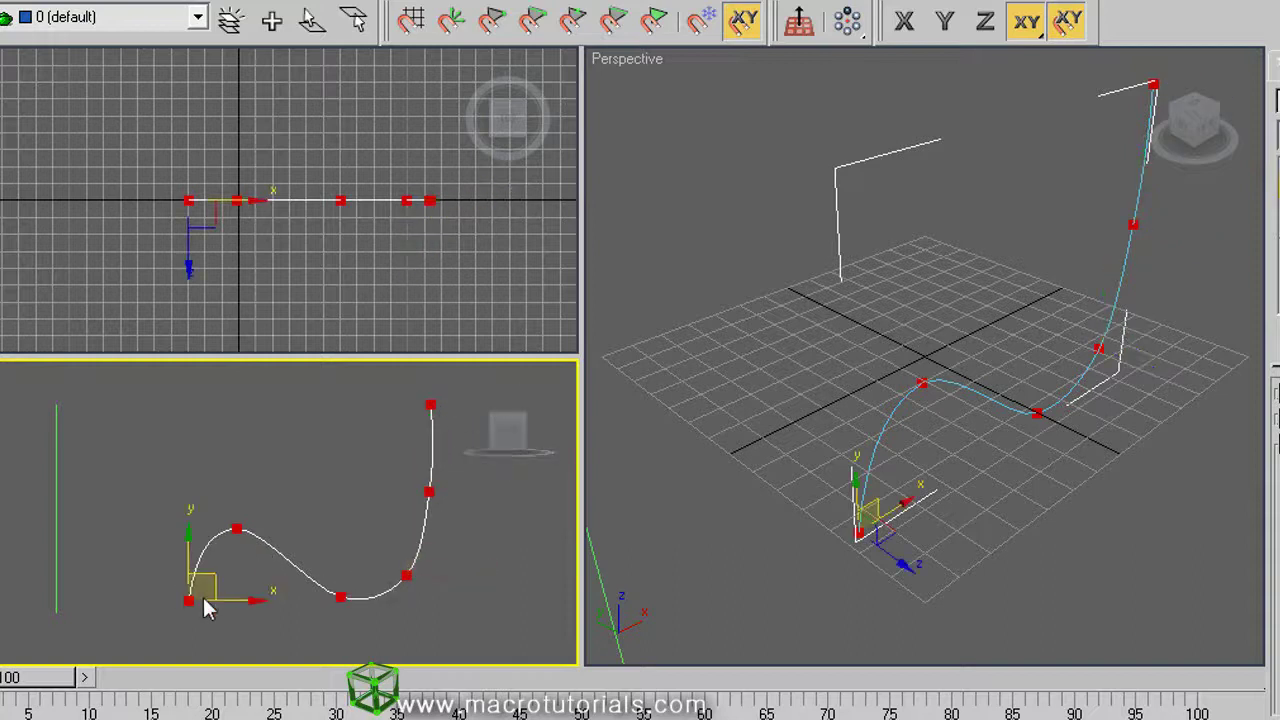
pyautogui.click(340, 597)
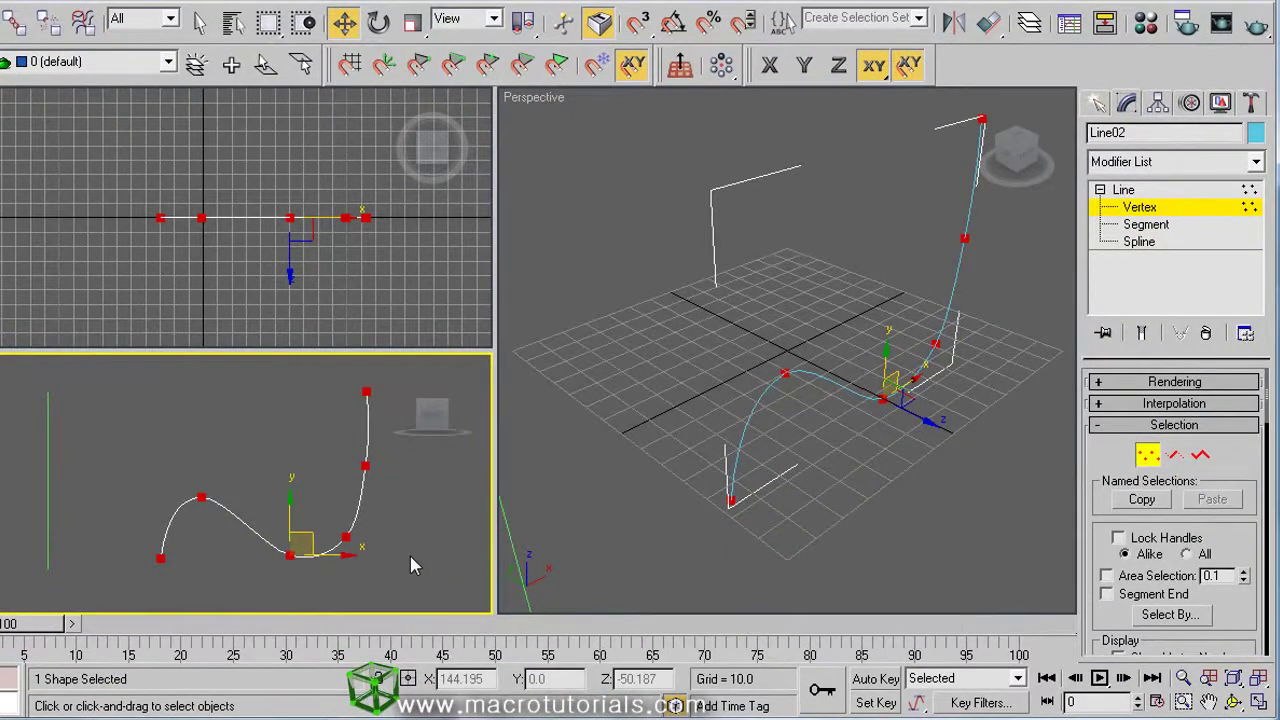
# Exit Vertex sub-object level on the curved line and make the Top viewport active
pyautogui.press('q')
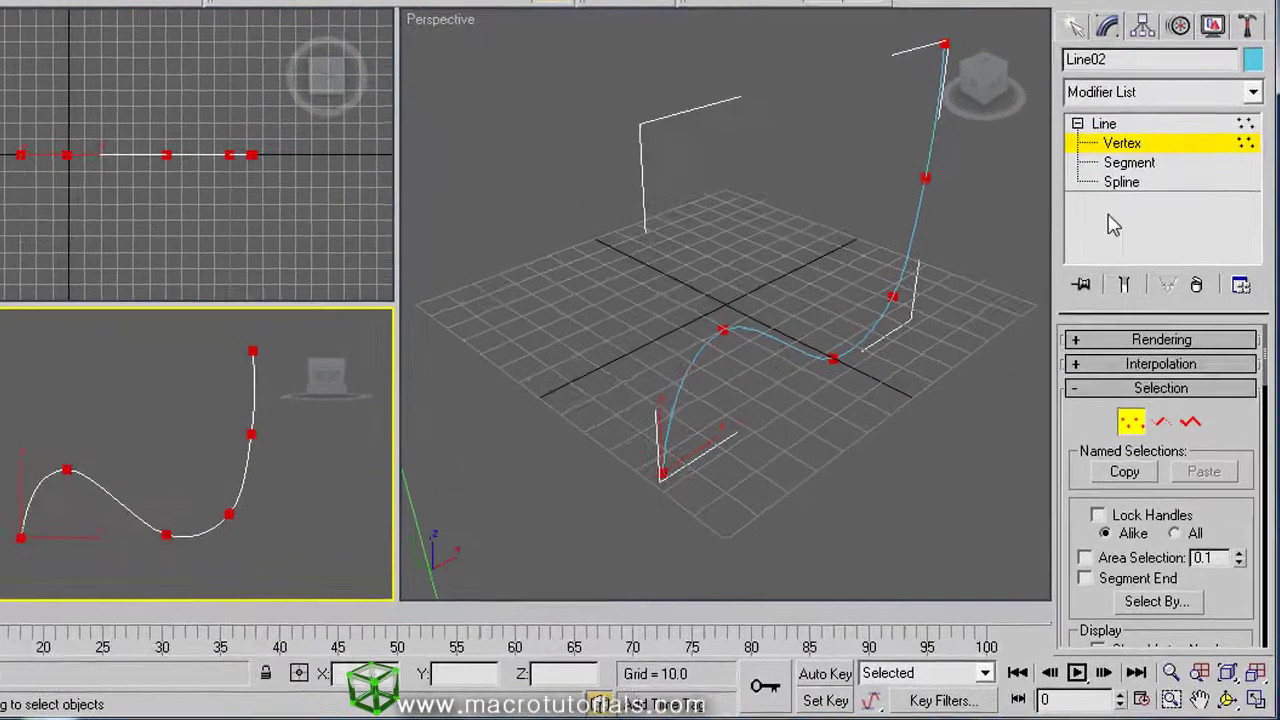
pyautogui.click(1132, 146)
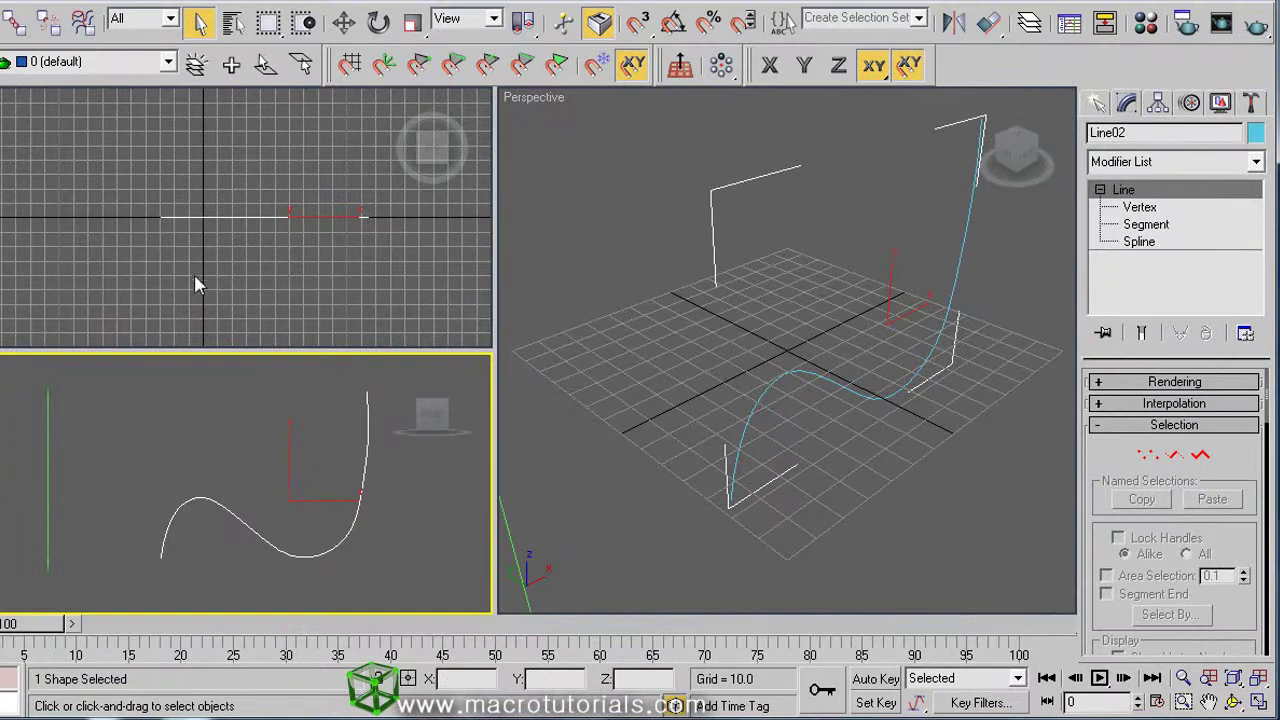
pyautogui.middleClick(194, 283)
pyautogui.press('f')
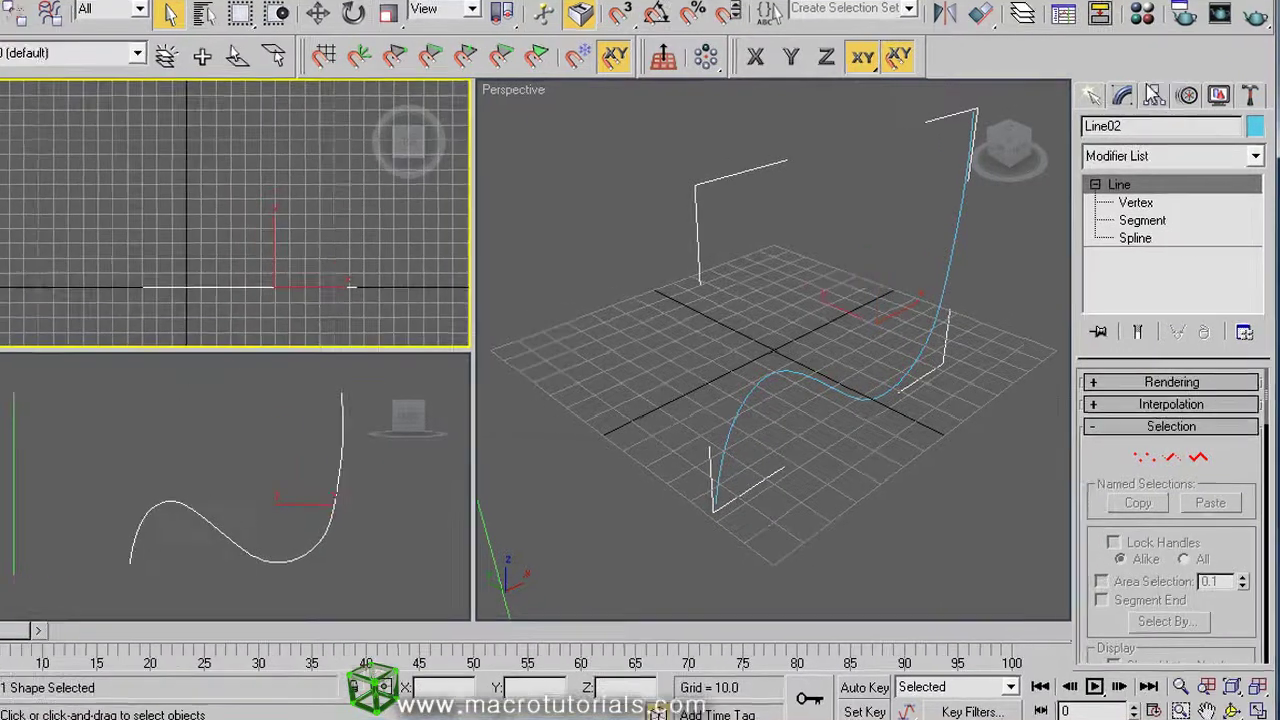
# Draw a Circle spline in the Top viewport, left of the vertical axis, and set its radius to 15
pyautogui.click(1091, 95)
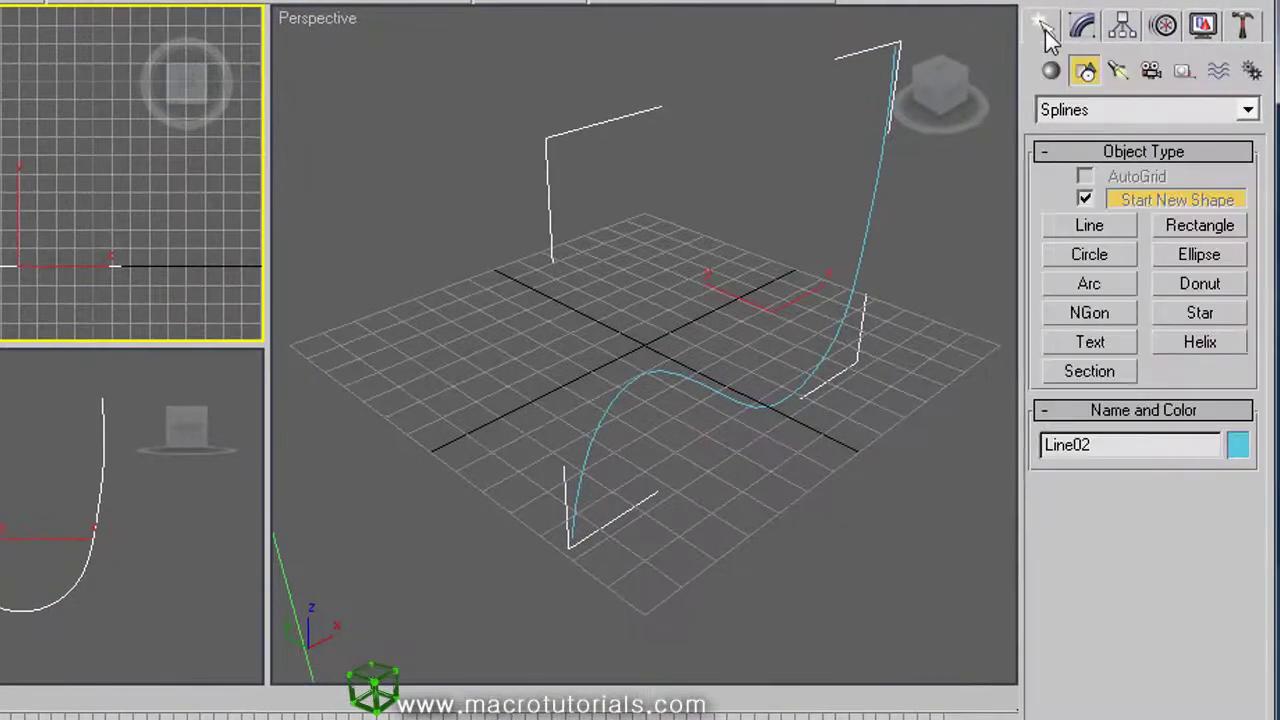
pyautogui.click(1092, 256)
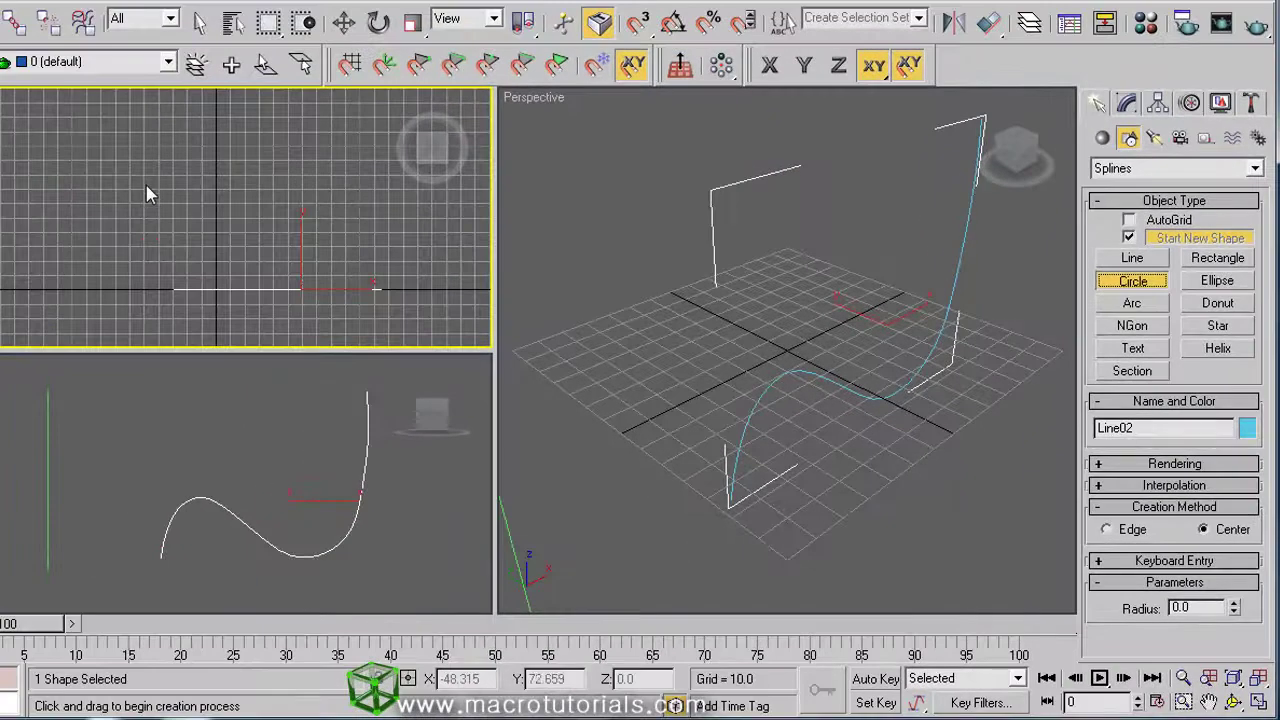
pyautogui.moveTo(146, 189); pyautogui.dragTo(180, 245)
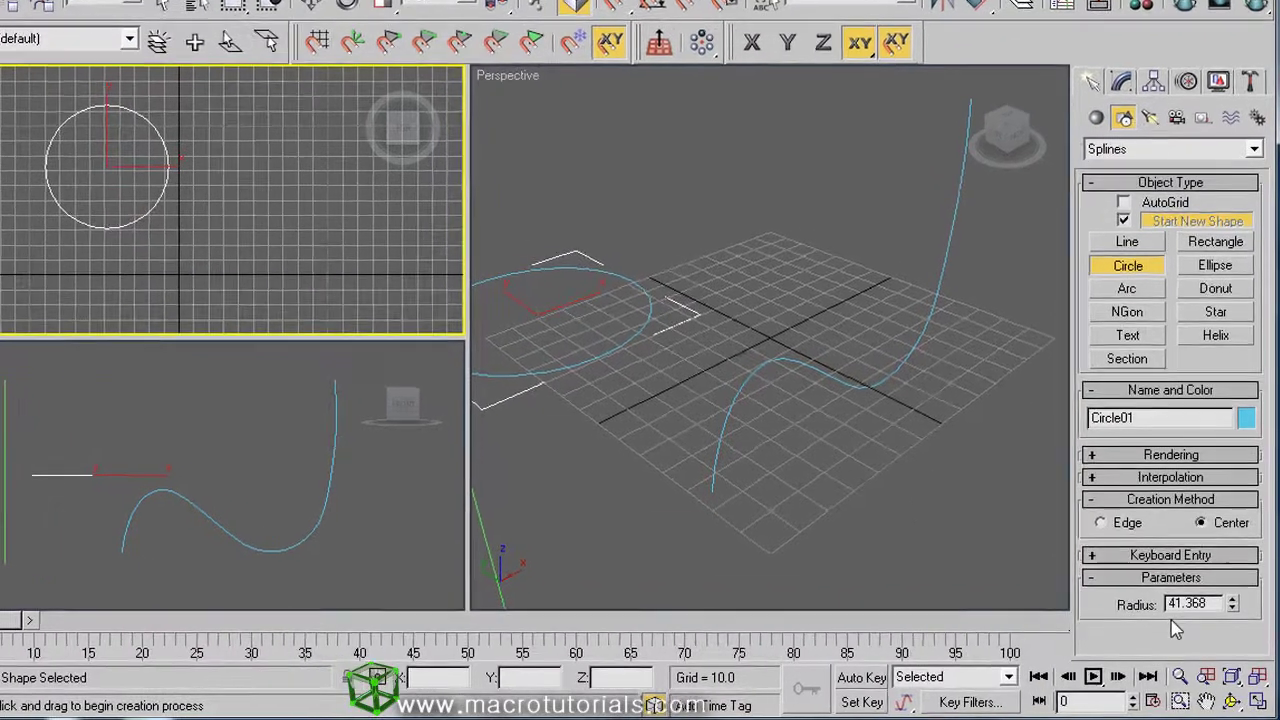
pyautogui.moveTo(1214, 602); pyautogui.dragTo(1117, 602)
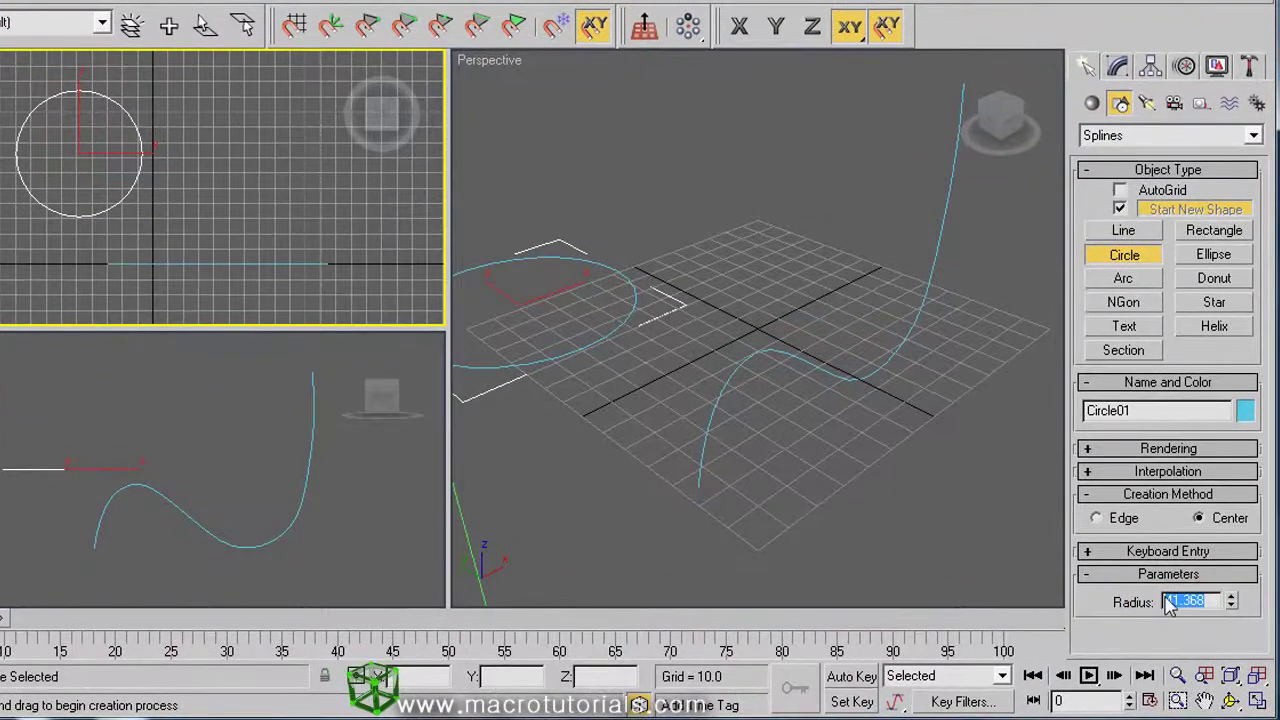
pyautogui.write('15')
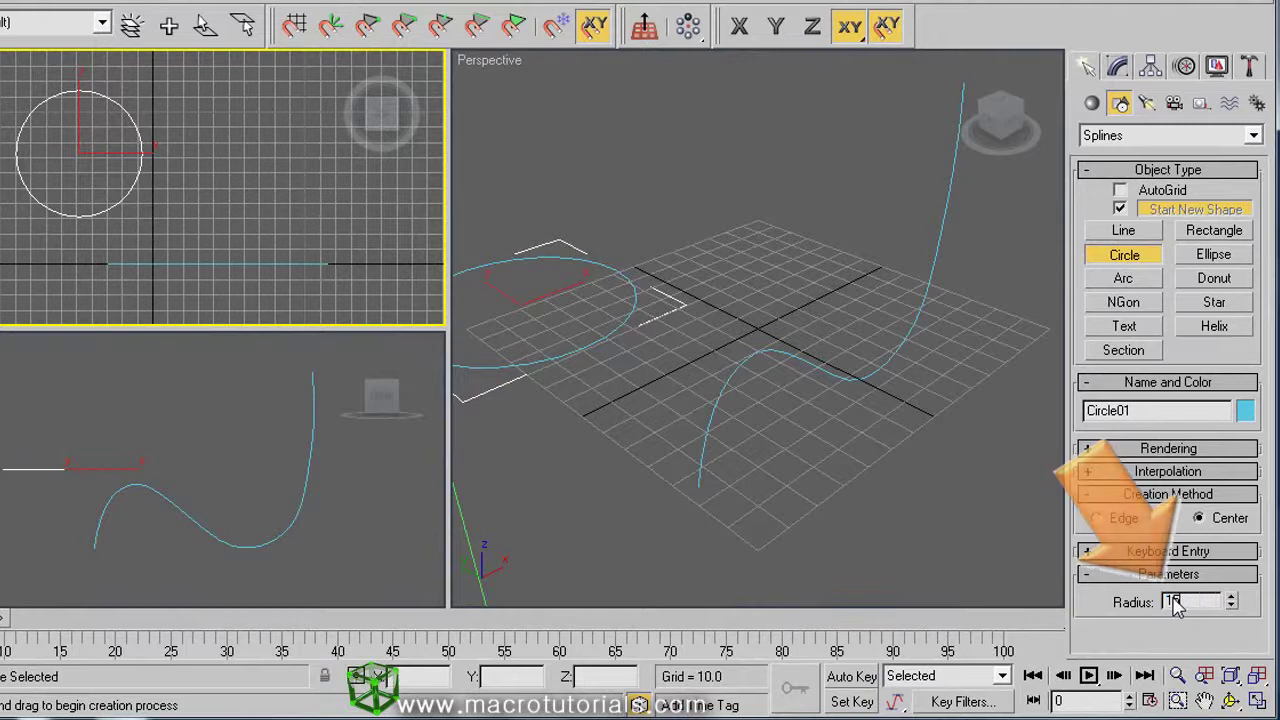
pyautogui.press('Return')
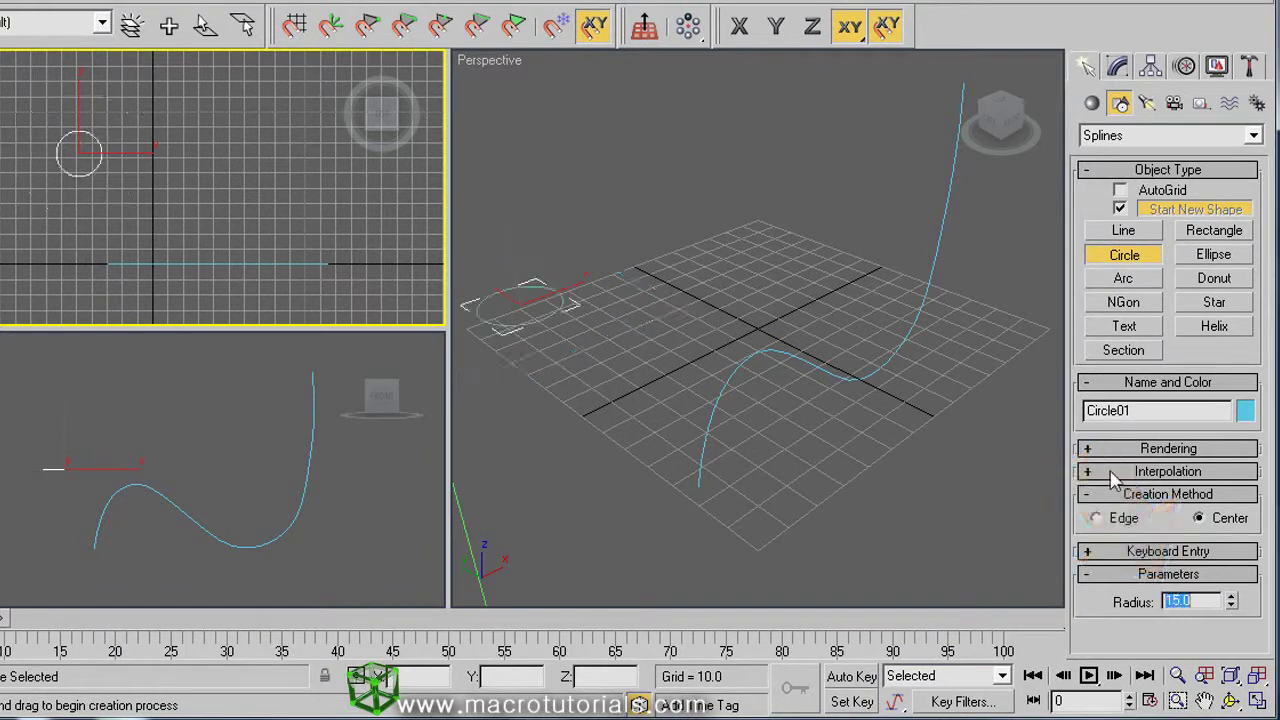
# Draw a Rectangle beside the circle in the Top viewport and adjust it to about 34 length, 63 width and 10.8 corner radius
pyautogui.click(1195, 232)
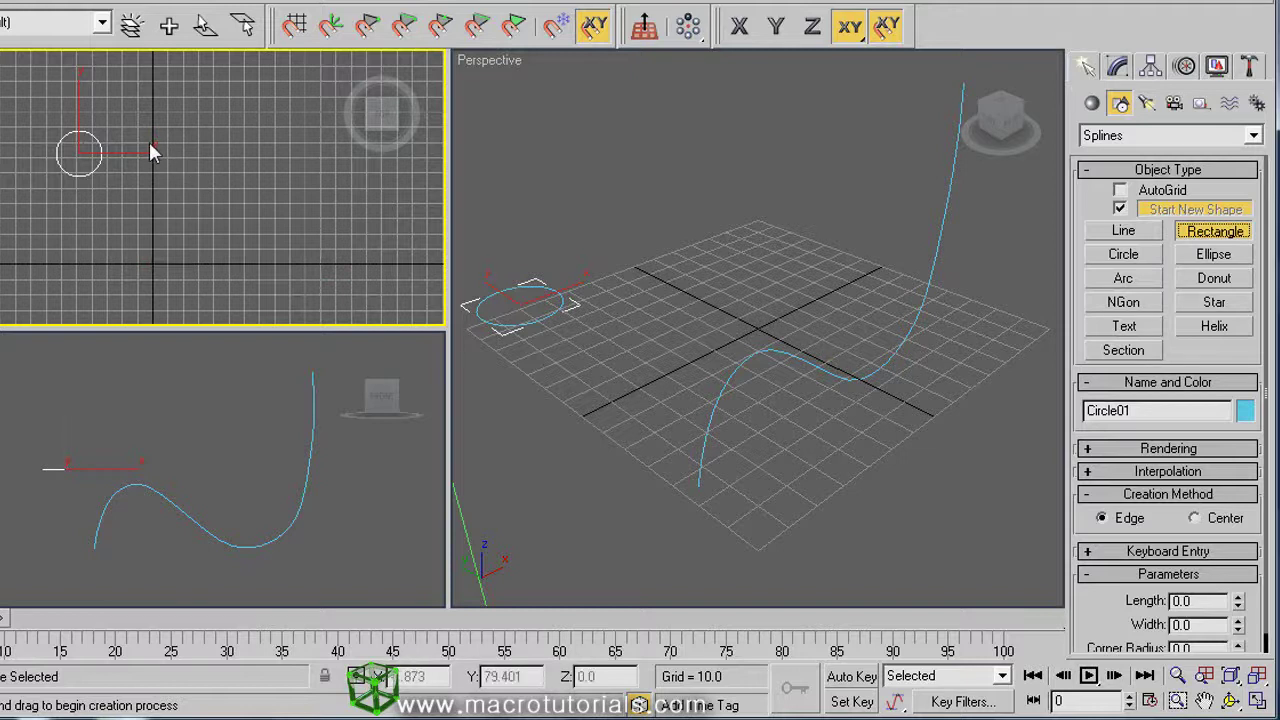
pyautogui.moveTo(145, 144); pyautogui.dragTo(235, 223)
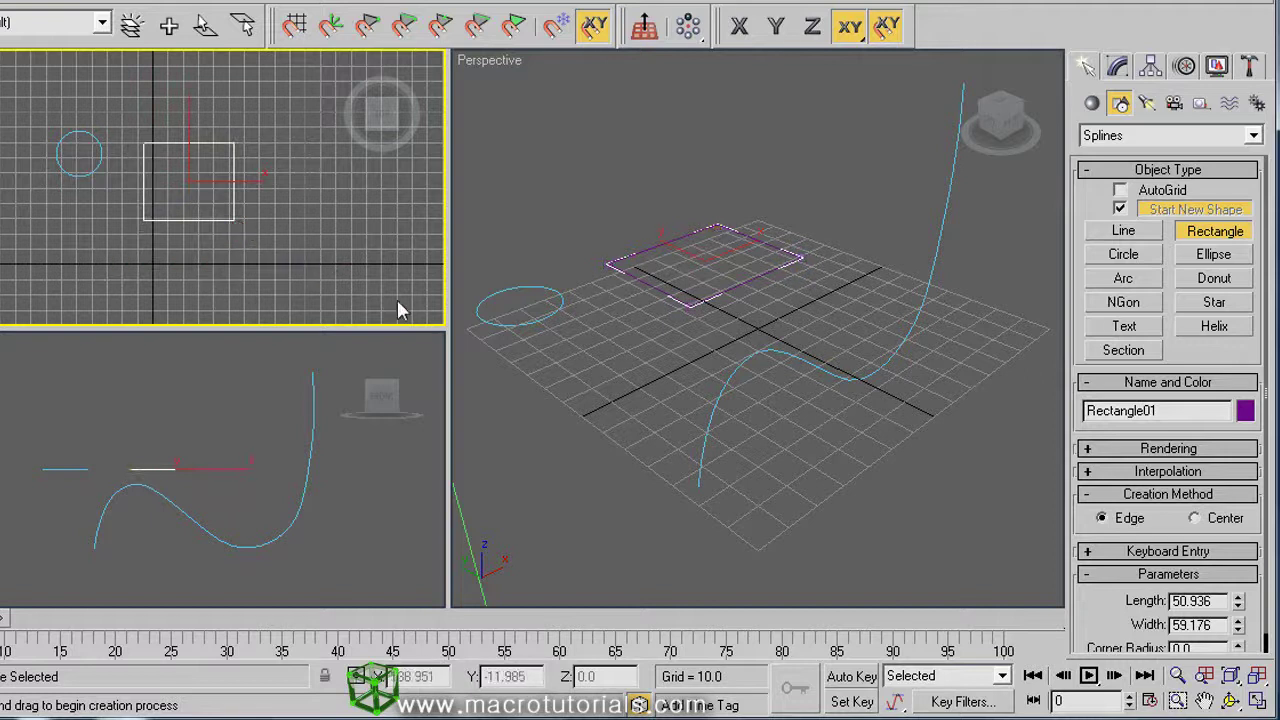
pyautogui.moveTo(1135, 628); pyautogui.dragTo(1128, 580)
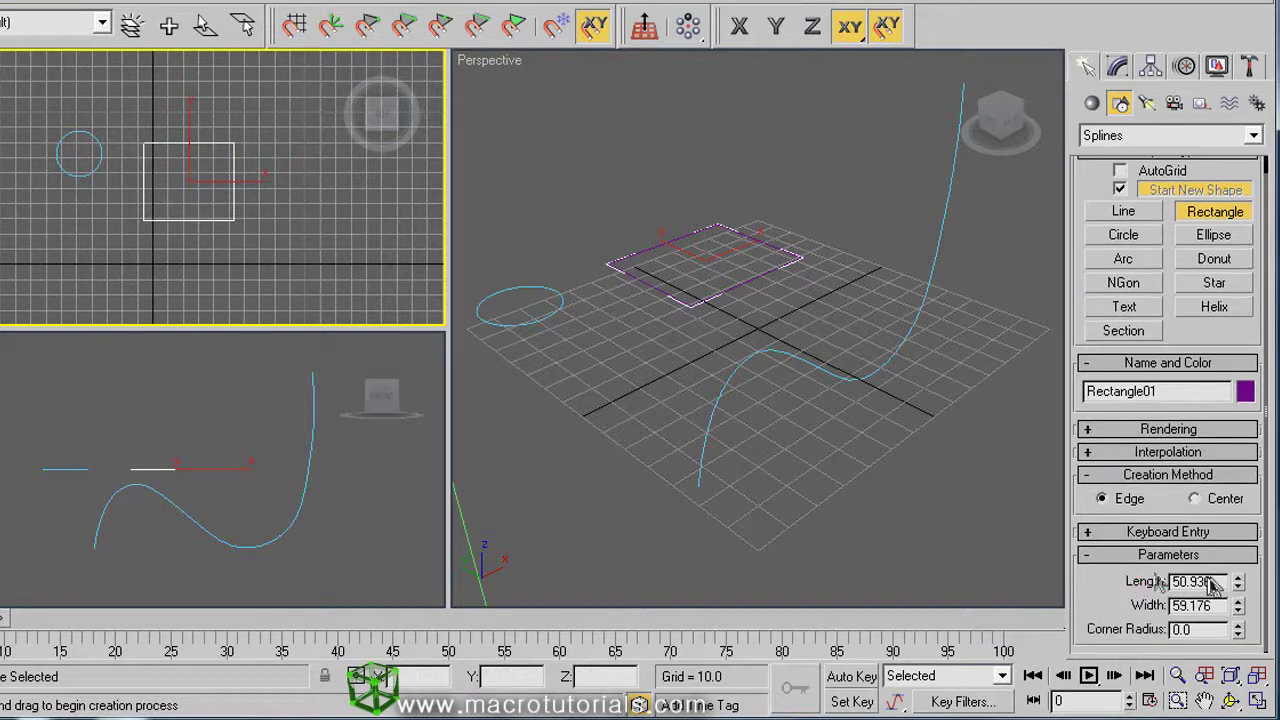
pyautogui.moveTo(1237, 583); pyautogui.dragTo(1050, 660)
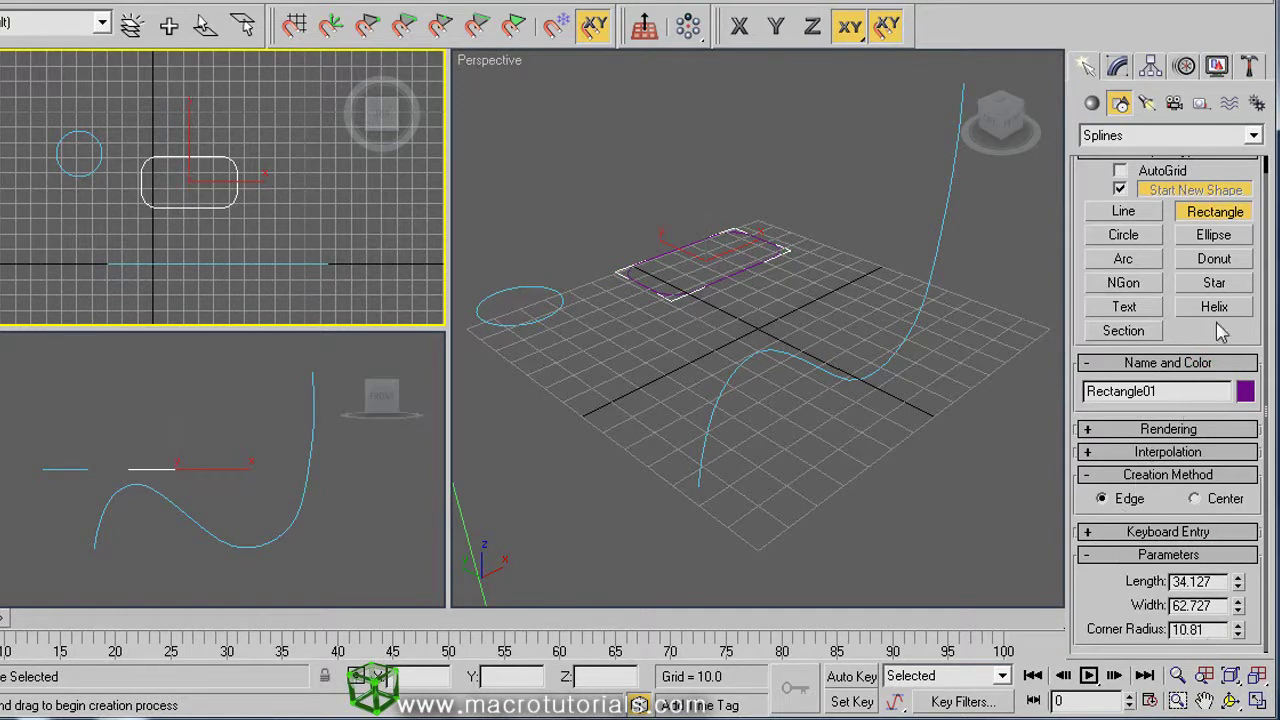
# Draw a six-point Star beside the rectangle with radii about 32 and 15, and round it with fillet radii about 12.9 and 3.4
pyautogui.click(1214, 283)
pyautogui.moveTo(310, 174); pyautogui.dragTo(307, 218)
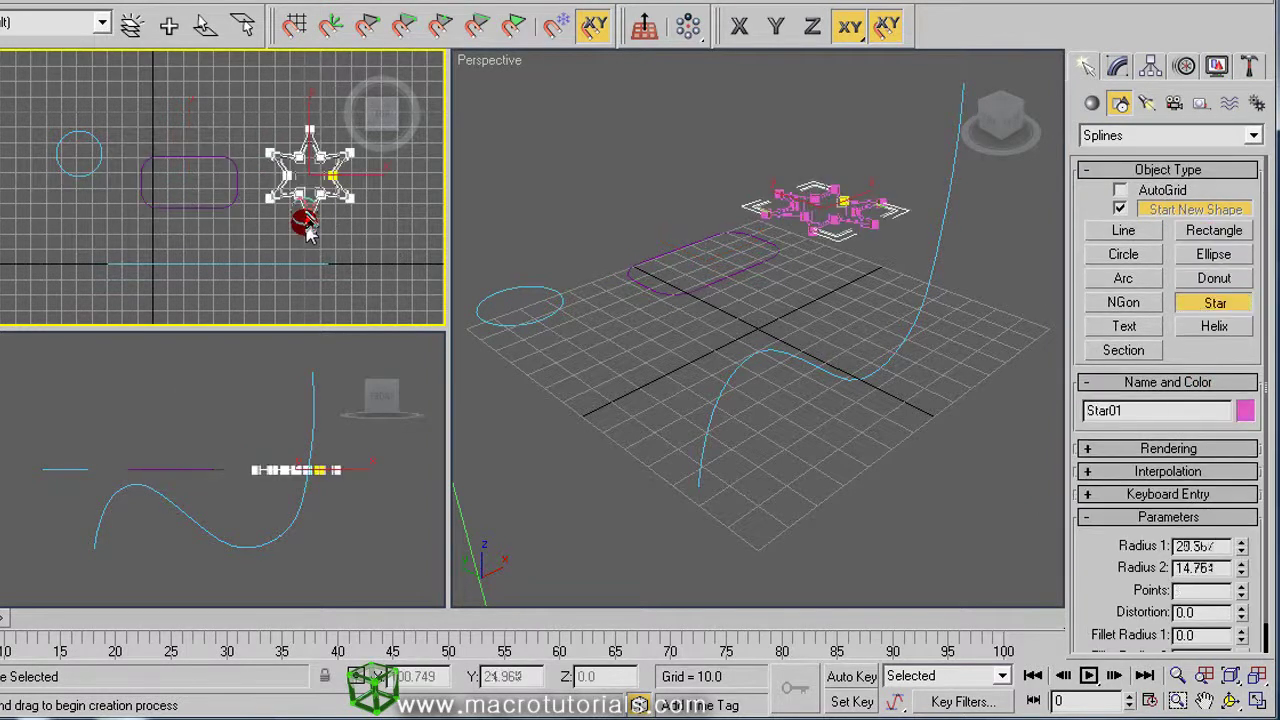
pyautogui.click(310, 192)
pyautogui.moveTo(1100, 597); pyautogui.dragTo(1102, 530)
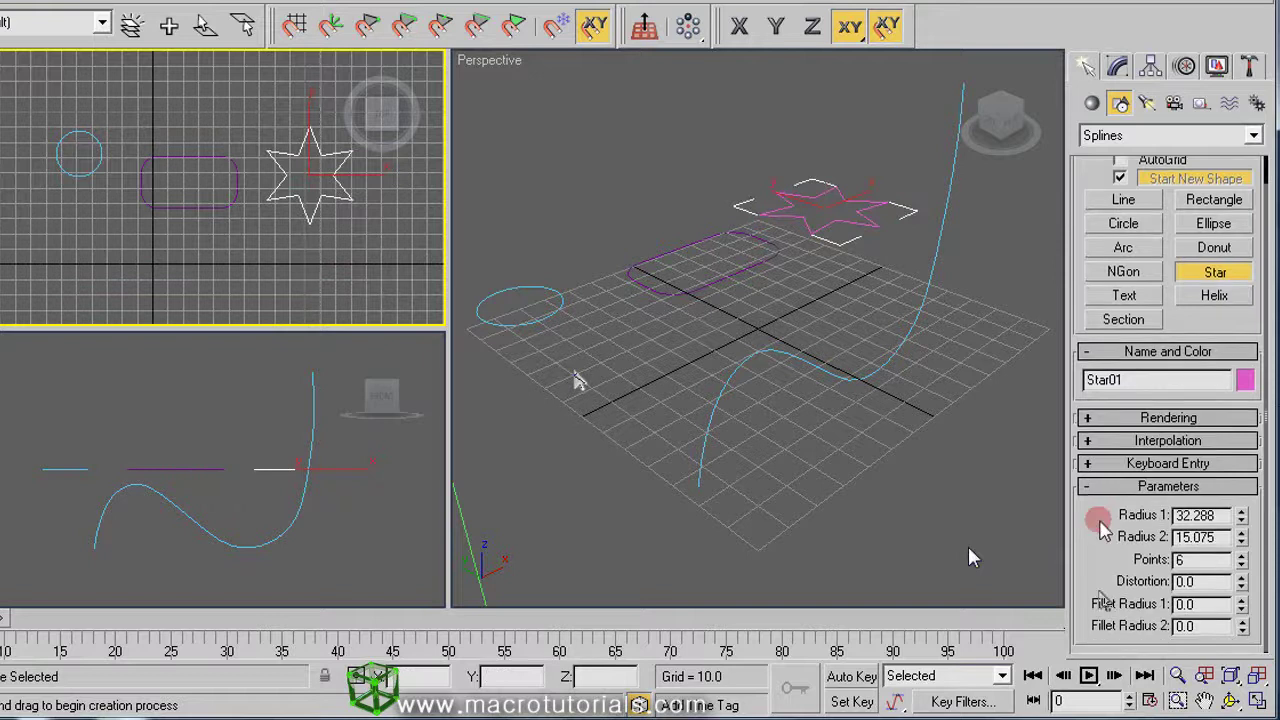
pyautogui.moveTo(1241, 604); pyautogui.dragTo(1212, 452)
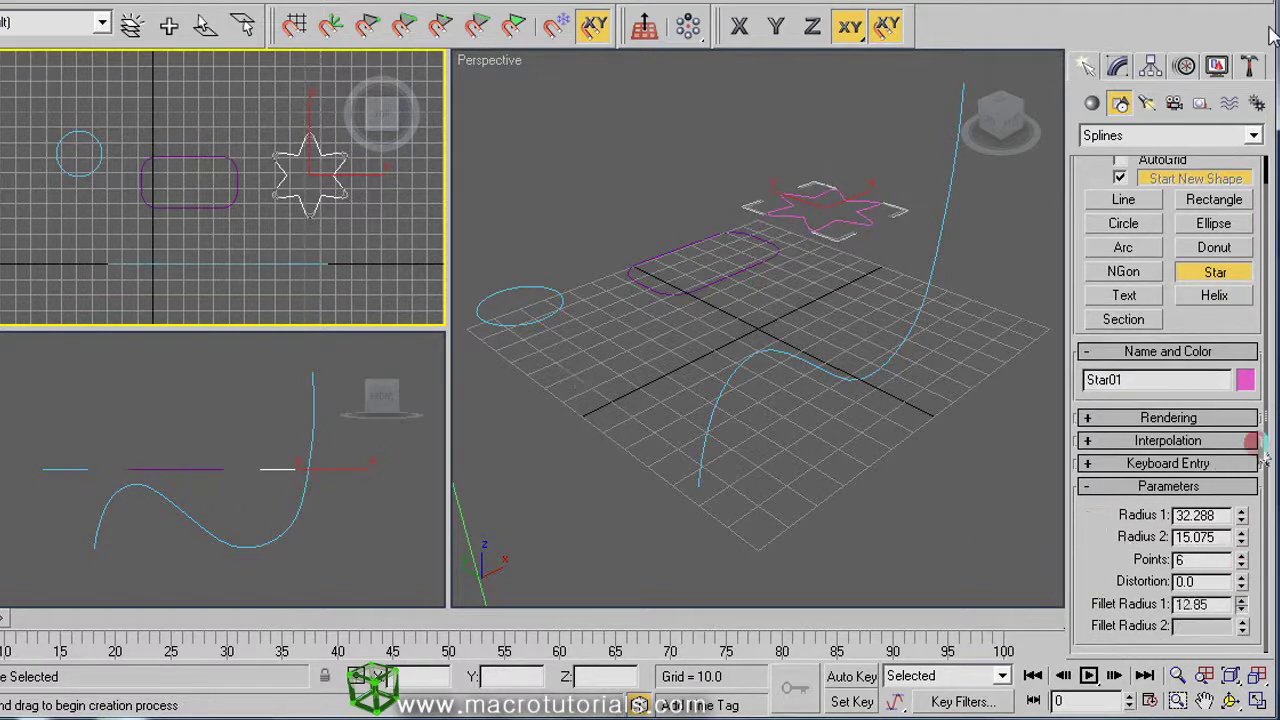
pyautogui.moveTo(1238, 624); pyautogui.dragTo(1264, 236)
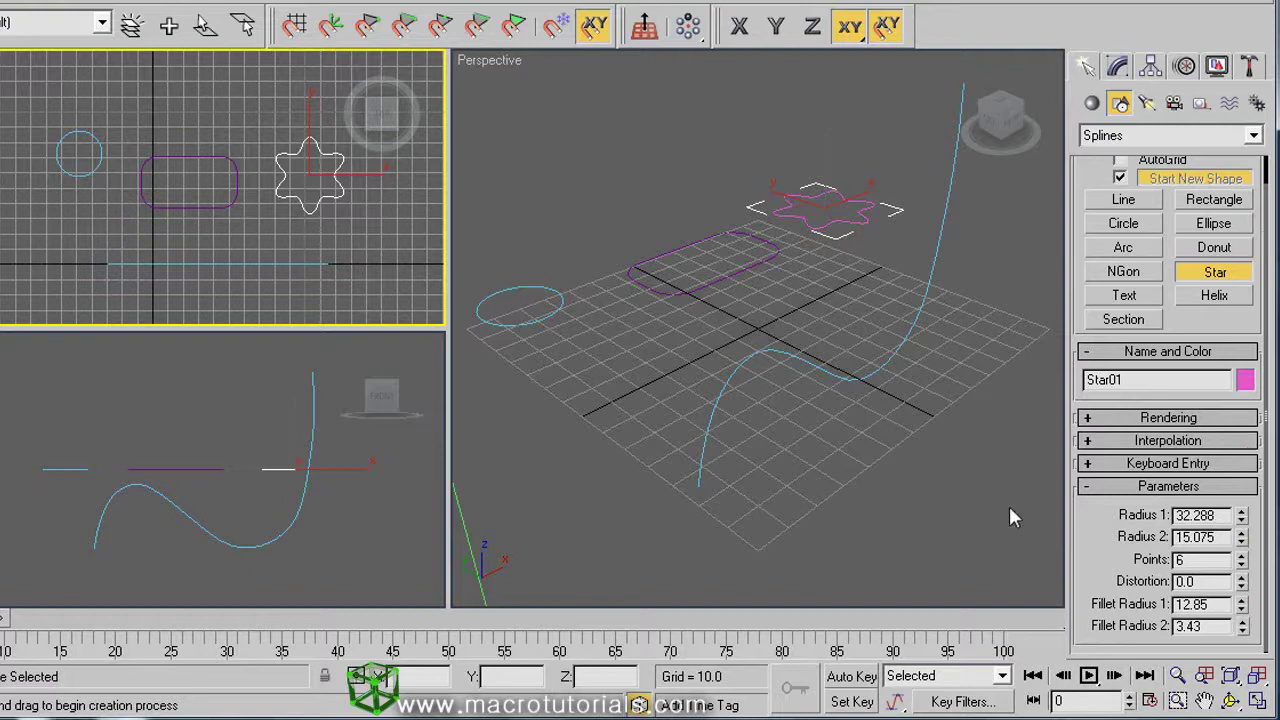
# Draw a closed eight-vertex Line below the rectangle in the Top viewport, shaped as a thin trough with outward-slanting ends
pyautogui.click(1125, 201)
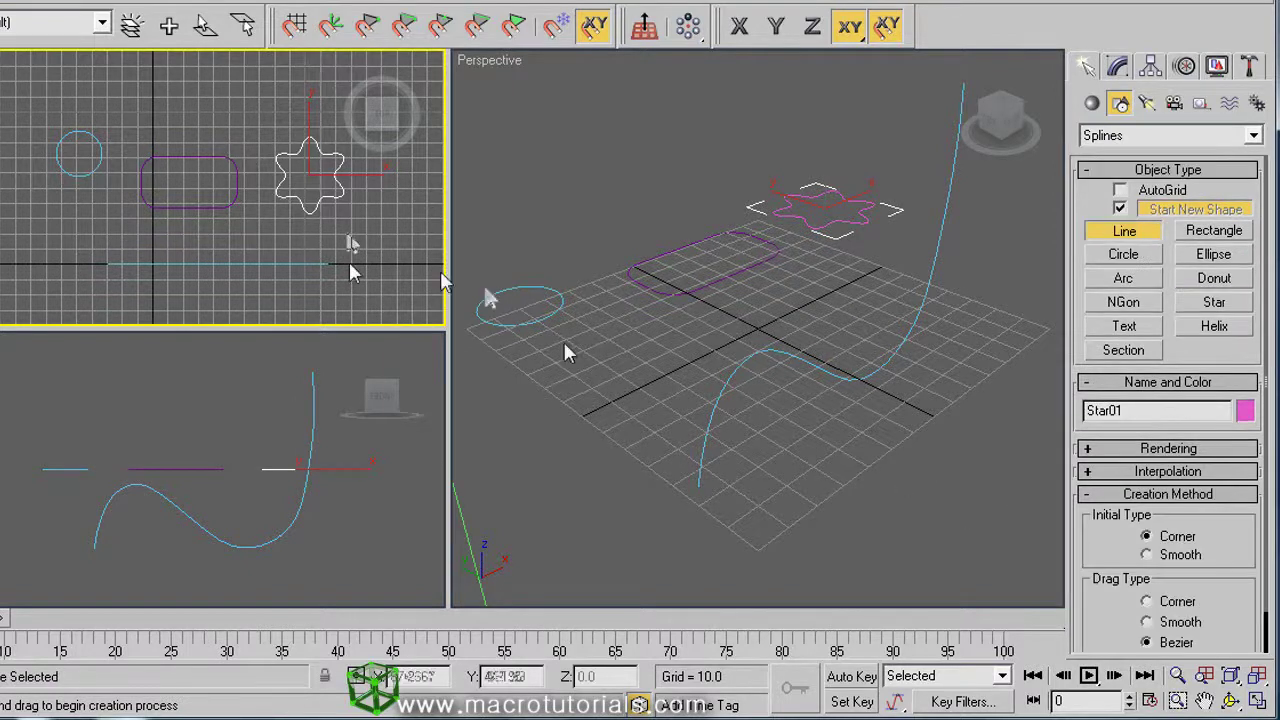
pyautogui.click(83, 230)
pyautogui.click(107, 248)
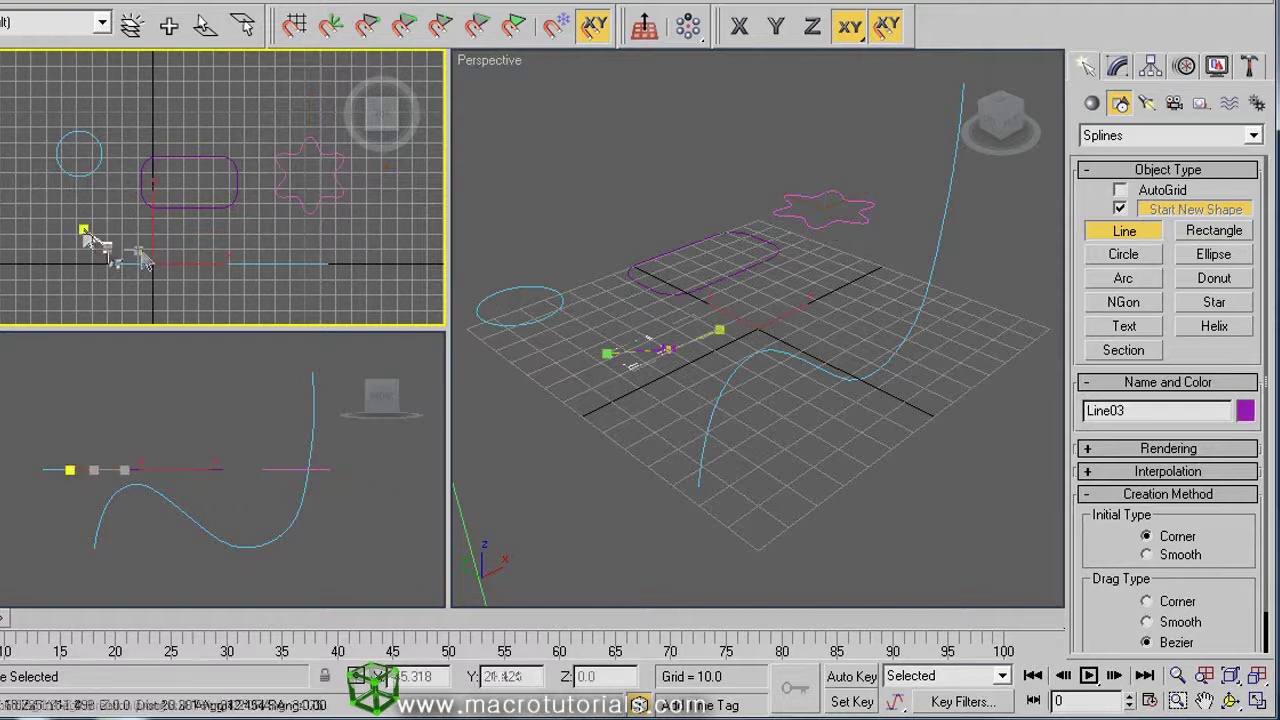
pyautogui.click(190, 248)
pyautogui.click(210, 221)
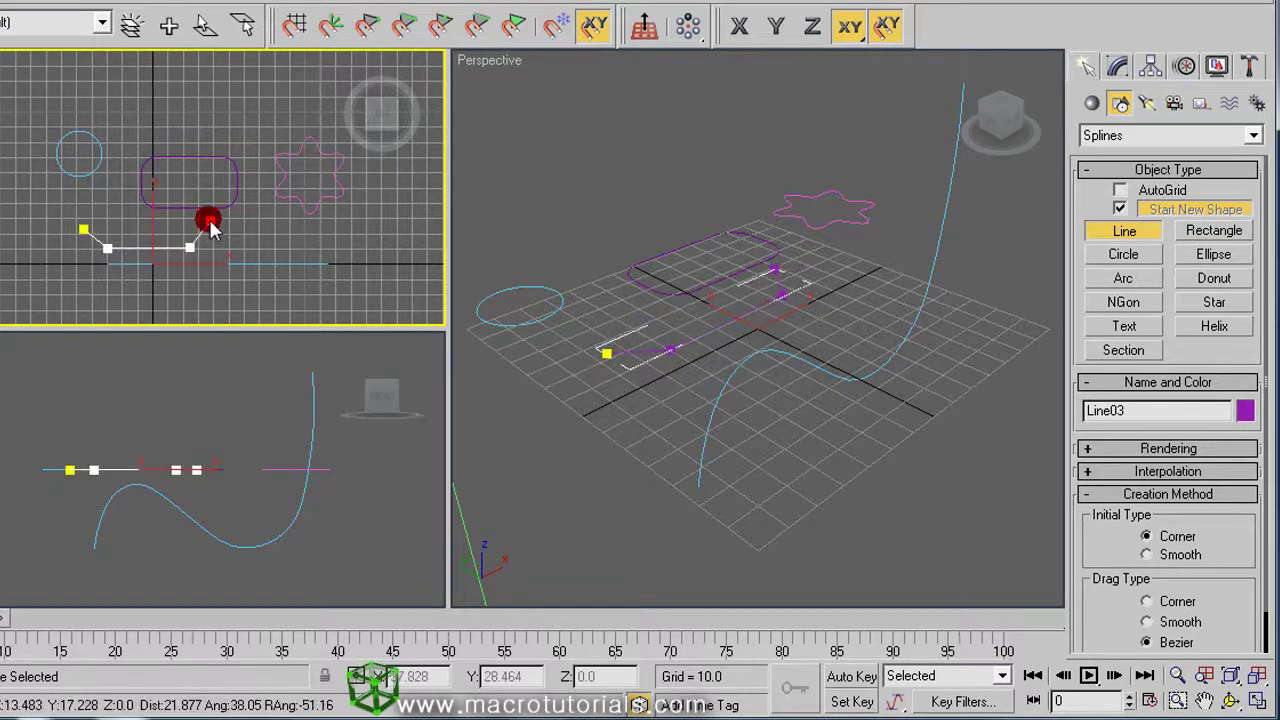
pyautogui.click(180, 221)
pyautogui.click(166, 240)
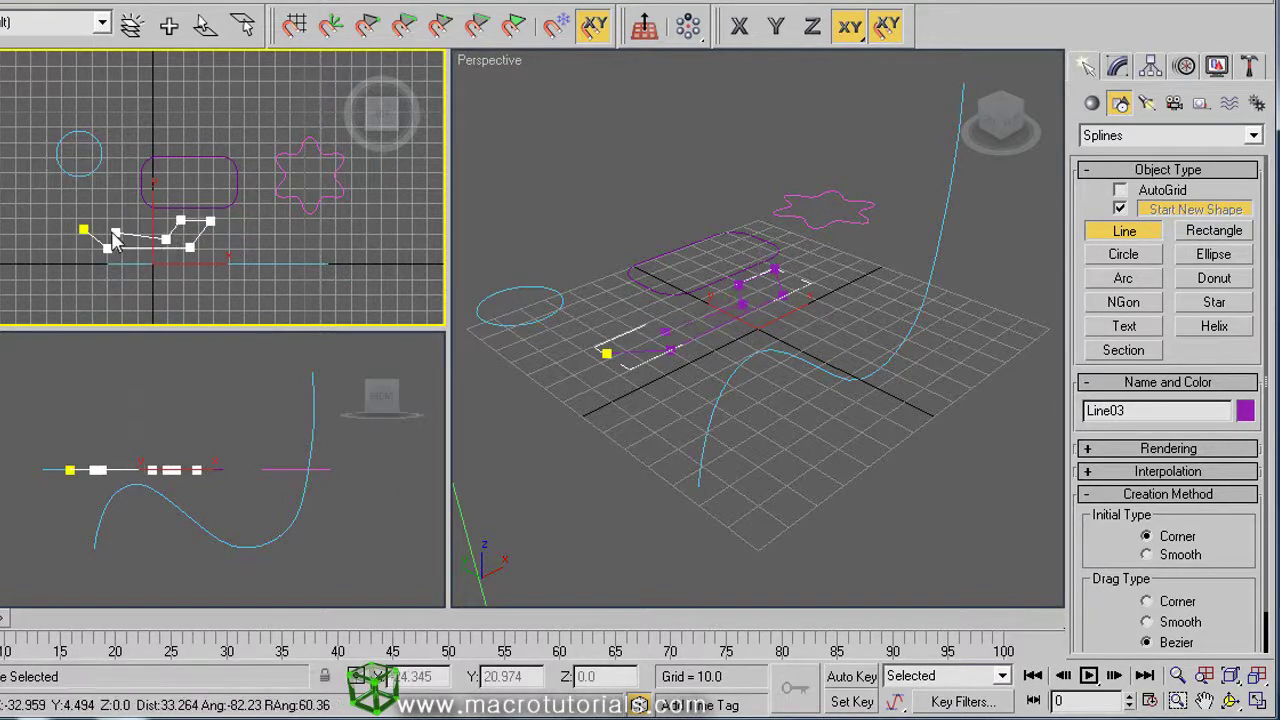
pyautogui.click(112, 242)
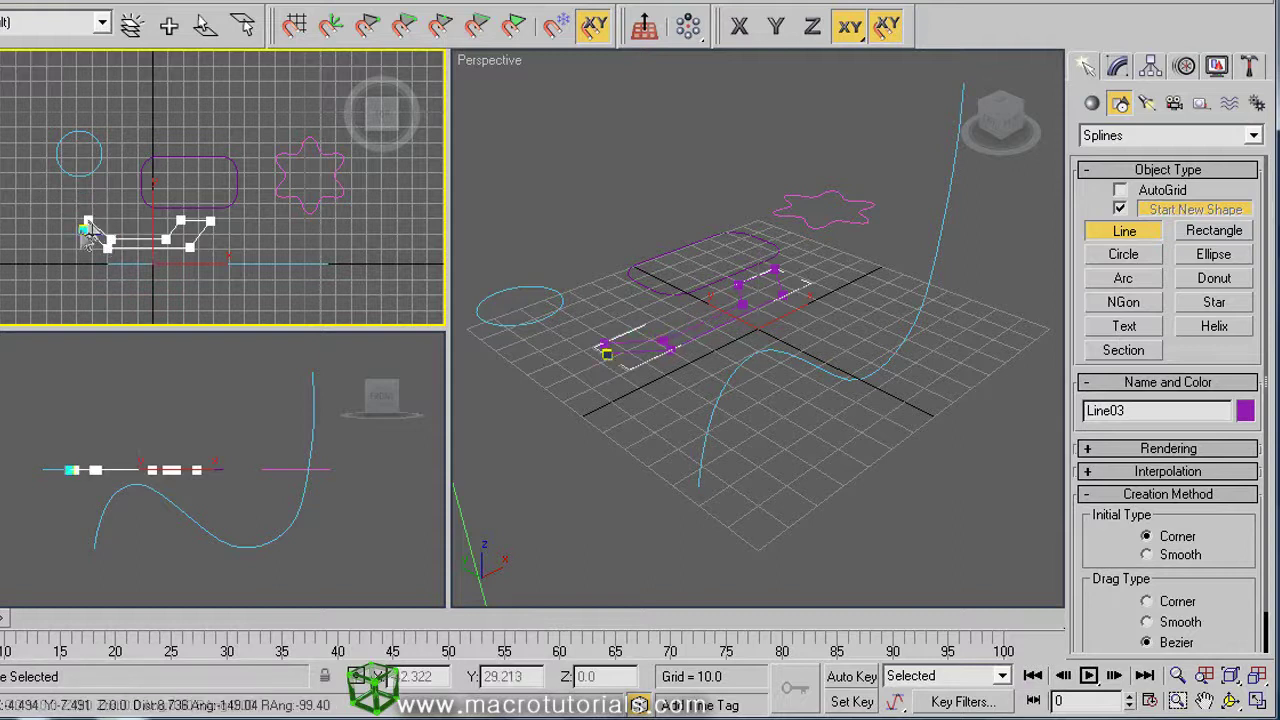
pyautogui.click(84, 230)
pyautogui.click(518, 438)
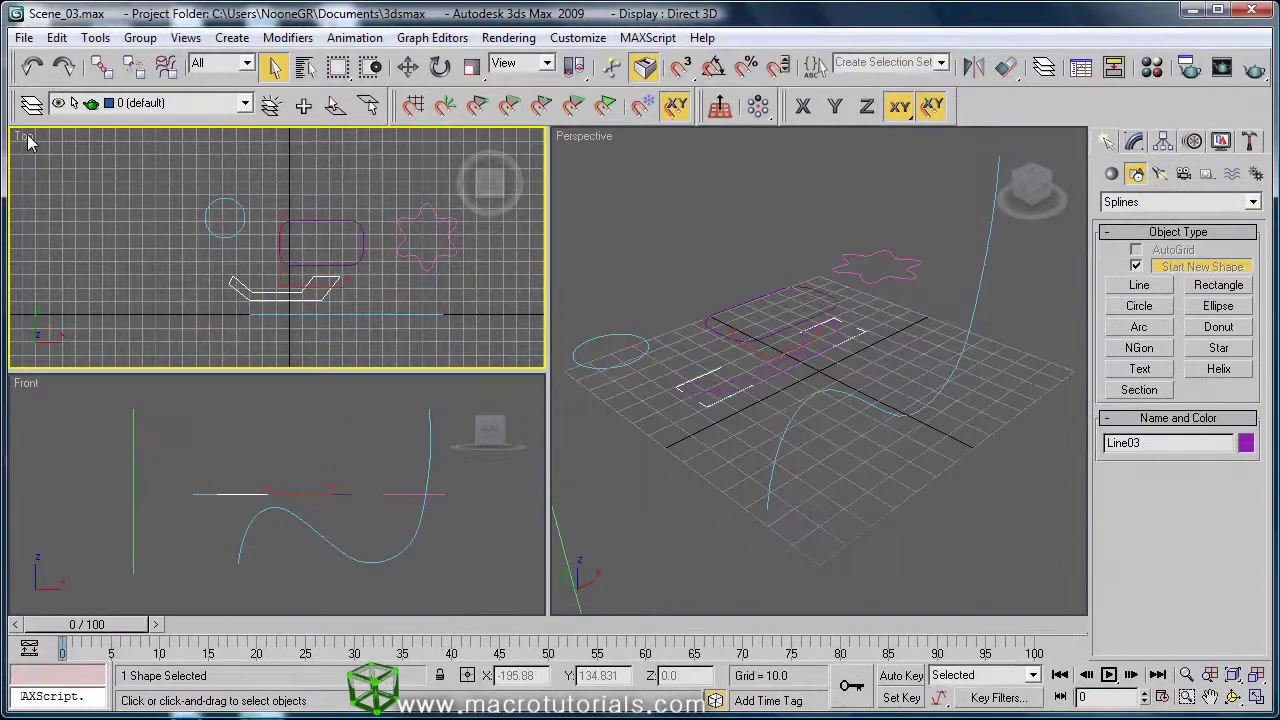
# Hide the grid in the Top viewport and change the object colour of the four closed shapes to yellow
pyautogui.rightClick(0, 58)
pyautogui.click(97, 281)
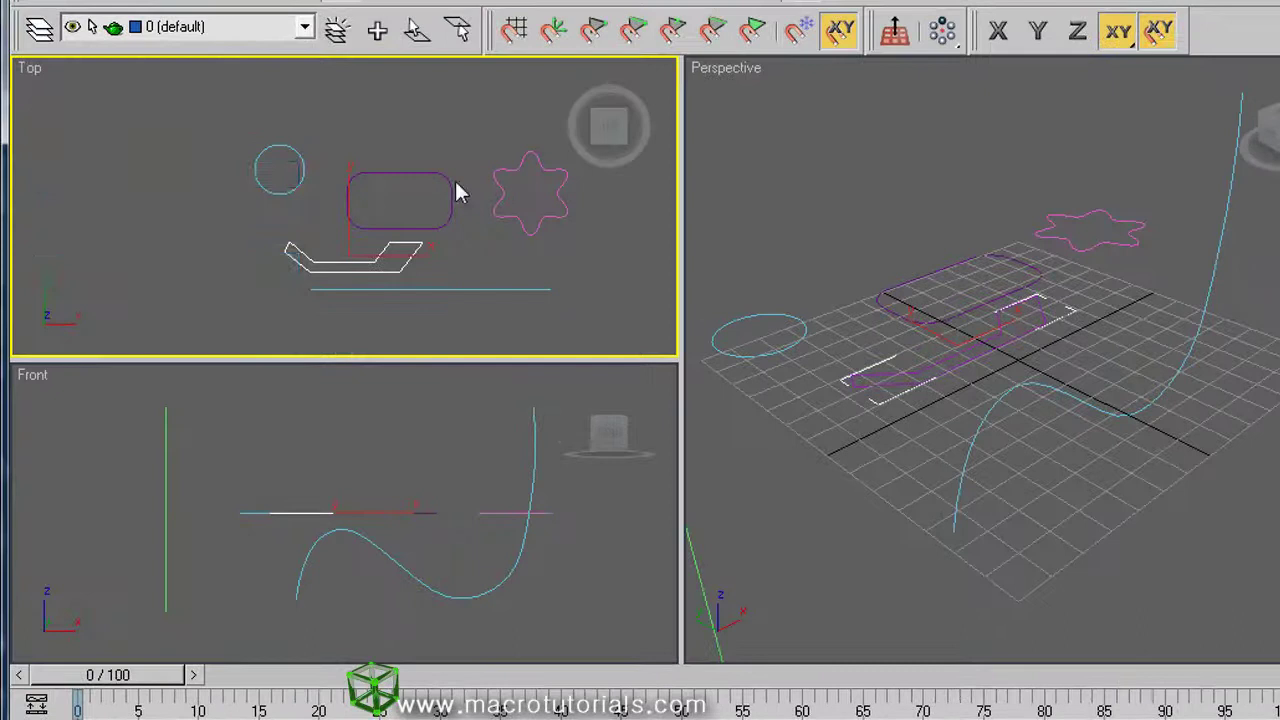
pyautogui.moveTo(482, 149); pyautogui.dragTo(208, 268)
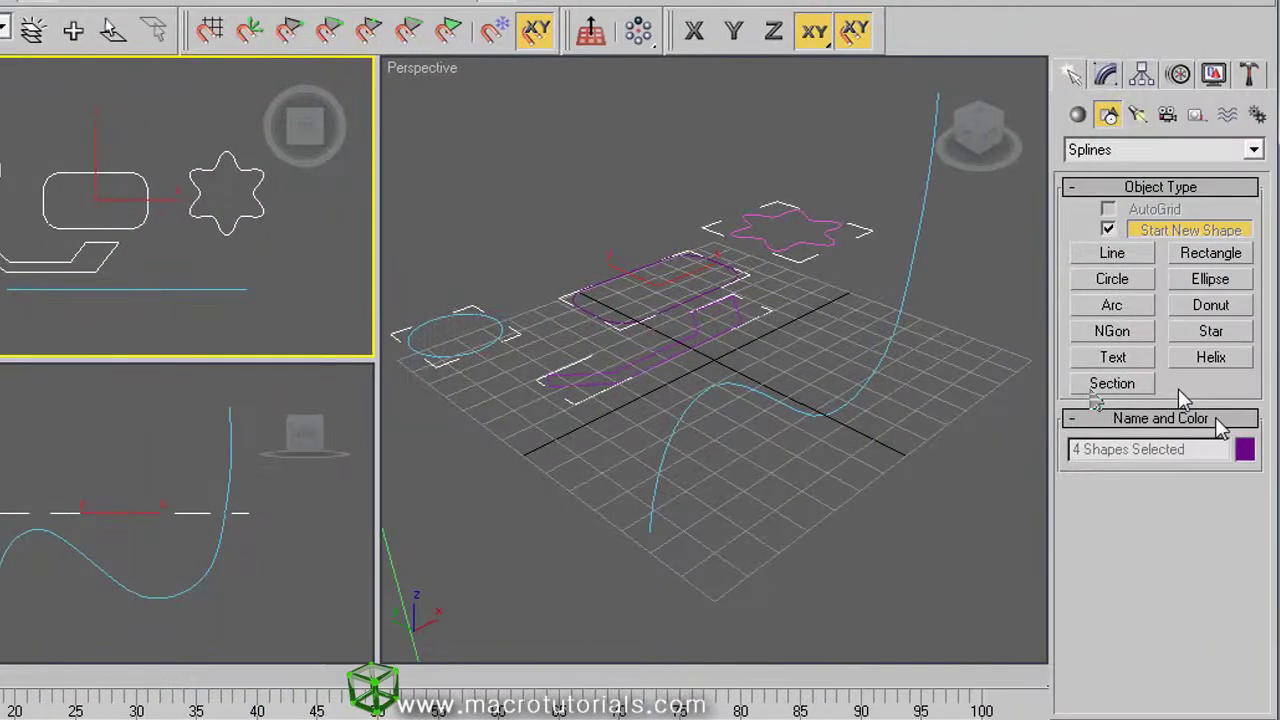
pyautogui.click(1244, 449)
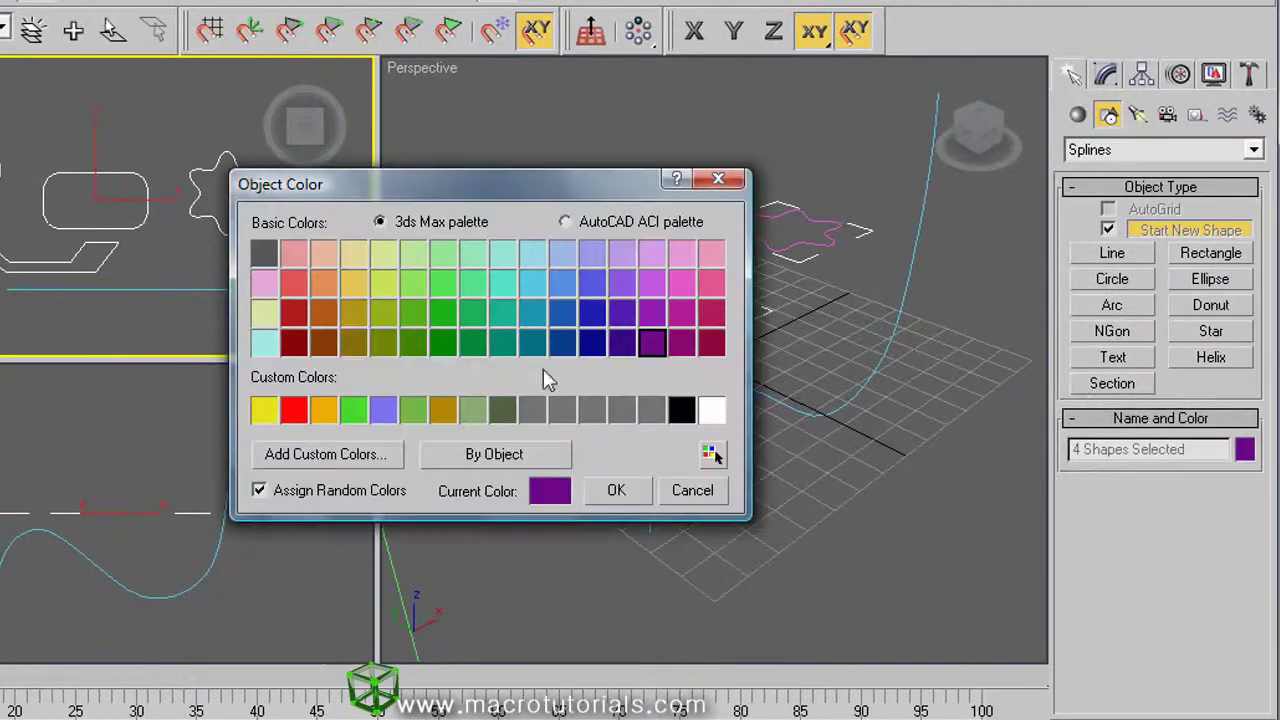
pyautogui.click(353, 283)
pyautogui.click(616, 490)
pyautogui.click(298, 293)
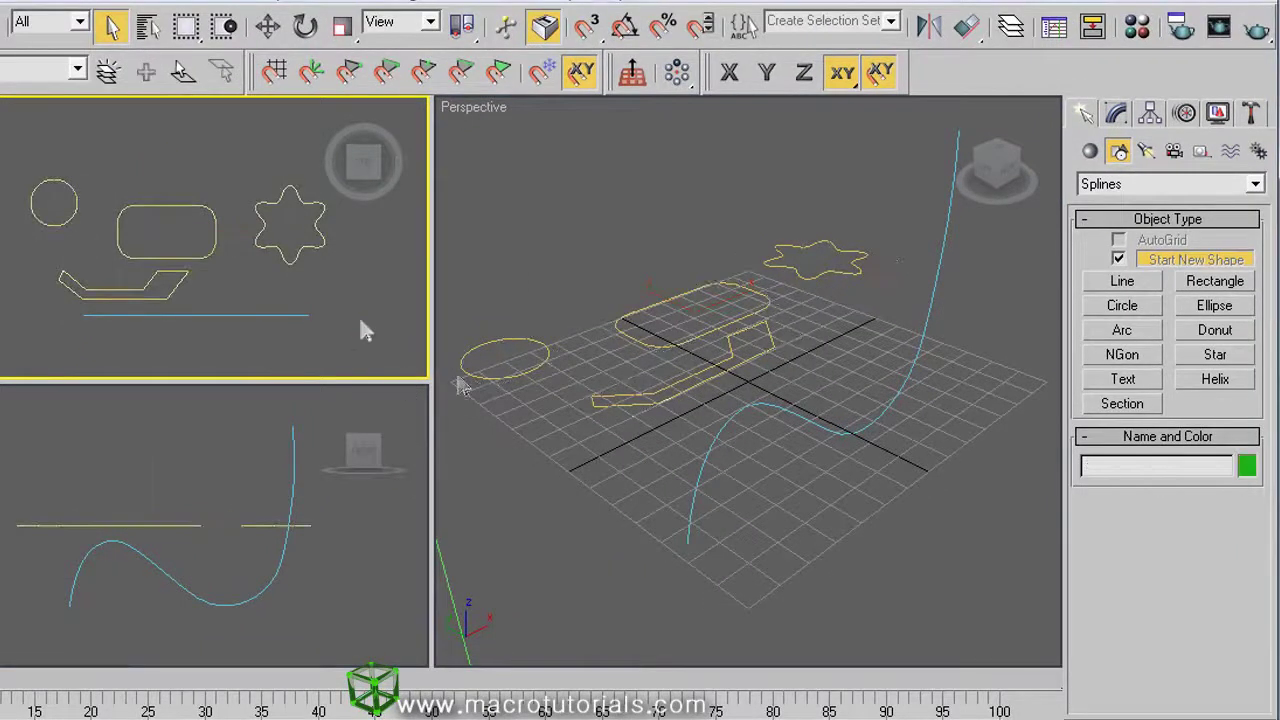
# Hide the grid in the Perspective viewport with all the splines in view
pyautogui.click(618, 460)
pyautogui.scroll(-5, 630, 462)
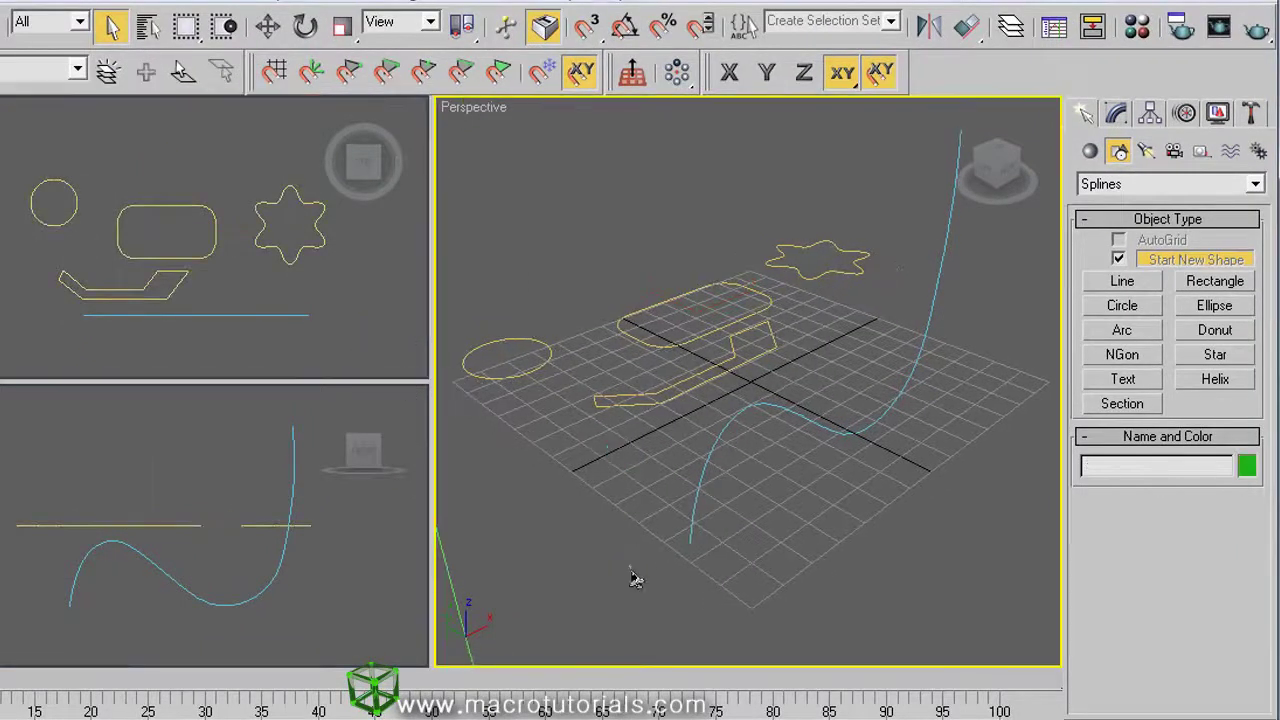
pyautogui.keyDown('alt'); pyautogui.moveTo(660, 406); pyautogui.dragTo(668, 432, button='middle'); pyautogui.keyUp('alt')
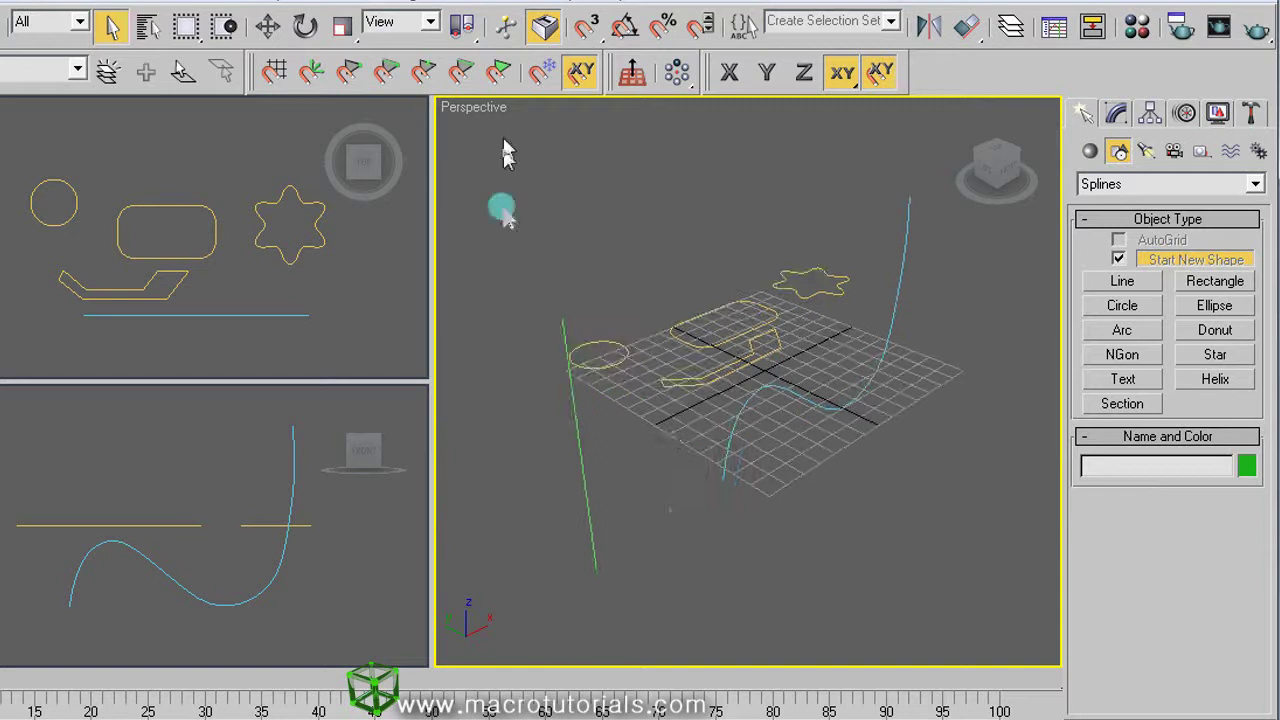
pyautogui.rightClick(476, 110)
pyautogui.click(545, 300)
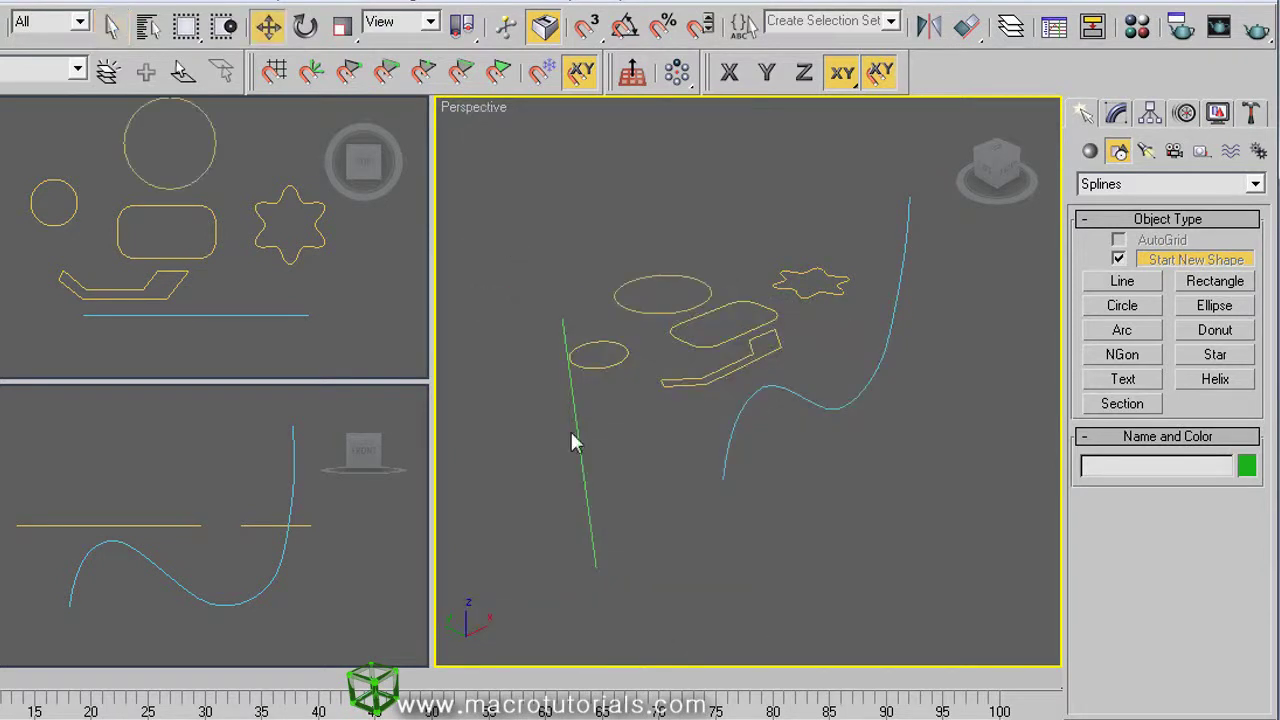
# Create a Loft compound object using the straight vertical line as path and the large circle as its cross-section shape
pyautogui.click(40, 438)
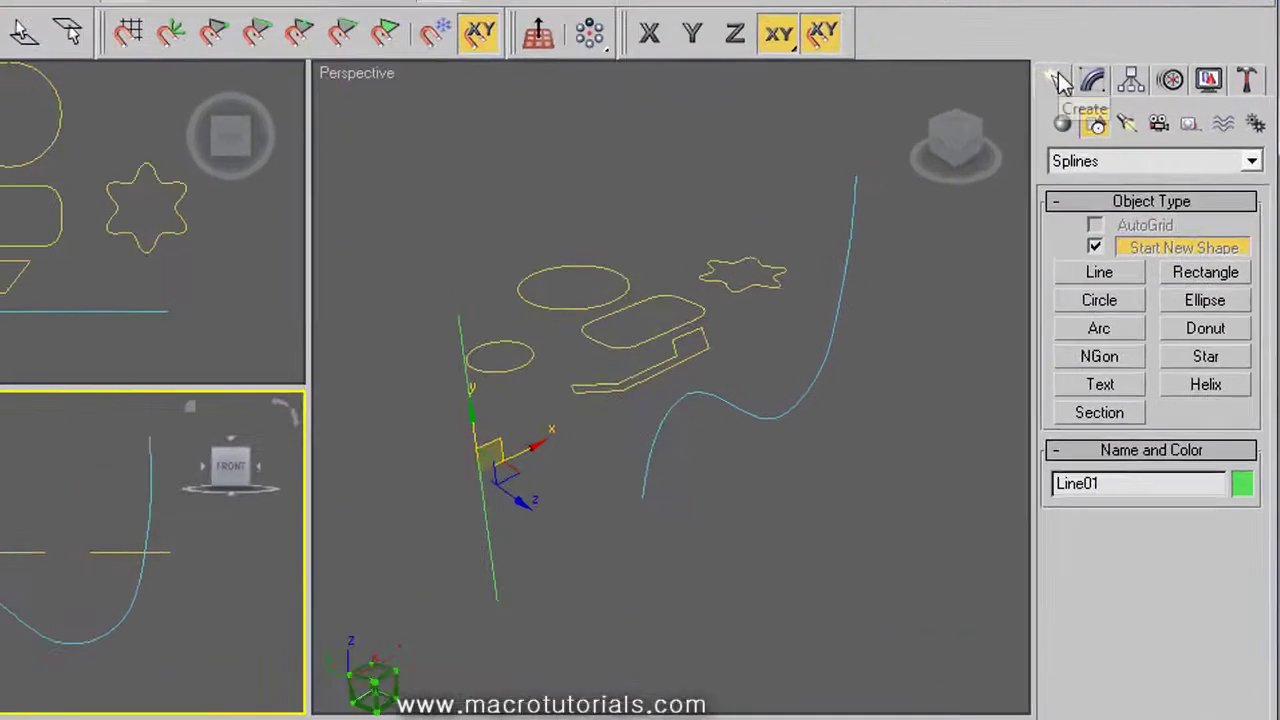
pyautogui.click(1063, 122)
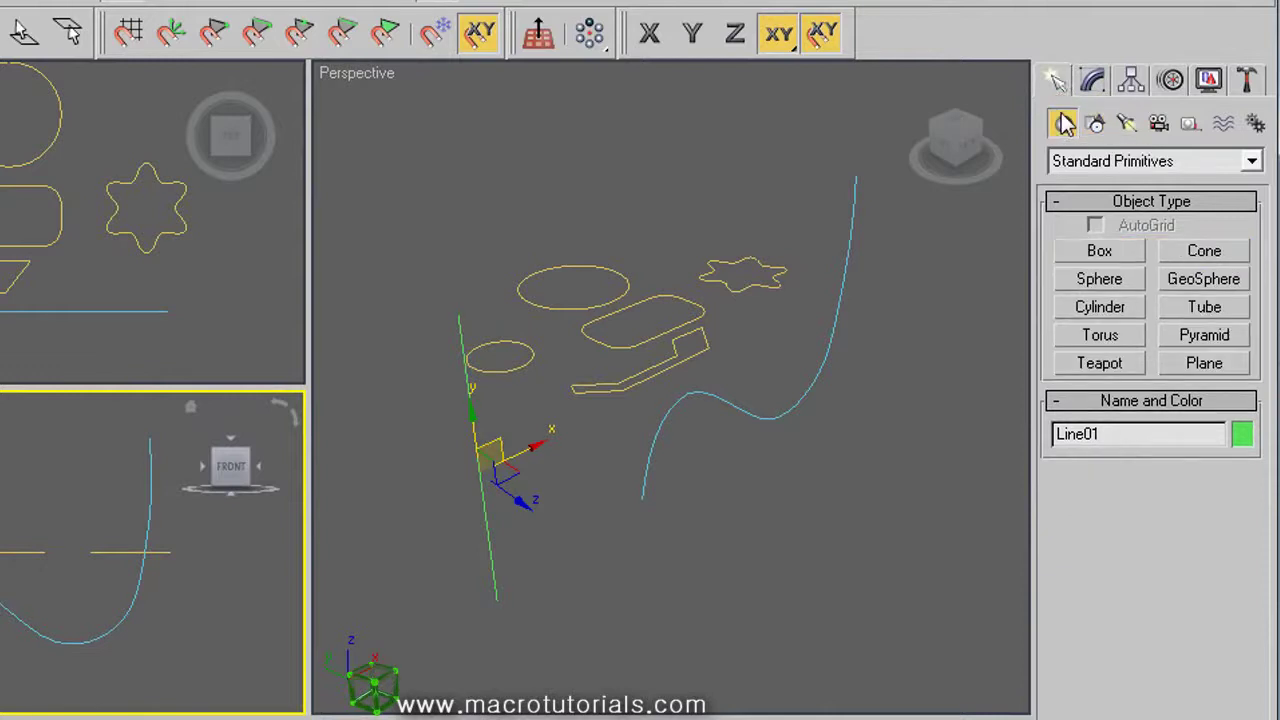
pyautogui.click(1253, 164)
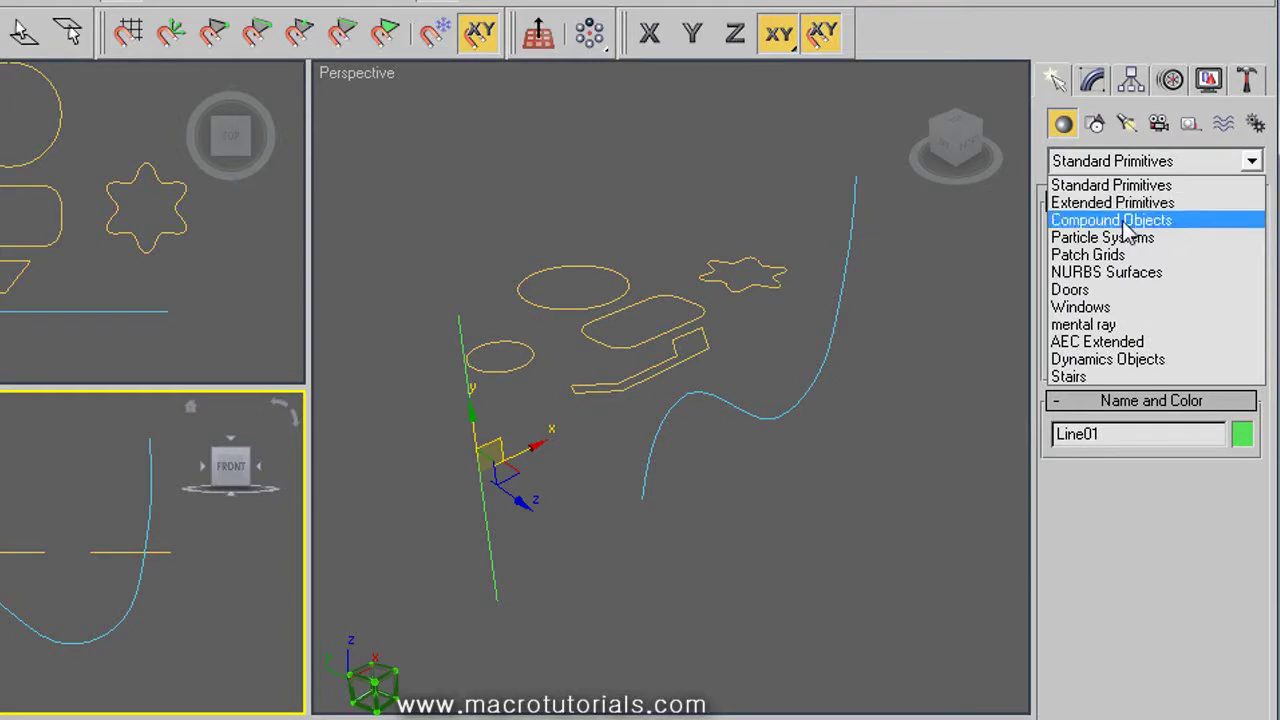
pyautogui.click(1160, 222)
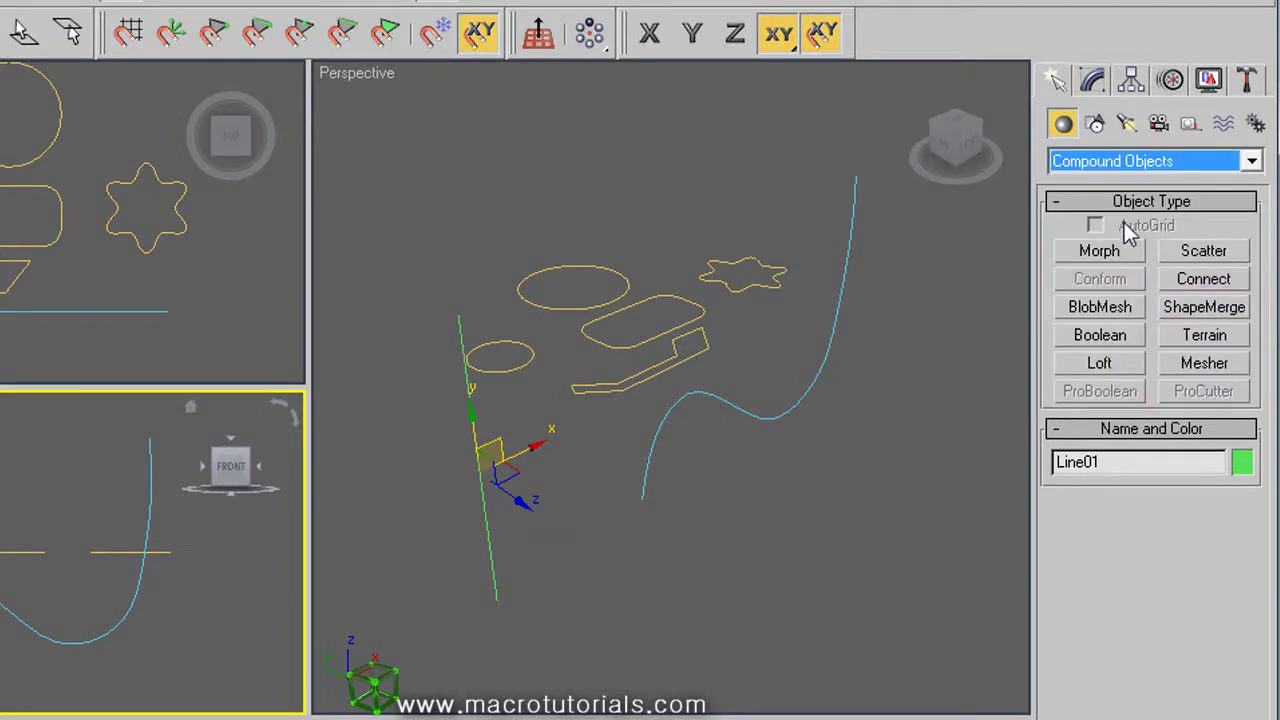
pyautogui.click(1117, 364)
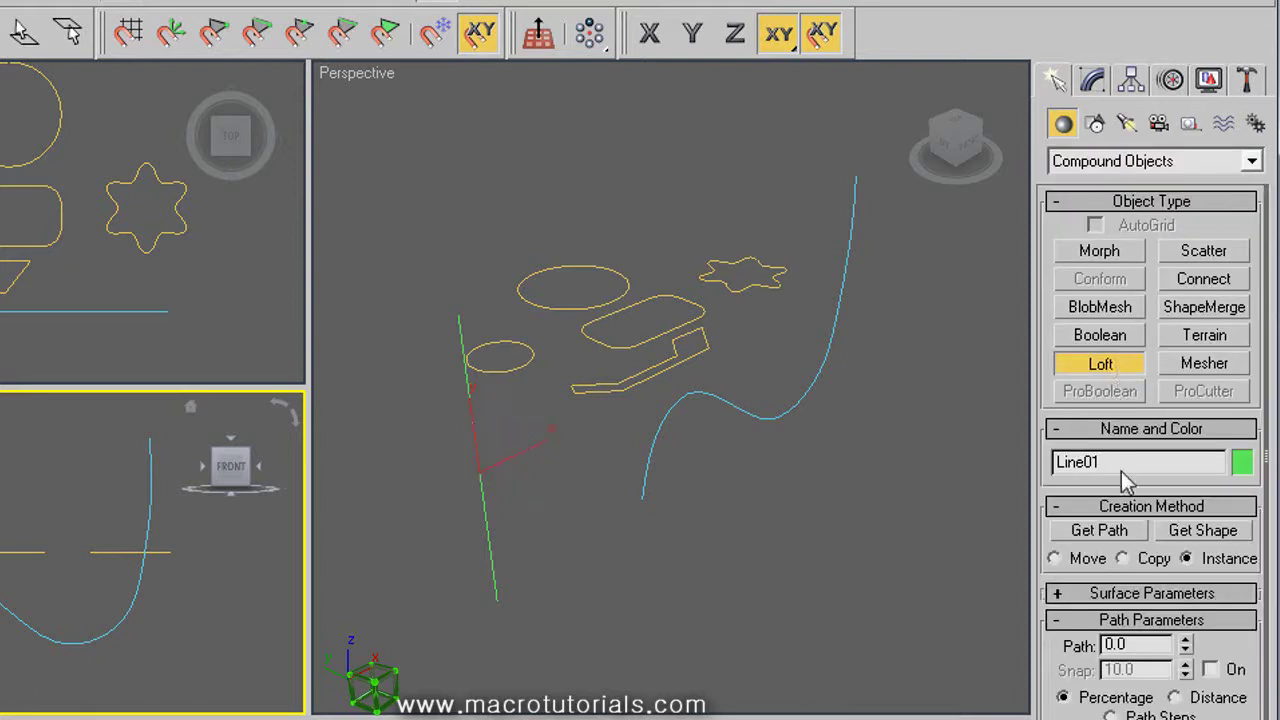
pyautogui.click(1206, 533)
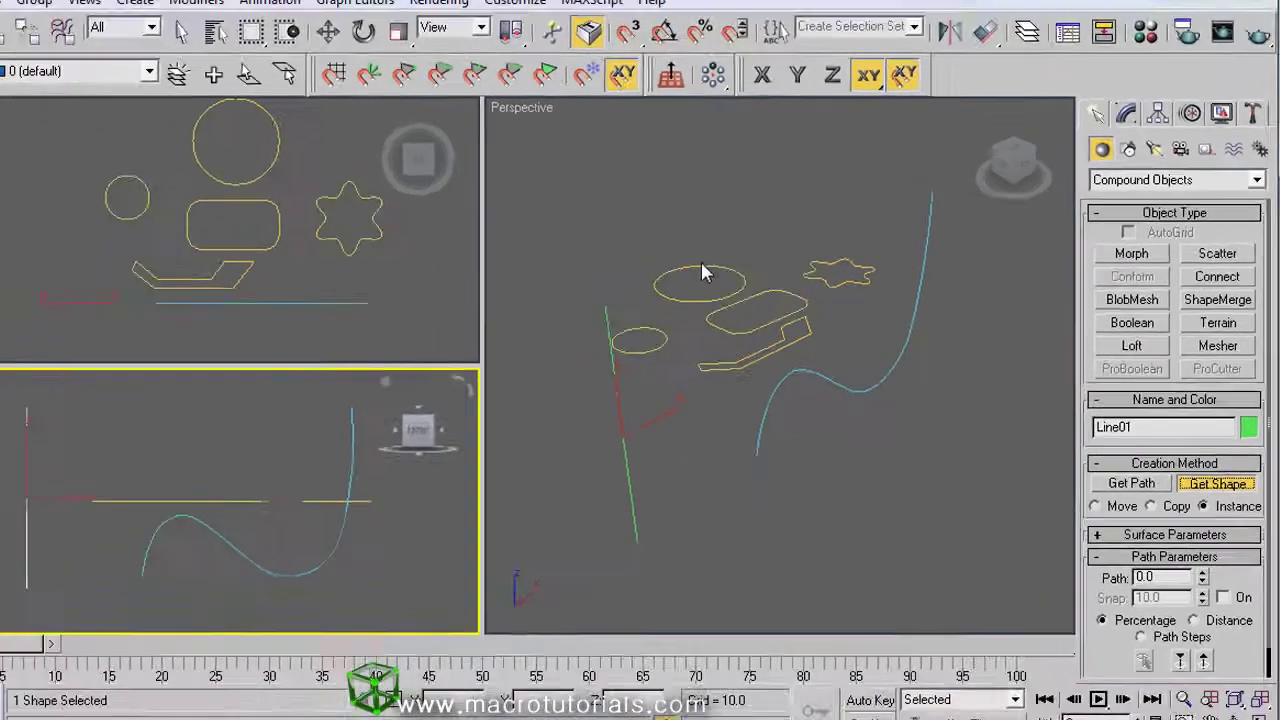
pyautogui.click(712, 278)
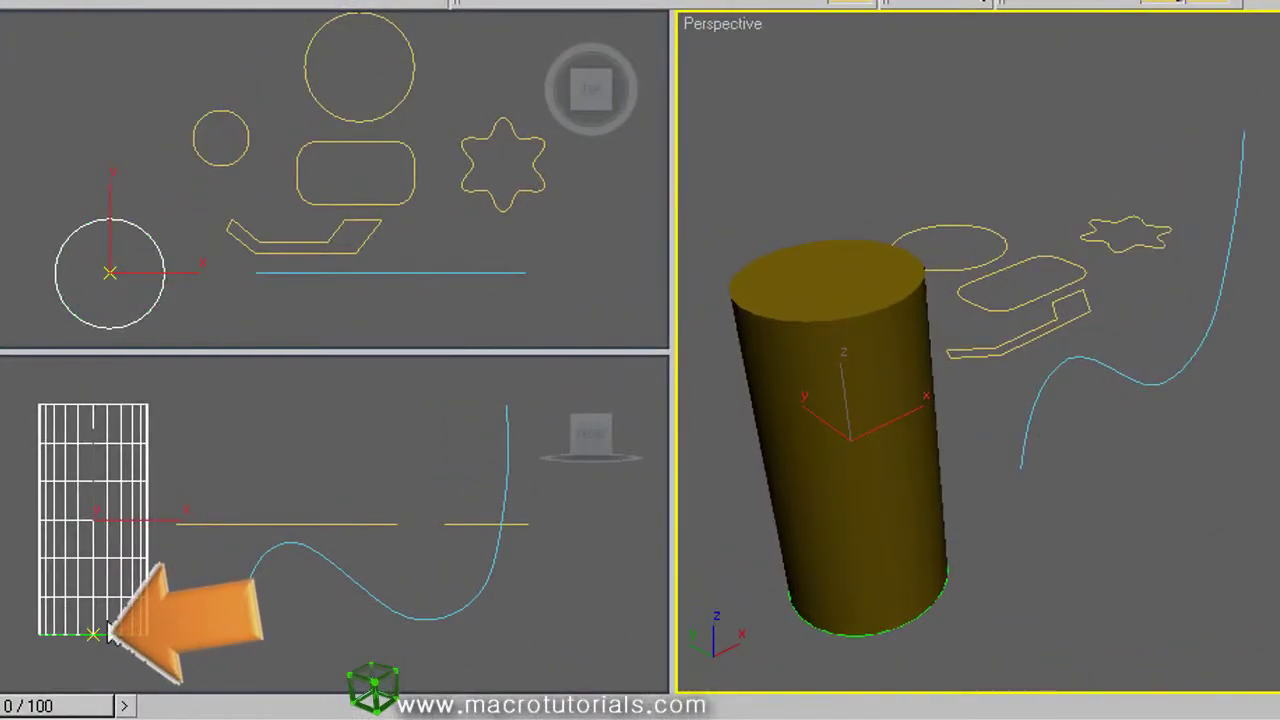
# Show the loft see-through and add the small circle as a cross-section at 20.712 percent of the path
pyautogui.hotkey('alt', 'x')
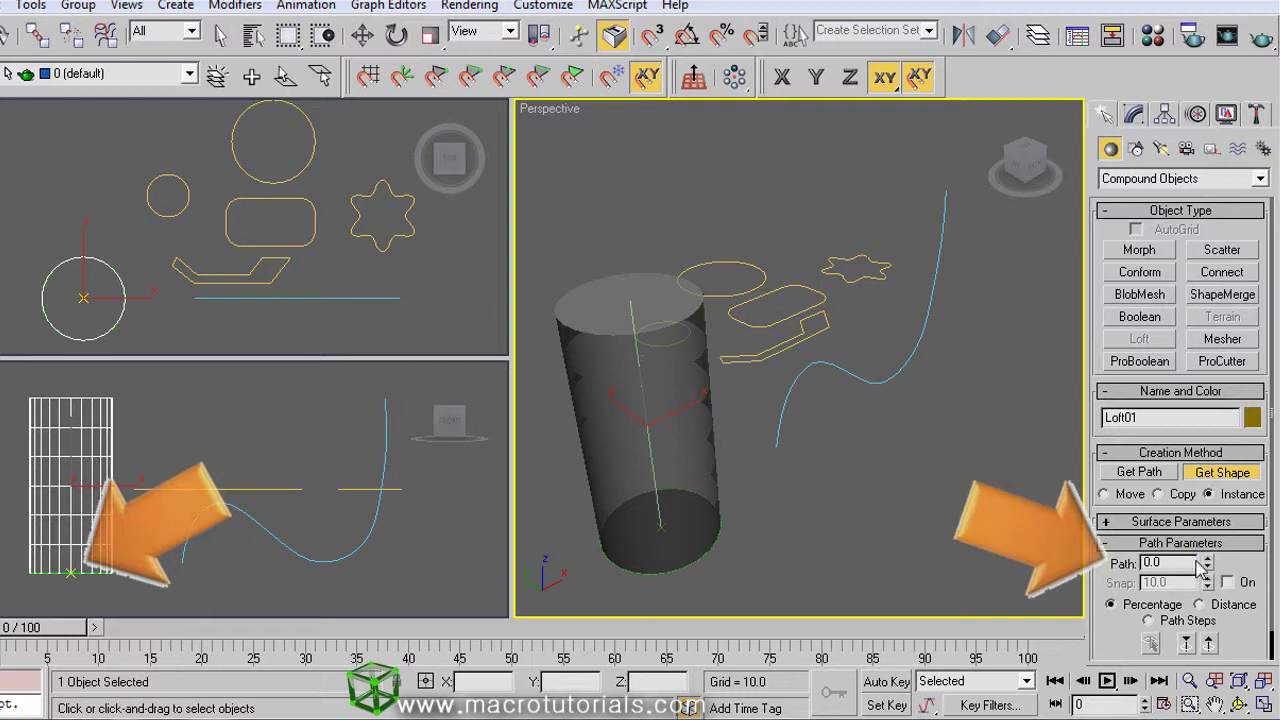
pyautogui.moveTo(1207, 565)
pyautogui.mouseDown()
pyautogui.moveTo(1150, 320)
pyautogui.moveTo(1172, 690)
pyautogui.moveTo(1080, 177)
pyautogui.moveTo(980, 320)
pyautogui.moveTo(875, 625)
pyautogui.moveTo(875, 450)
pyautogui.moveTo(997, 323)
pyautogui.moveTo(957, 563)
pyautogui.moveTo(890, 490)
pyautogui.moveTo(940, 110)
pyautogui.moveTo(1068, 14)
pyautogui.moveTo(1065, 140)
pyautogui.mouseUp()
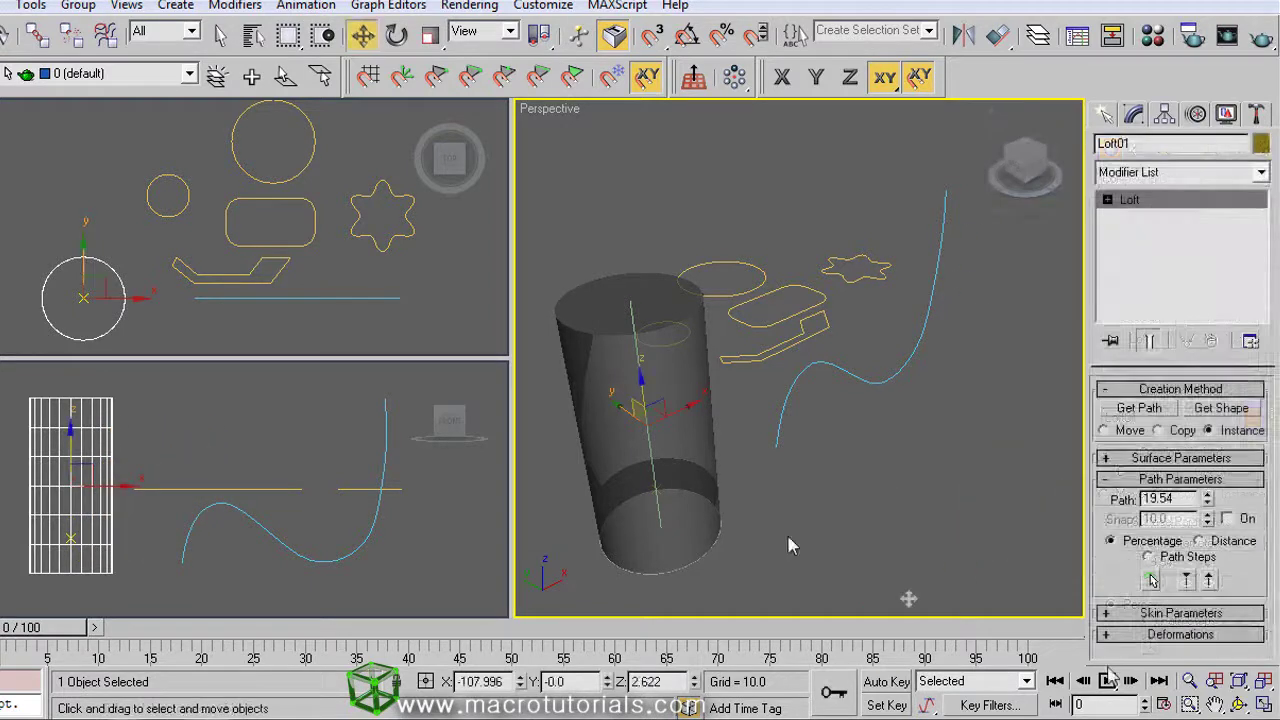
pyautogui.moveTo(792, 544); pyautogui.dragTo(908, 441, button='middle')
pyautogui.scroll(3, 864, 469)
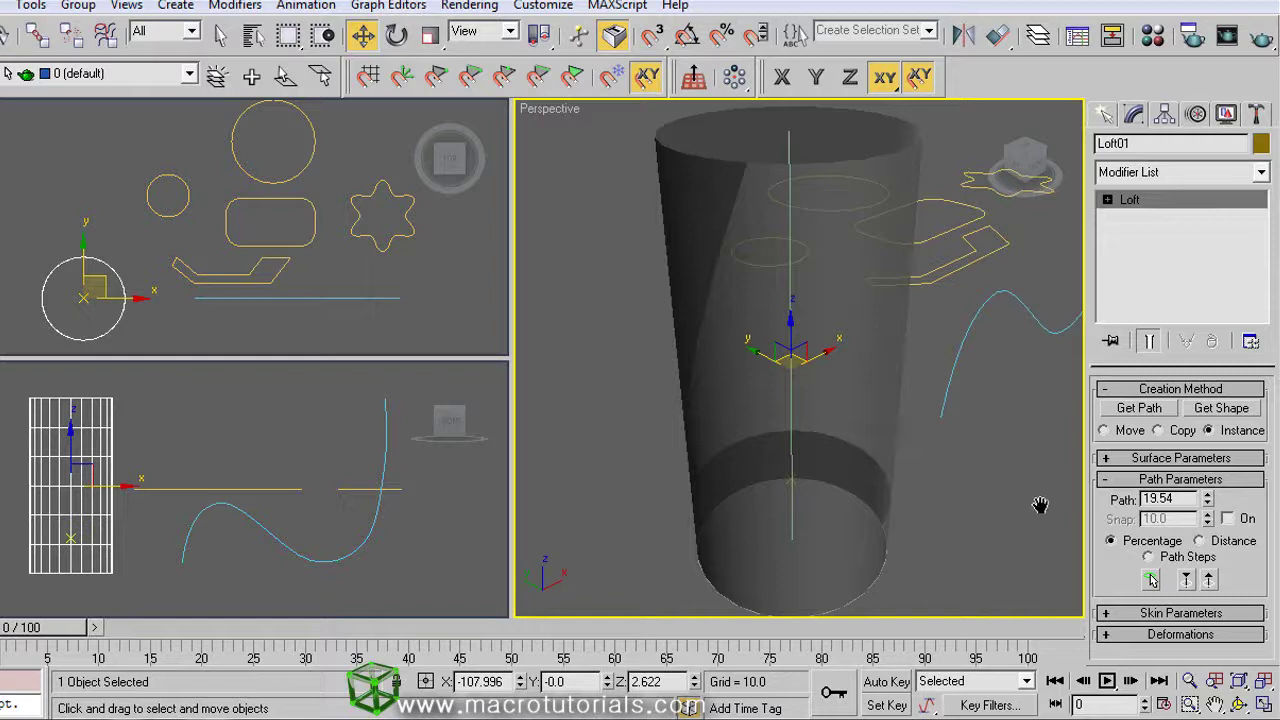
pyautogui.moveTo(1207, 498); pyautogui.dragTo(1183, 507)
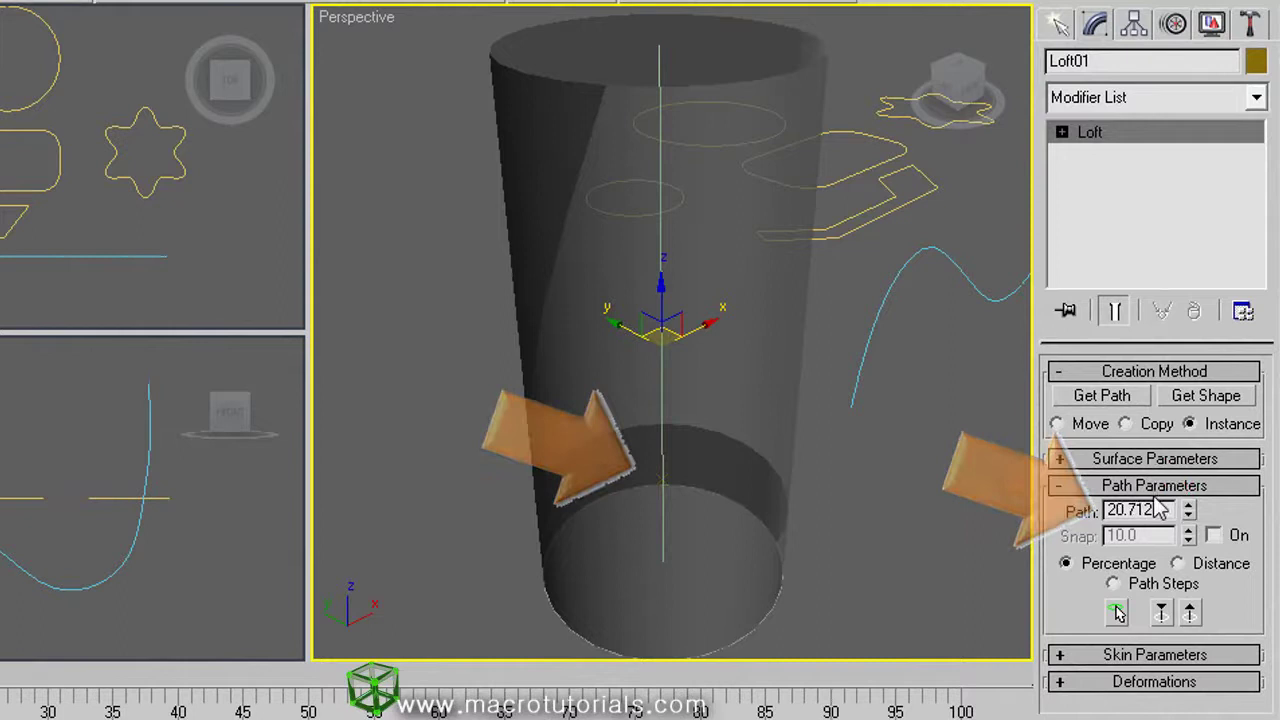
pyautogui.click(1206, 396)
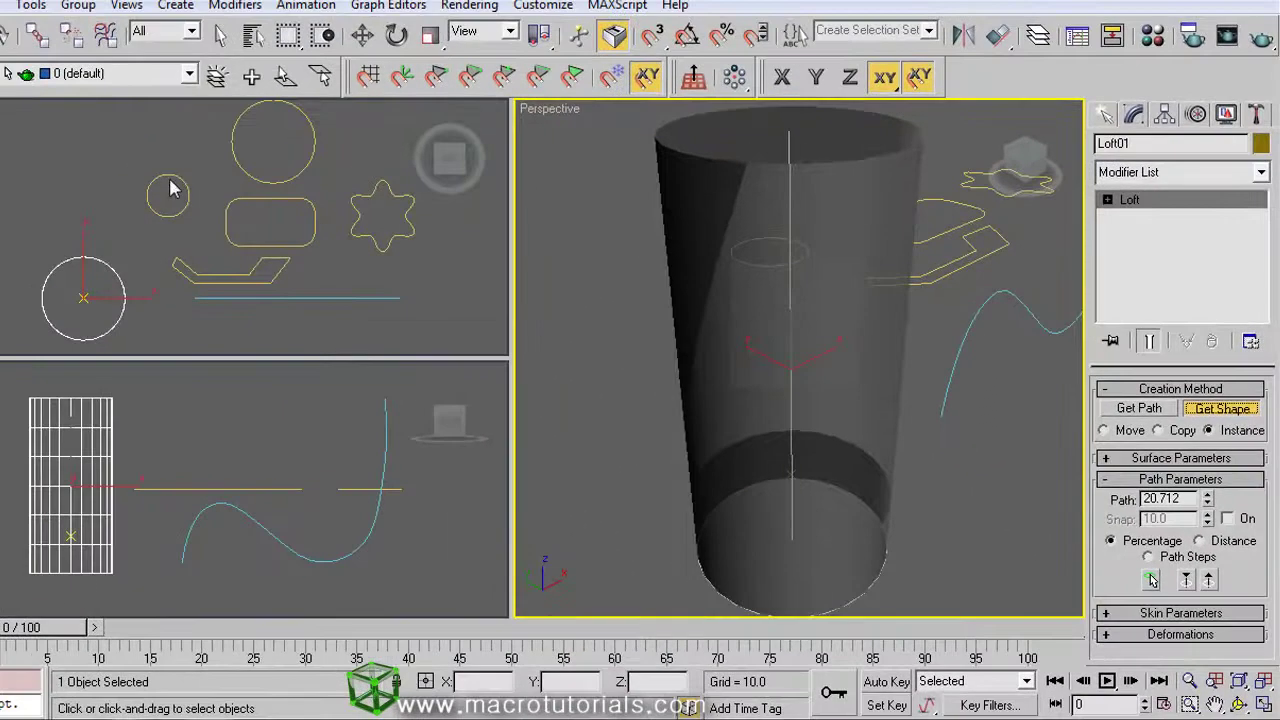
pyautogui.click(170, 190)
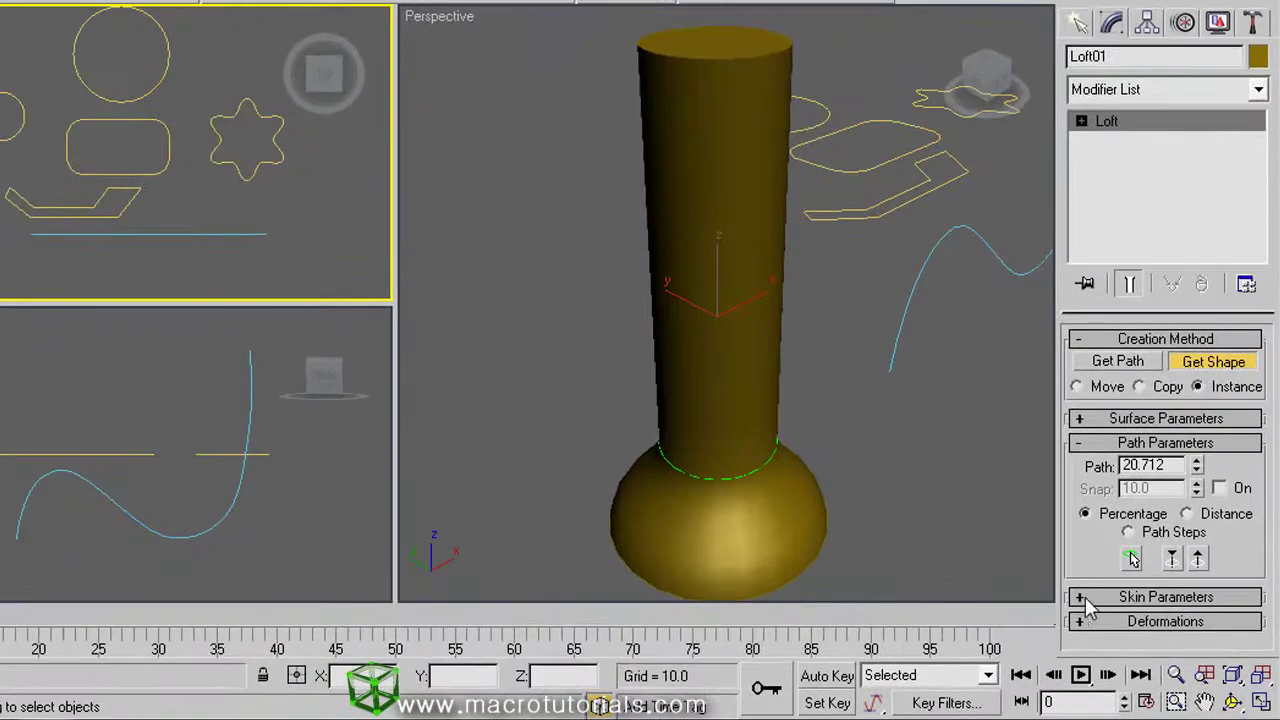
# Show edged faces in the Perspective viewport and raise the steps in the loft's skin parameters for a denser mesh
pyautogui.click(1078, 597)
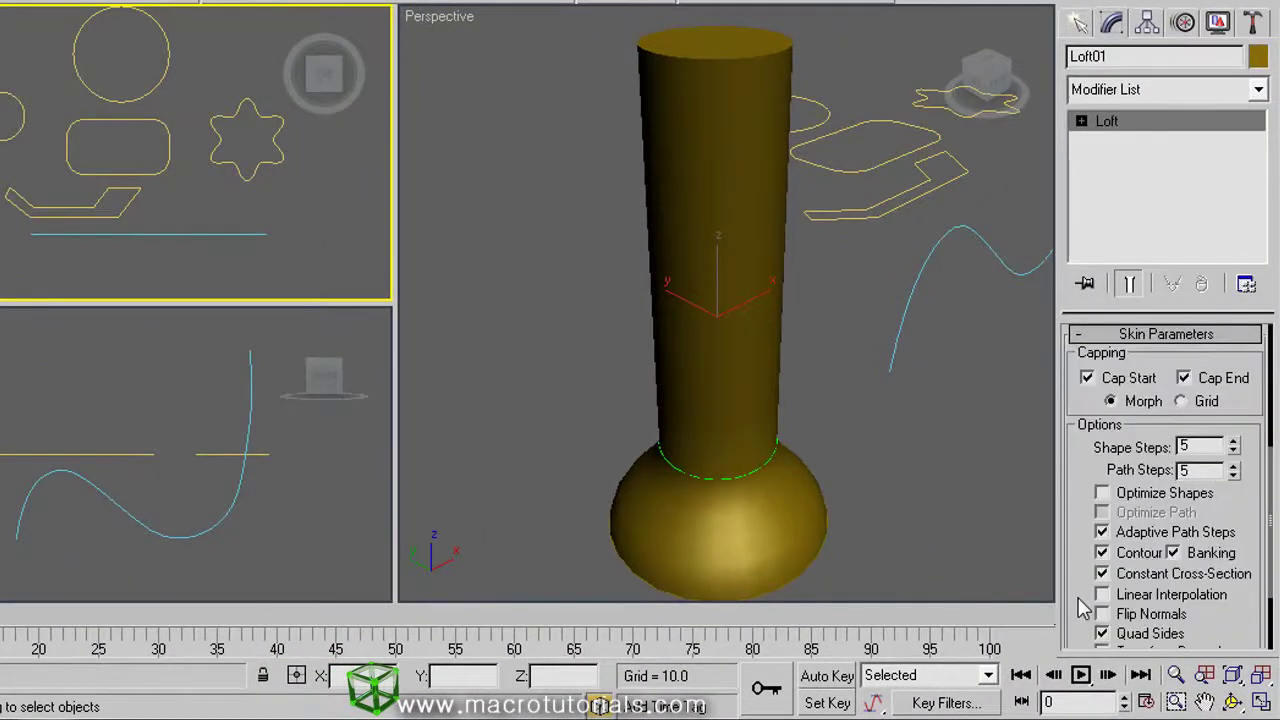
pyautogui.moveTo(1078, 597); pyautogui.dragTo(1078, 587)
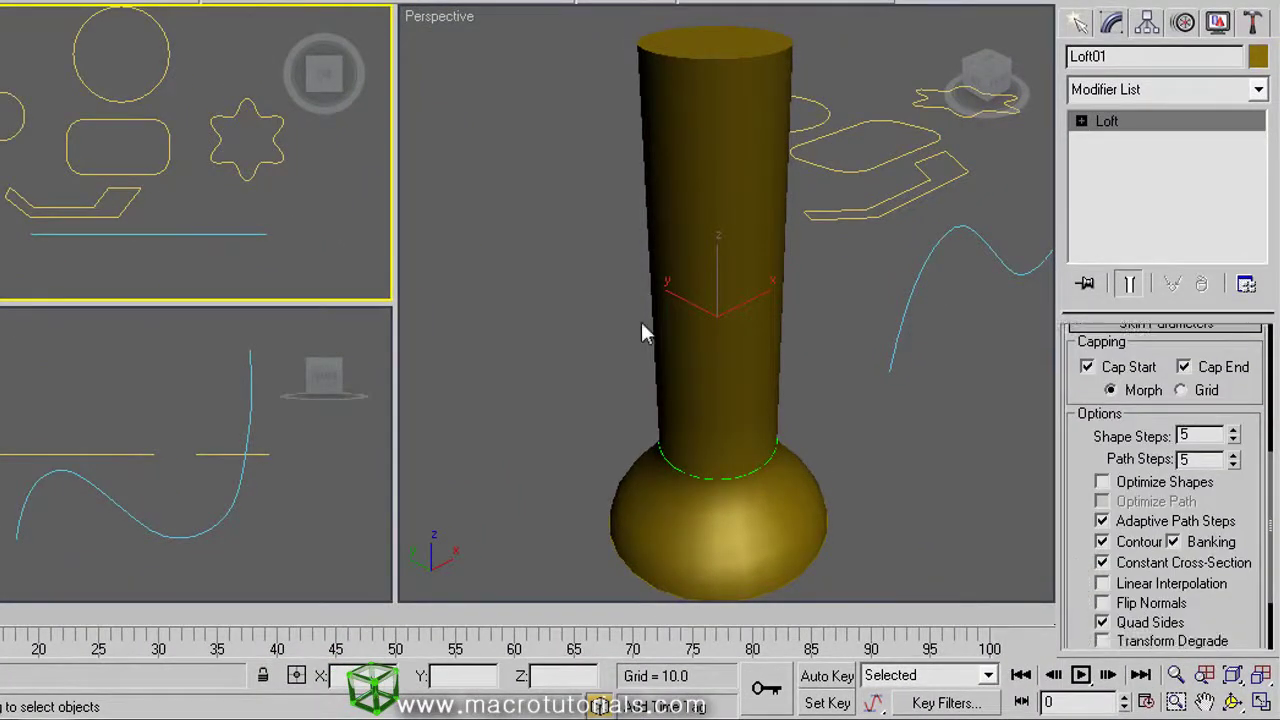
pyautogui.rightClick(440, 18)
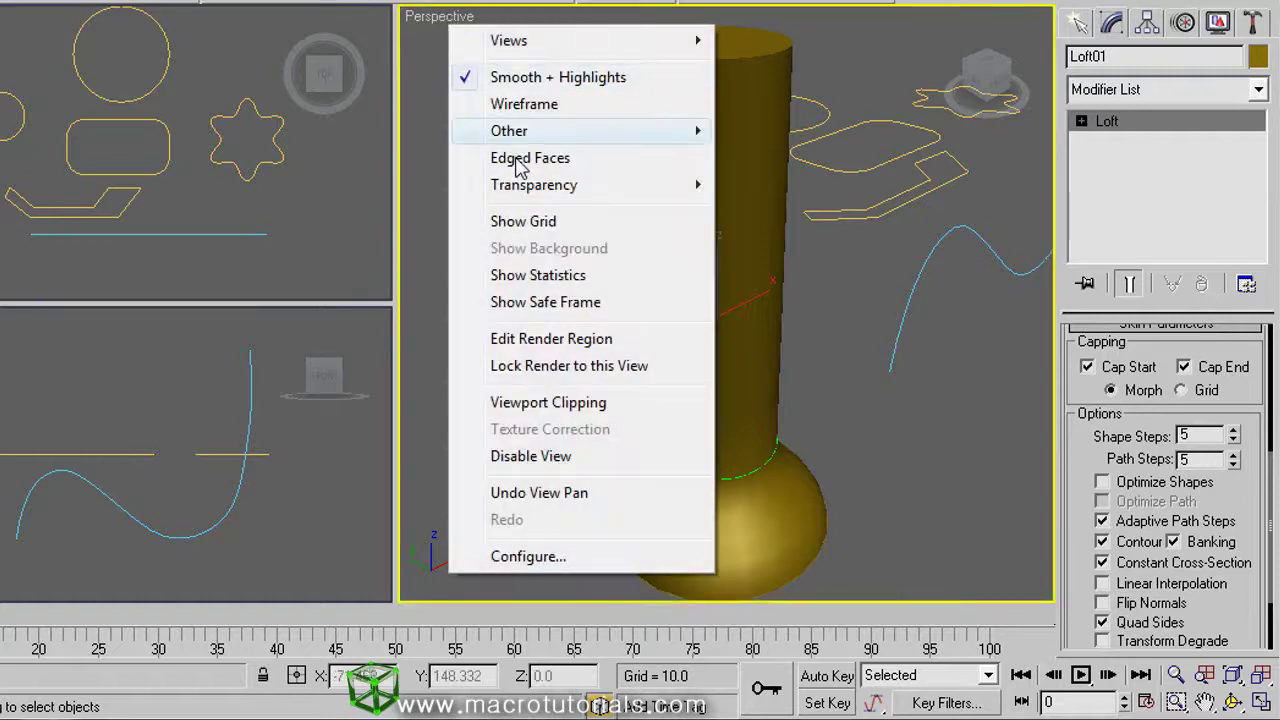
pyautogui.click(522, 158)
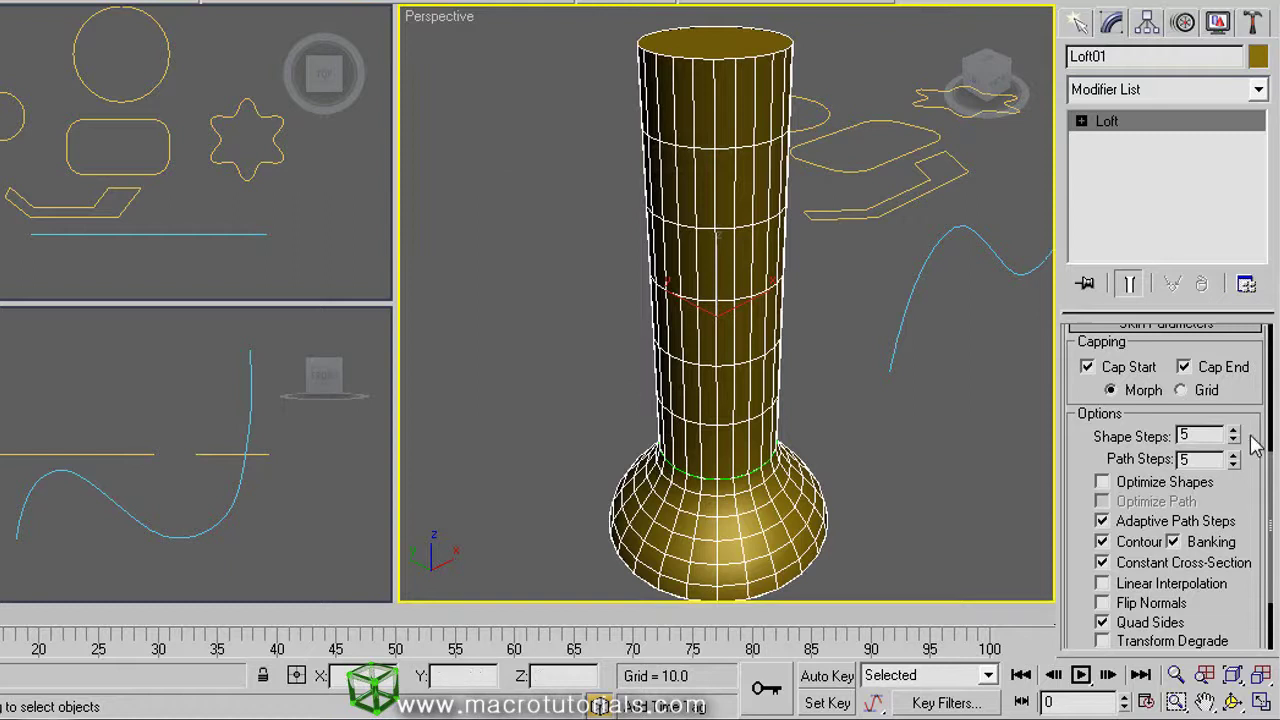
pyautogui.moveTo(1235, 440); pyautogui.dragTo(1186, 437)
# Add the star as a cross-section at 31.341 percent of the loft's path, and turn off edged faces in the Perspective viewport
pyautogui.moveTo(1155, 344); pyautogui.dragTo(1132, 535)
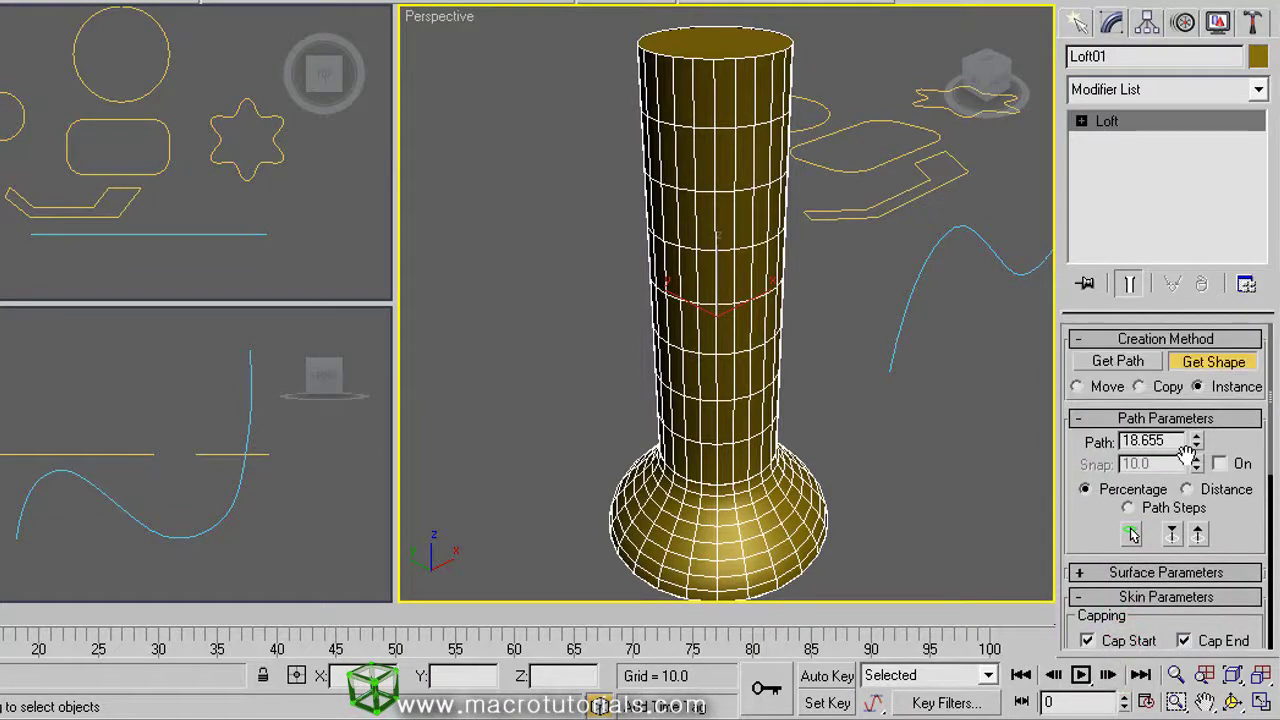
pyautogui.hotkey('alt', 'x')
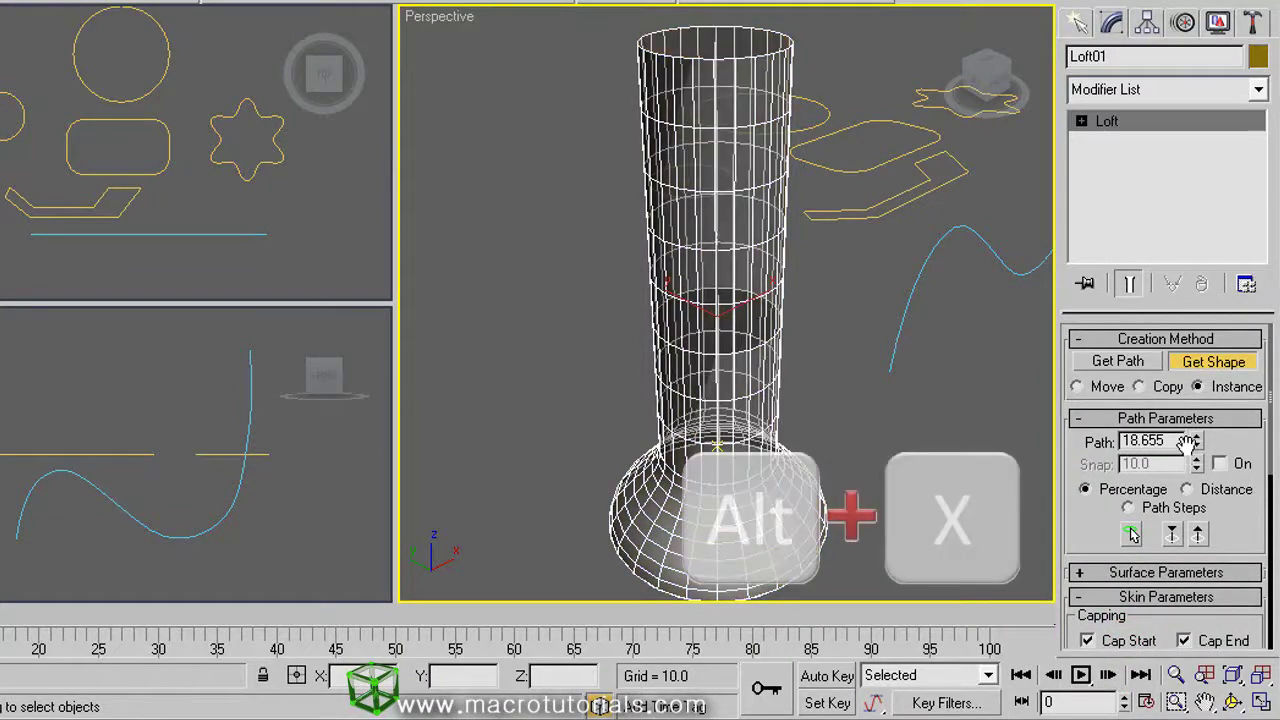
pyautogui.moveTo(1196, 441)
pyautogui.mouseDown()
pyautogui.moveTo(1200, 317)
pyautogui.moveTo(1200, 388)
pyautogui.moveTo(1203, 348)
pyautogui.mouseUp()
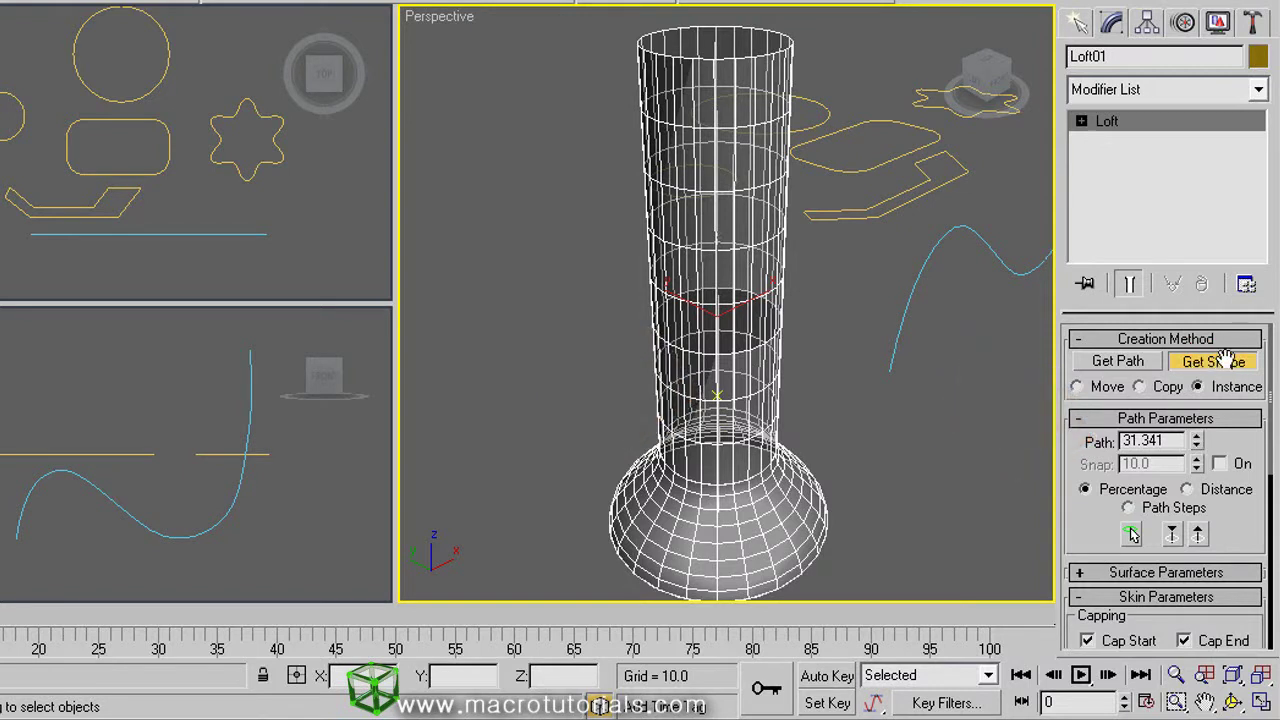
pyautogui.click(276, 145)
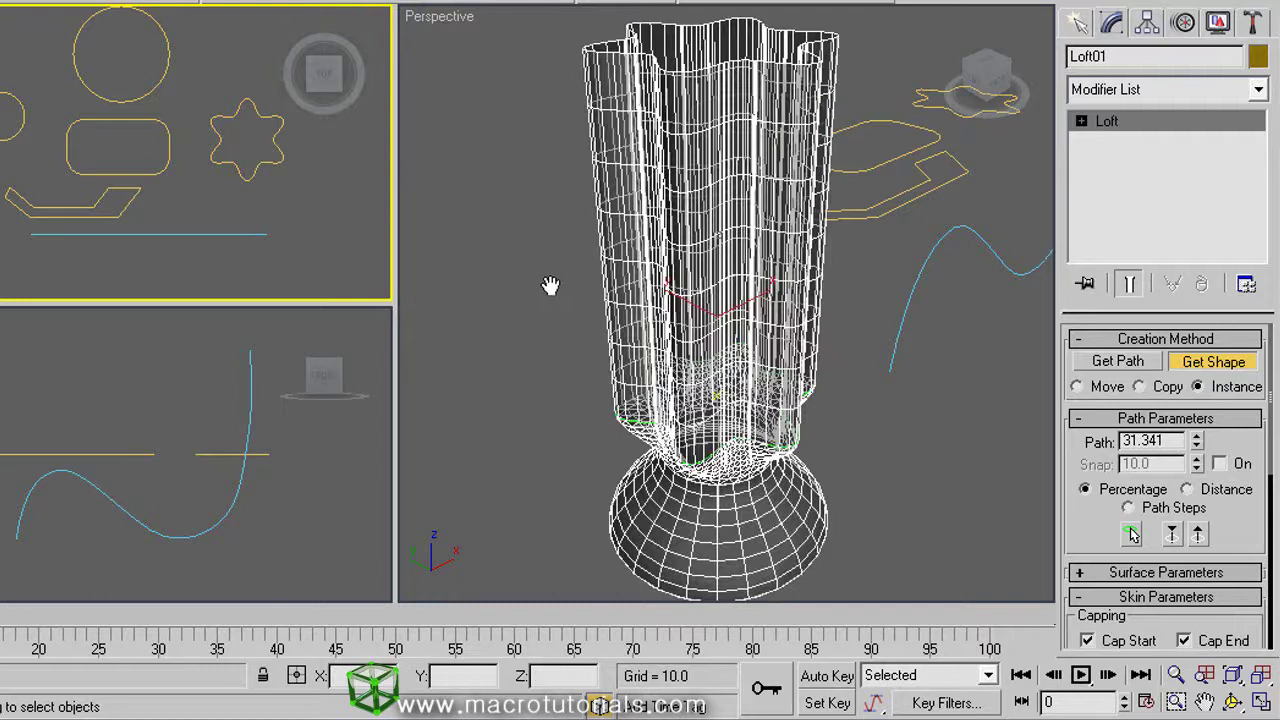
pyautogui.hotkey('alt', 'x')
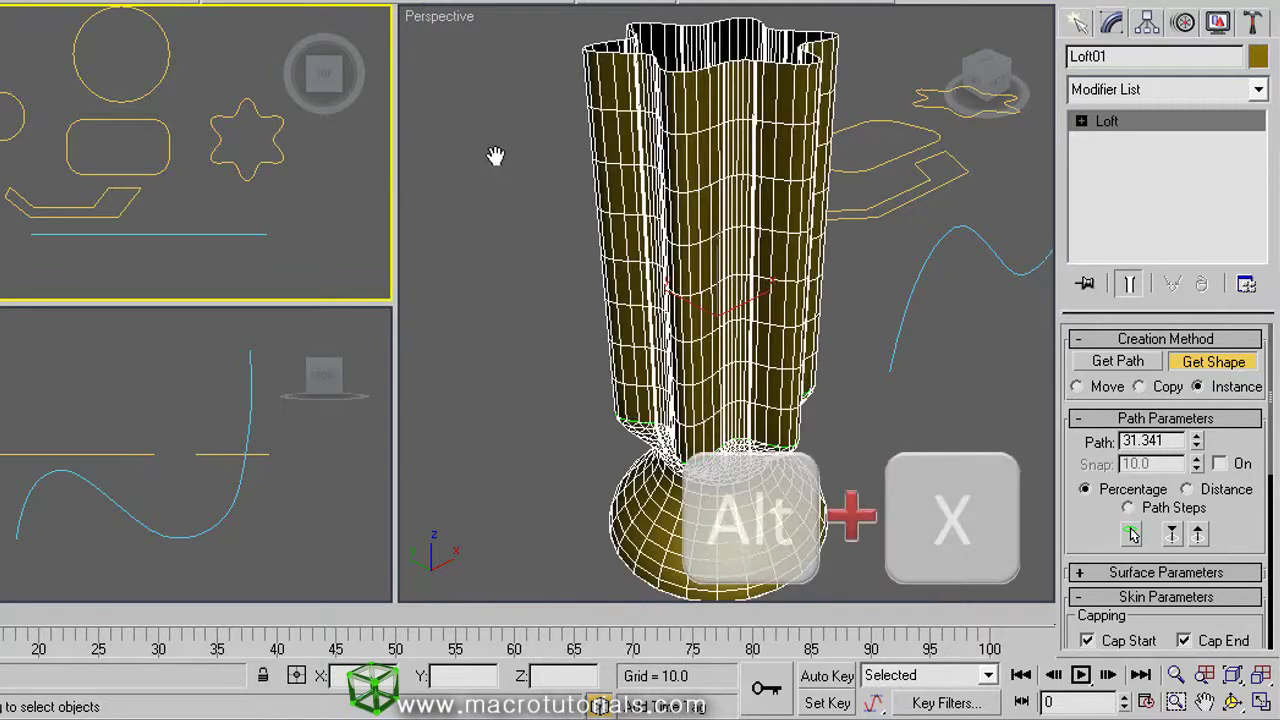
pyautogui.click(450, 30)
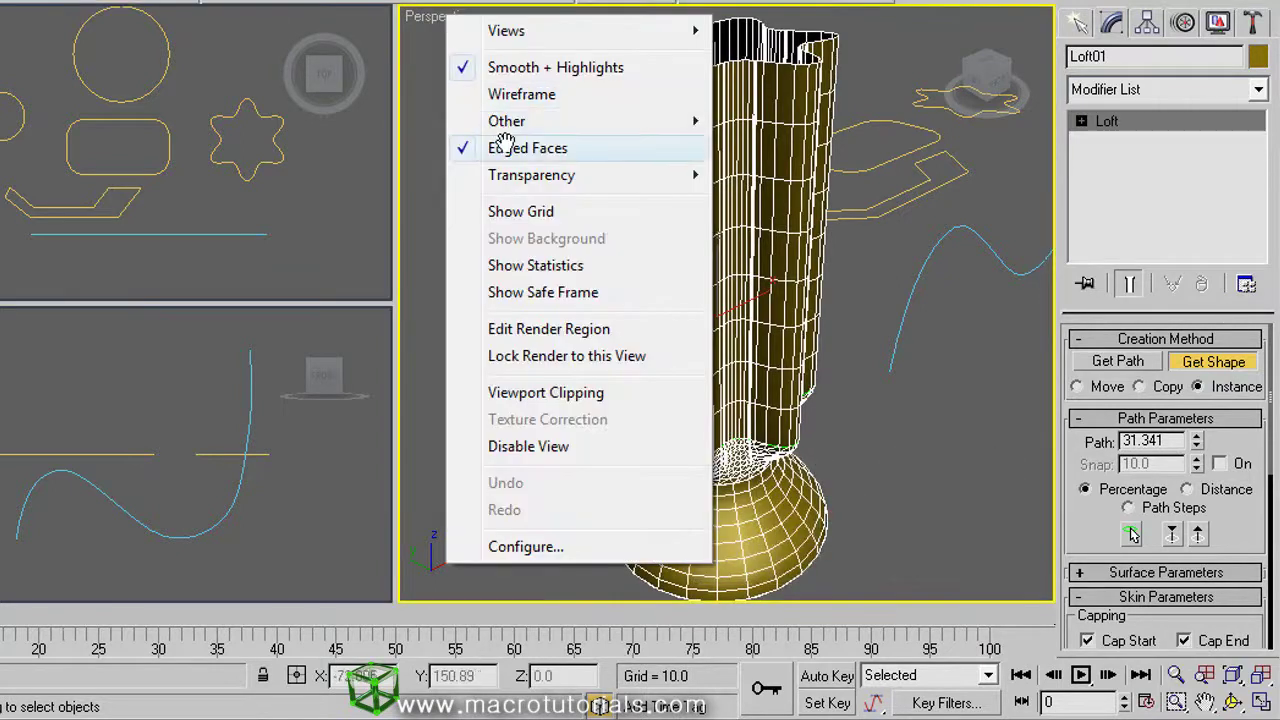
pyautogui.click(470, 148)
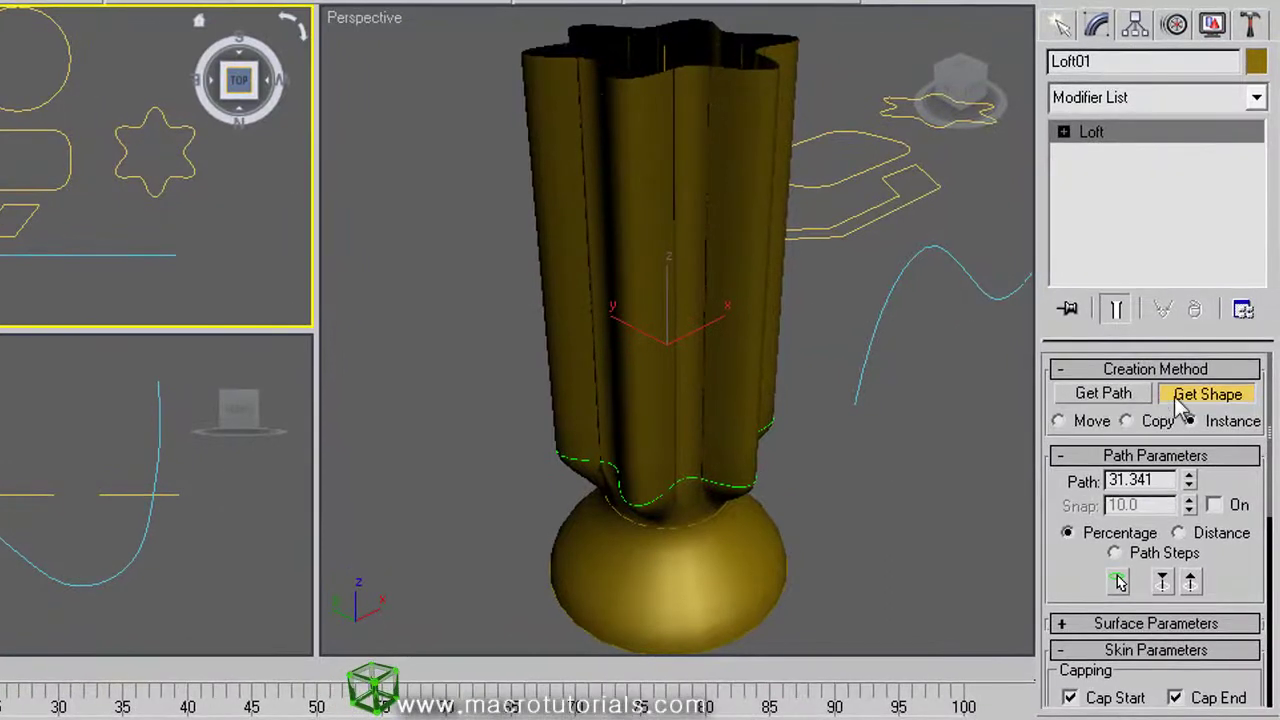
# Set the number of points of the original star shape to 11
pyautogui.click(1182, 399)
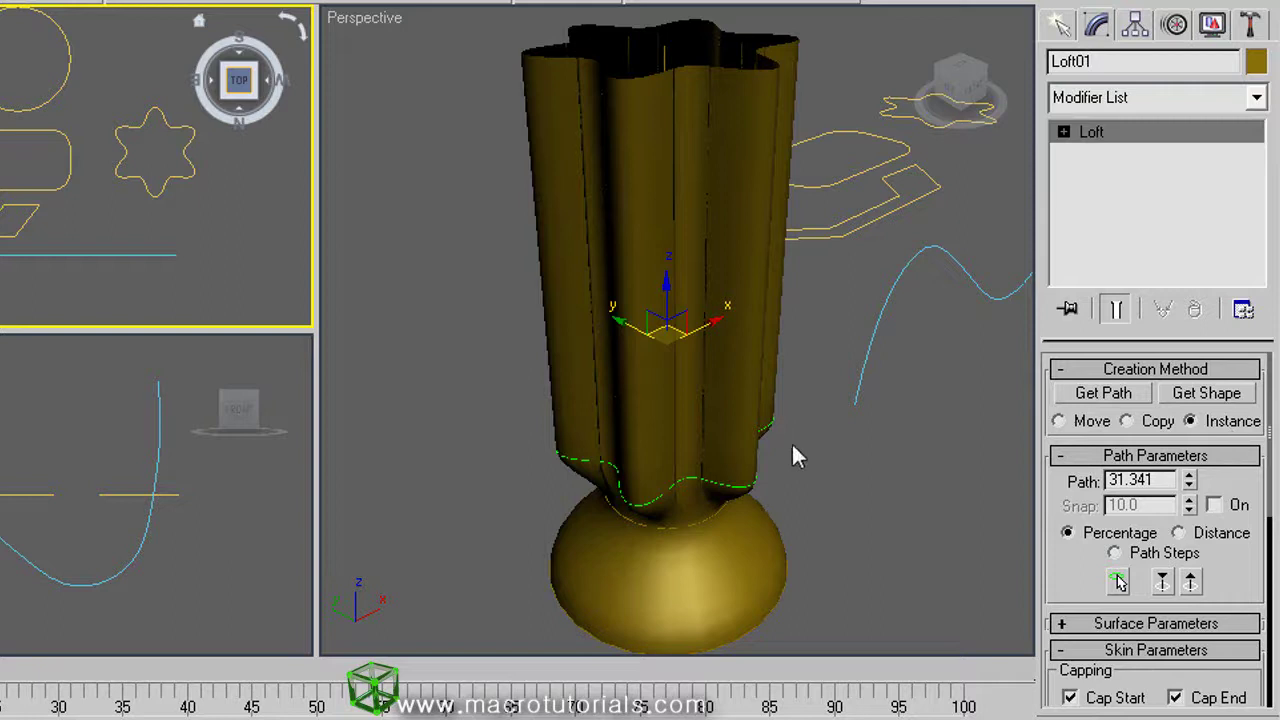
pyautogui.click(178, 158)
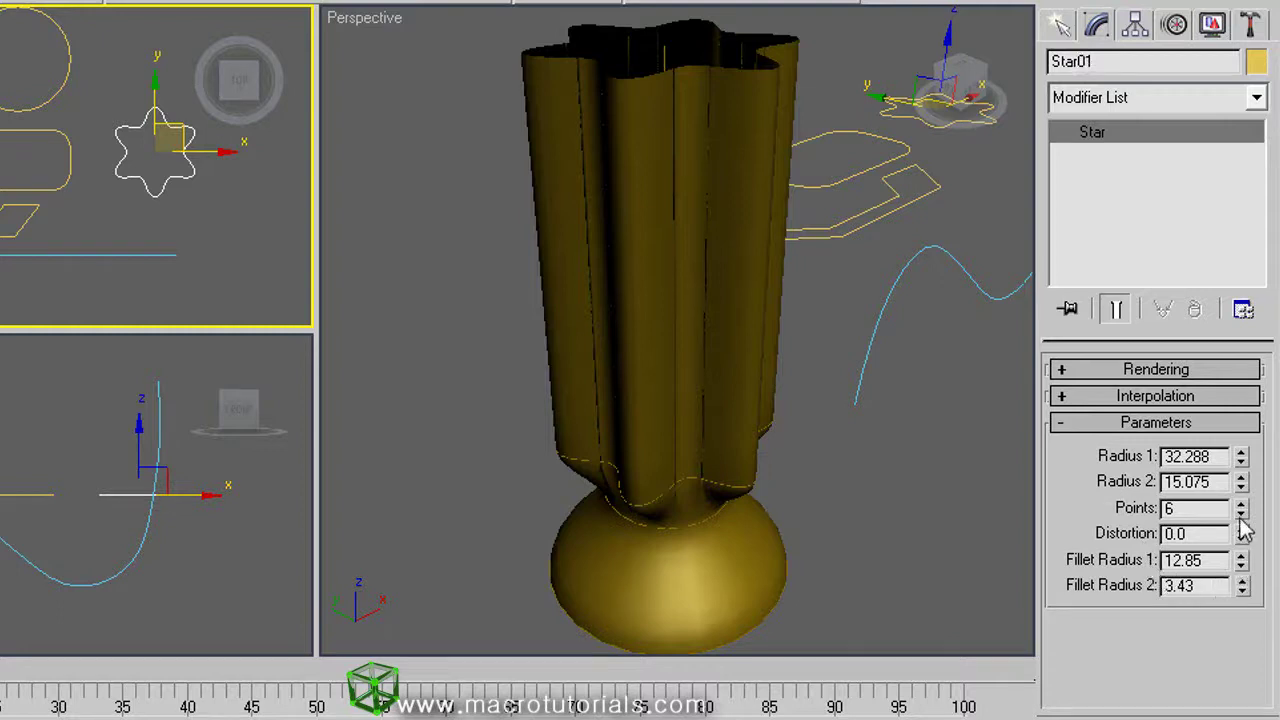
pyautogui.moveTo(1242, 508)
pyautogui.mouseDown()
pyautogui.moveTo(1220, 451)
pyautogui.moveTo(1223, 537)
pyautogui.moveTo(1210, 478)
pyautogui.moveTo(1226, 466)
pyautogui.moveTo(1236, 508)
pyautogui.mouseUp()
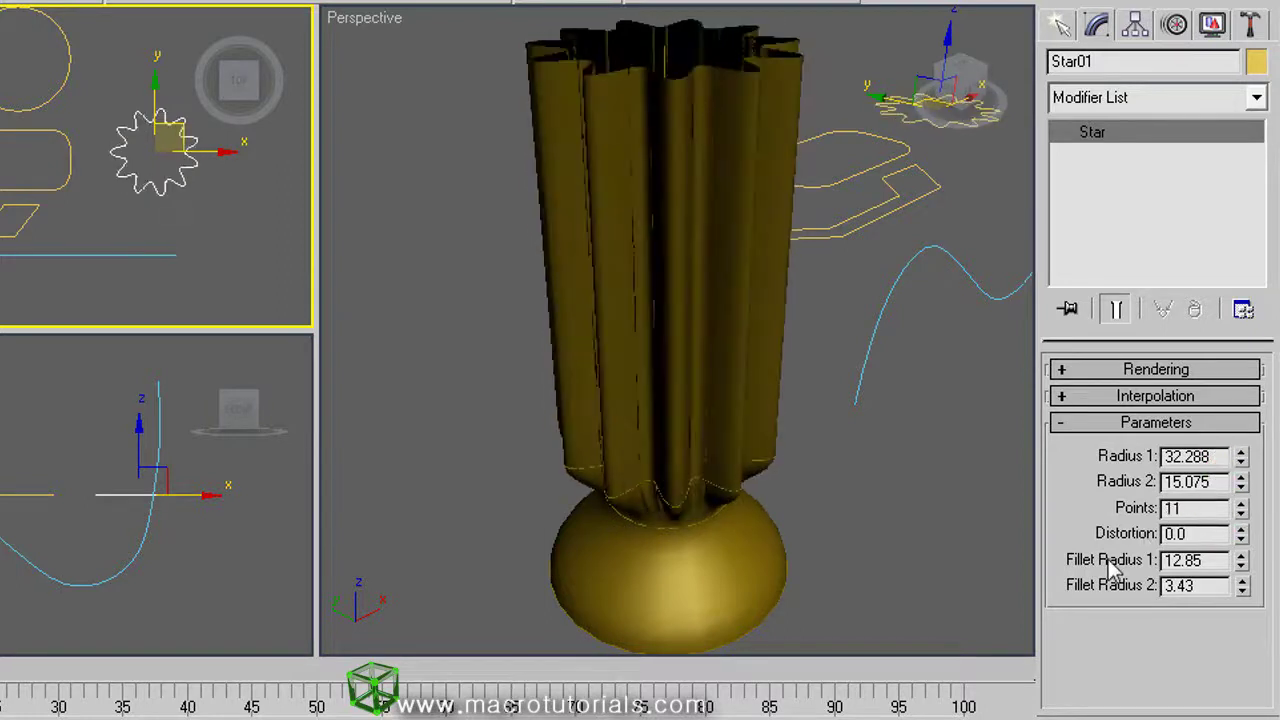
# Add the star at 76.786 percent and the small circle at 88.303 percent of the loft's path, with see-through display on
pyautogui.click(727, 320)
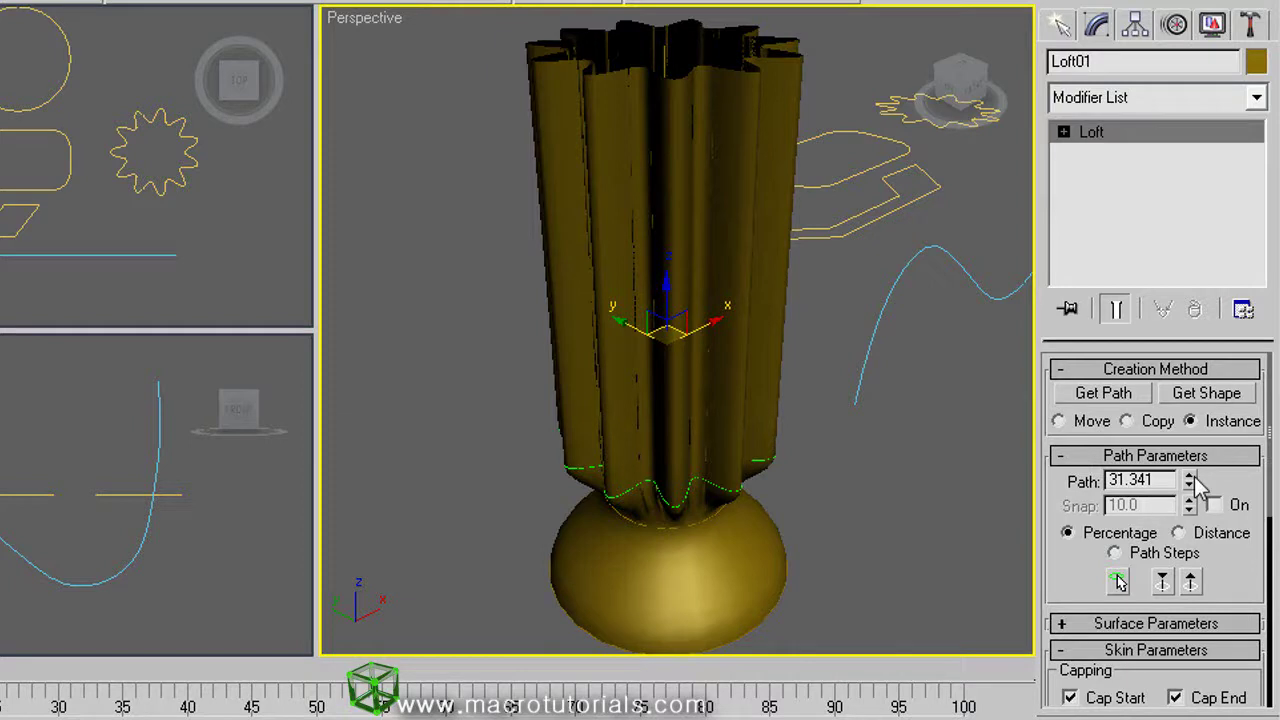
pyautogui.hotkey('alt', 'x')
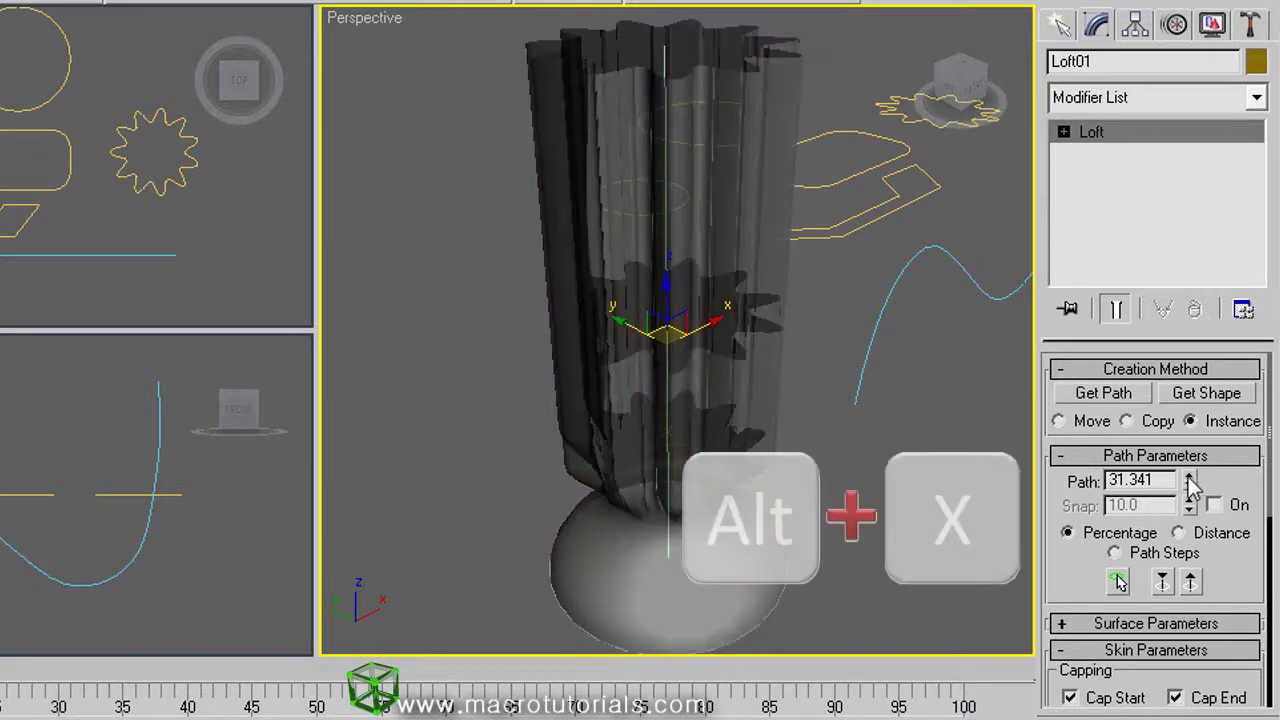
pyautogui.moveTo(1190, 484); pyautogui.dragTo(1148, 294)
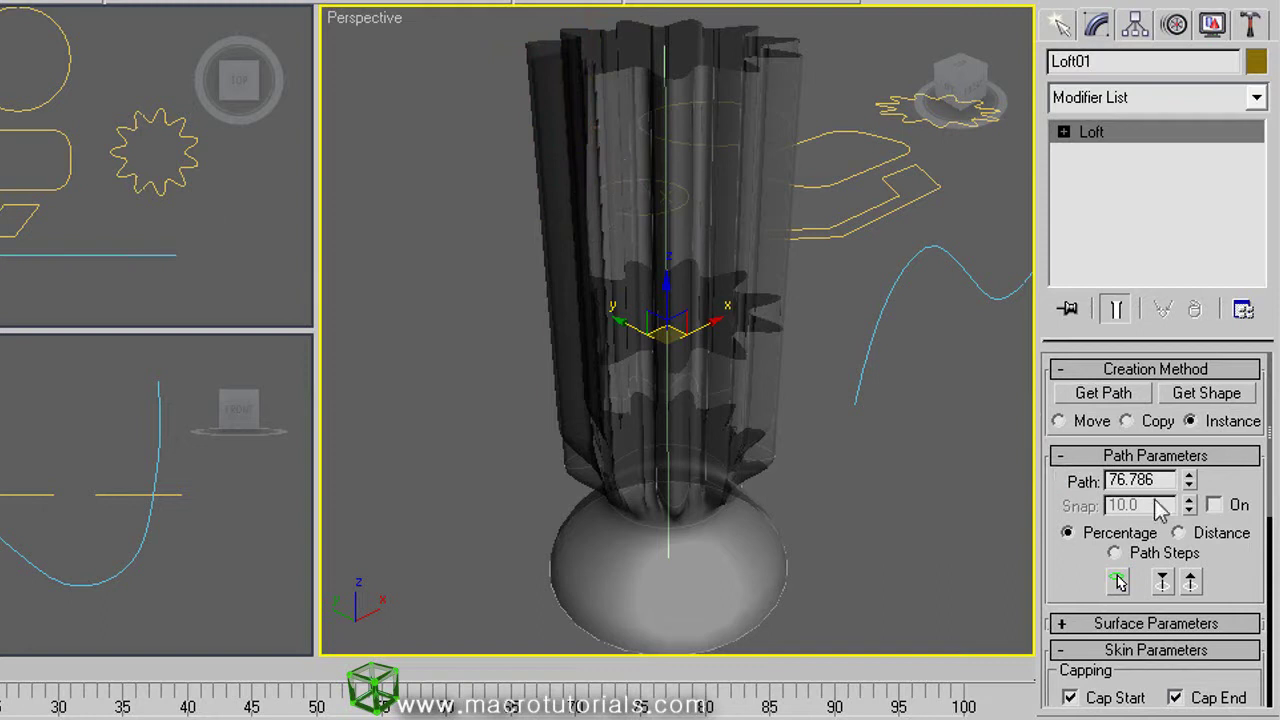
pyautogui.click(1199, 395)
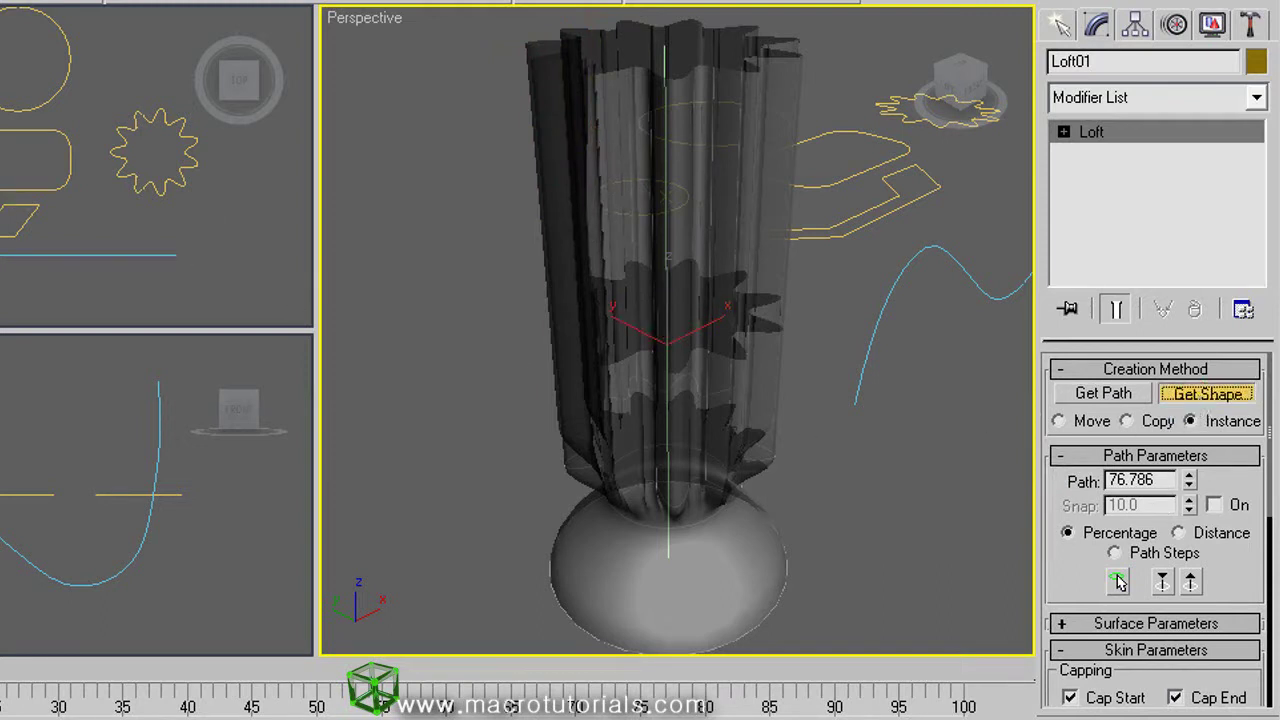
pyautogui.click(129, 123)
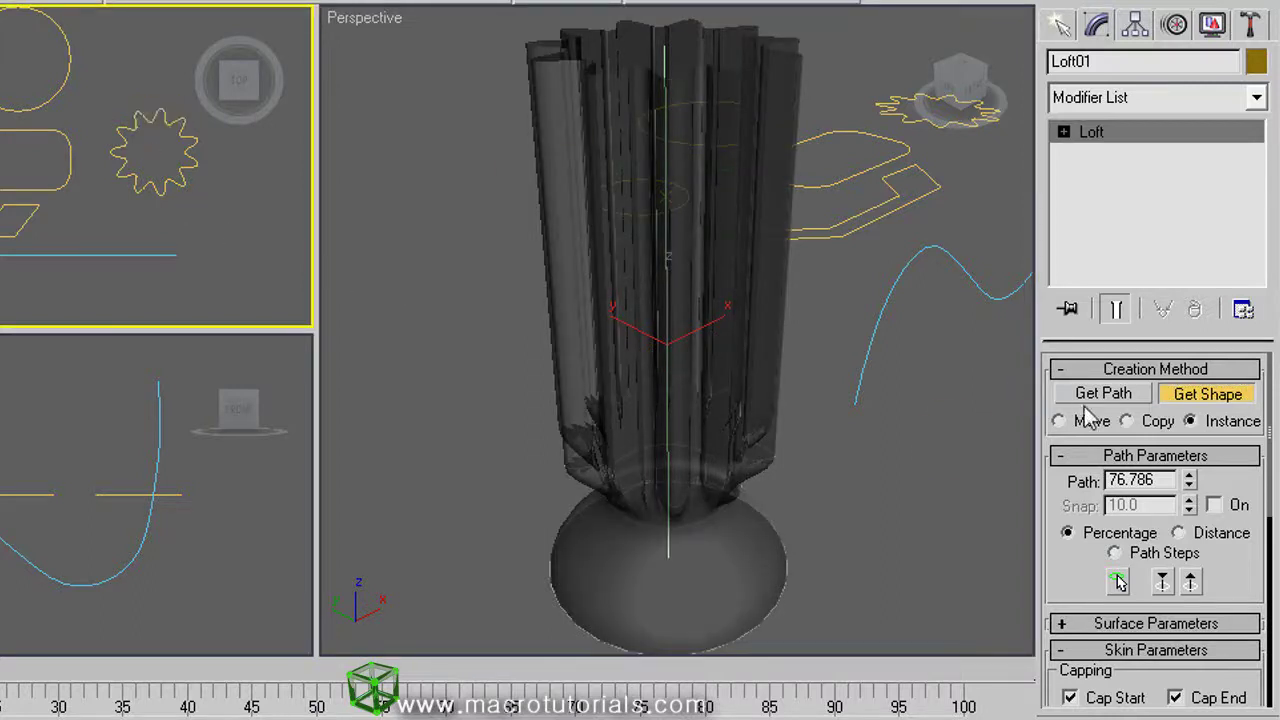
pyautogui.moveTo(1190, 481); pyautogui.dragTo(1196, 466)
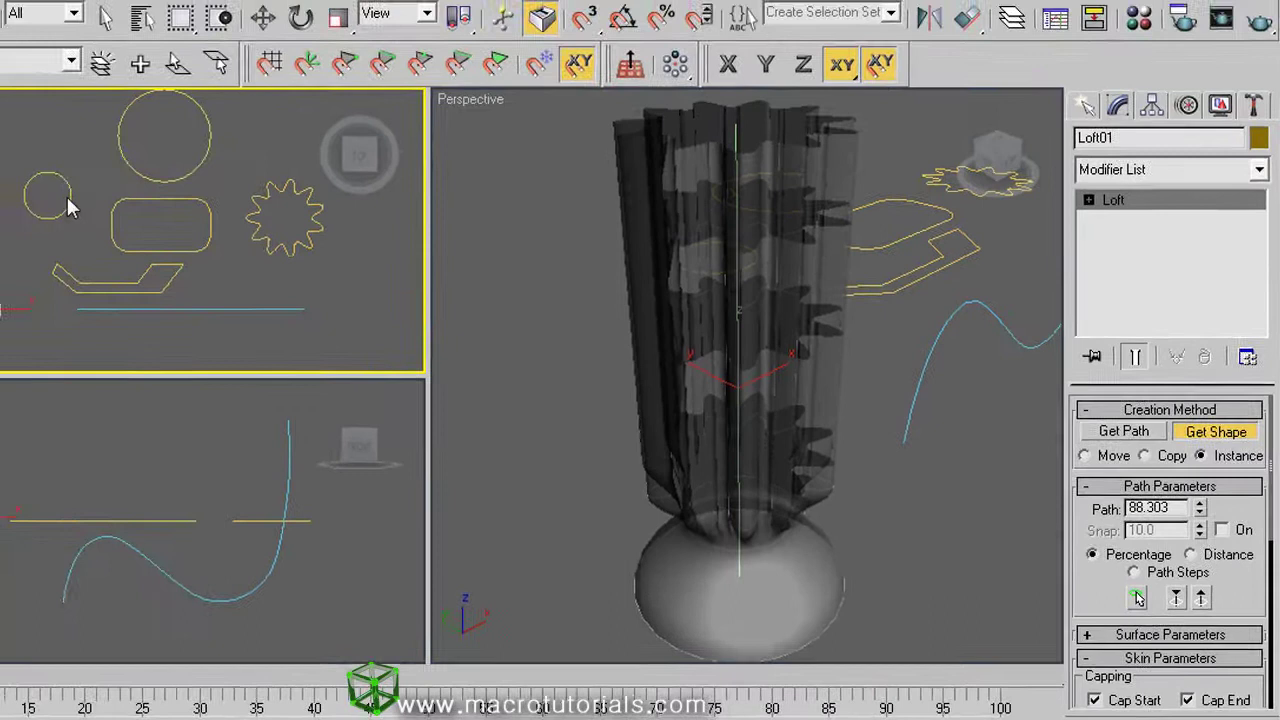
pyautogui.click(62, 196)
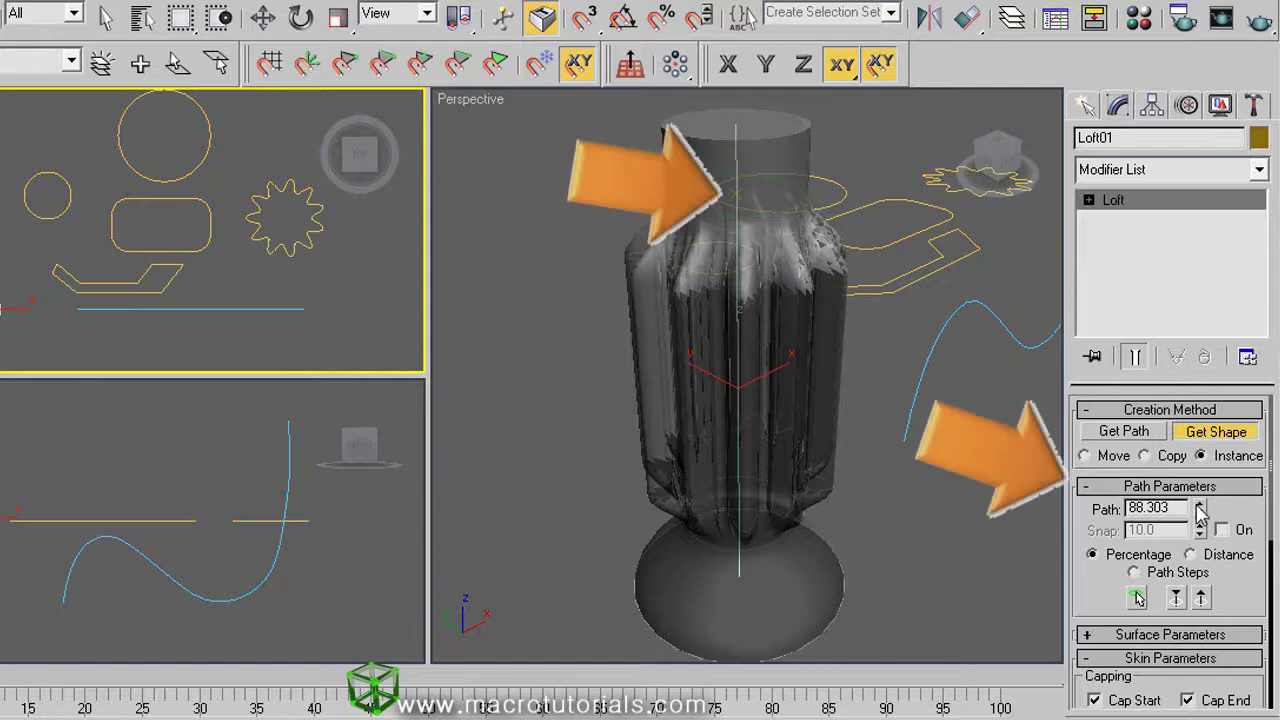
# Add the large circle as a cross-section at 100 percent of the loft's path and turn off see-through display
pyautogui.moveTo(1197, 510); pyautogui.dragTo(1197, 448)
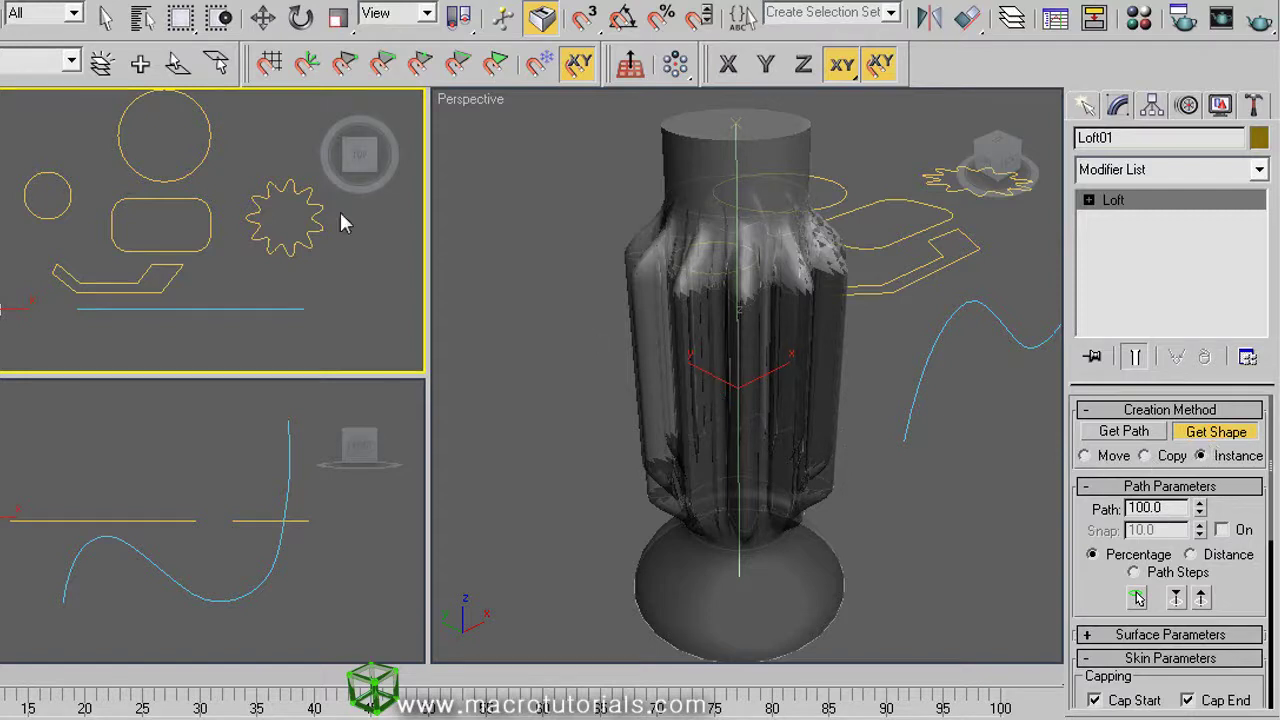
pyautogui.click(212, 155)
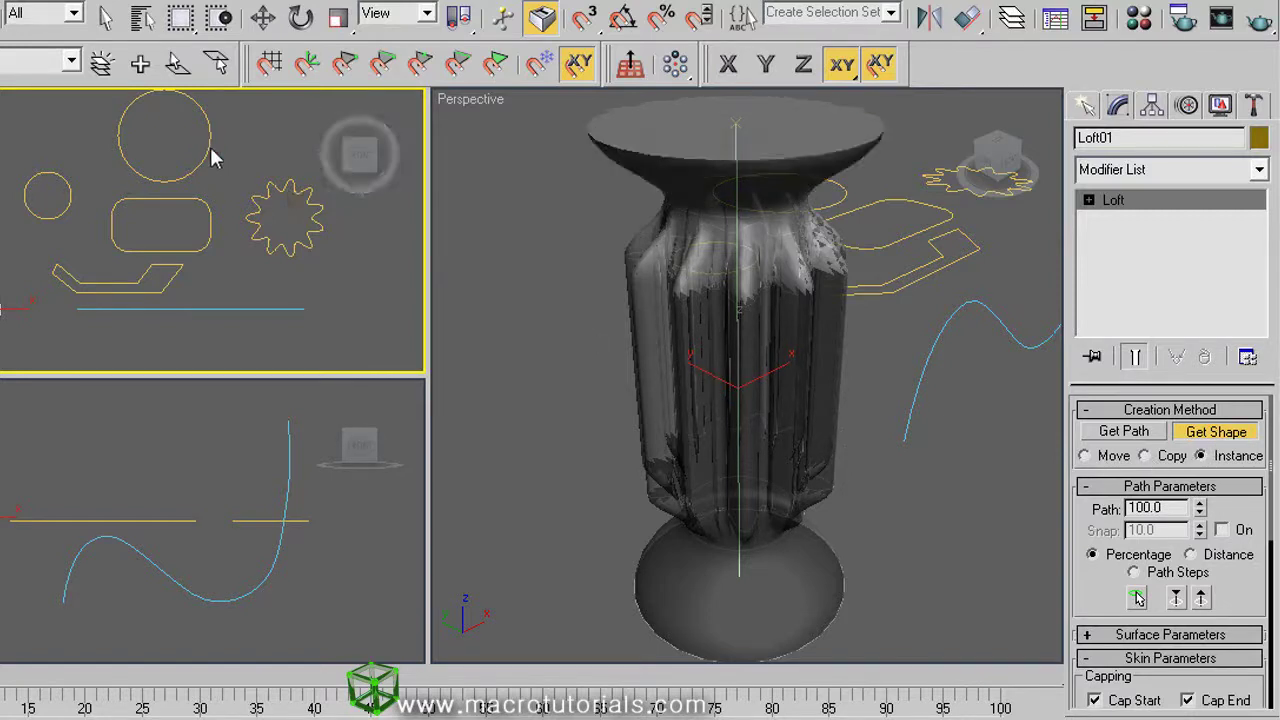
pyautogui.hotkey('alt', 'x')
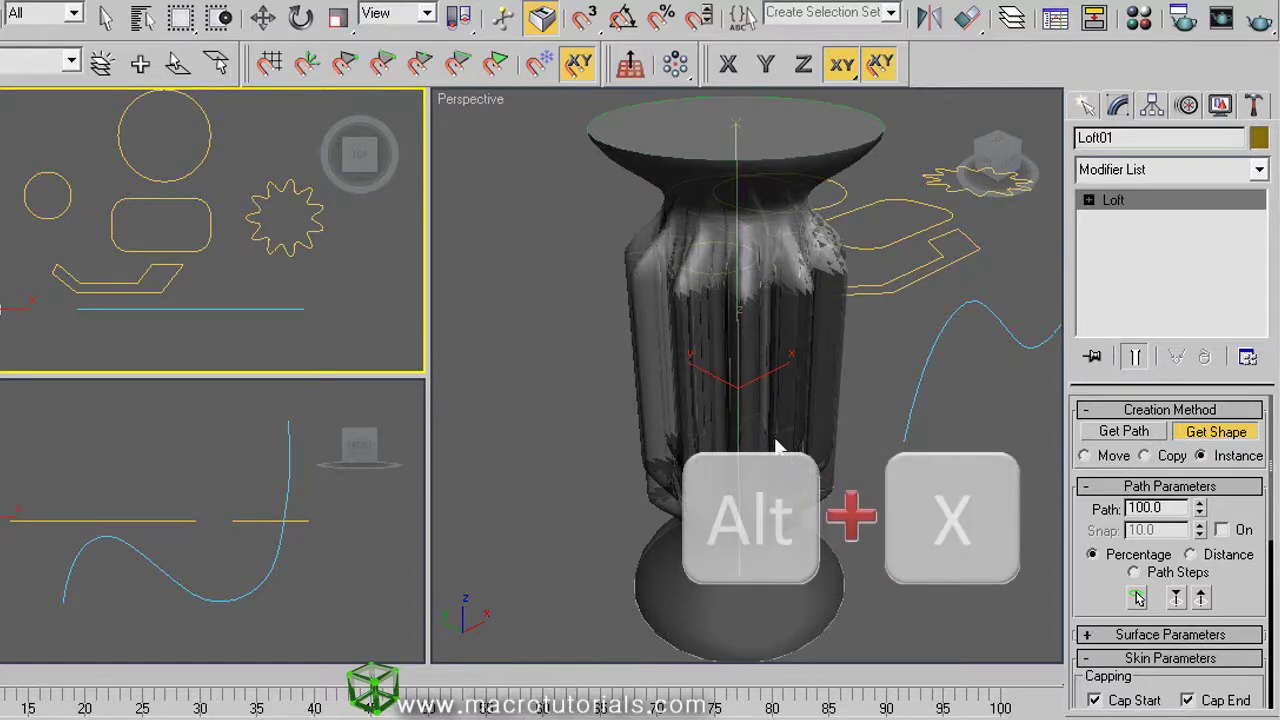
pyautogui.hotkey('ctrl', 'r')
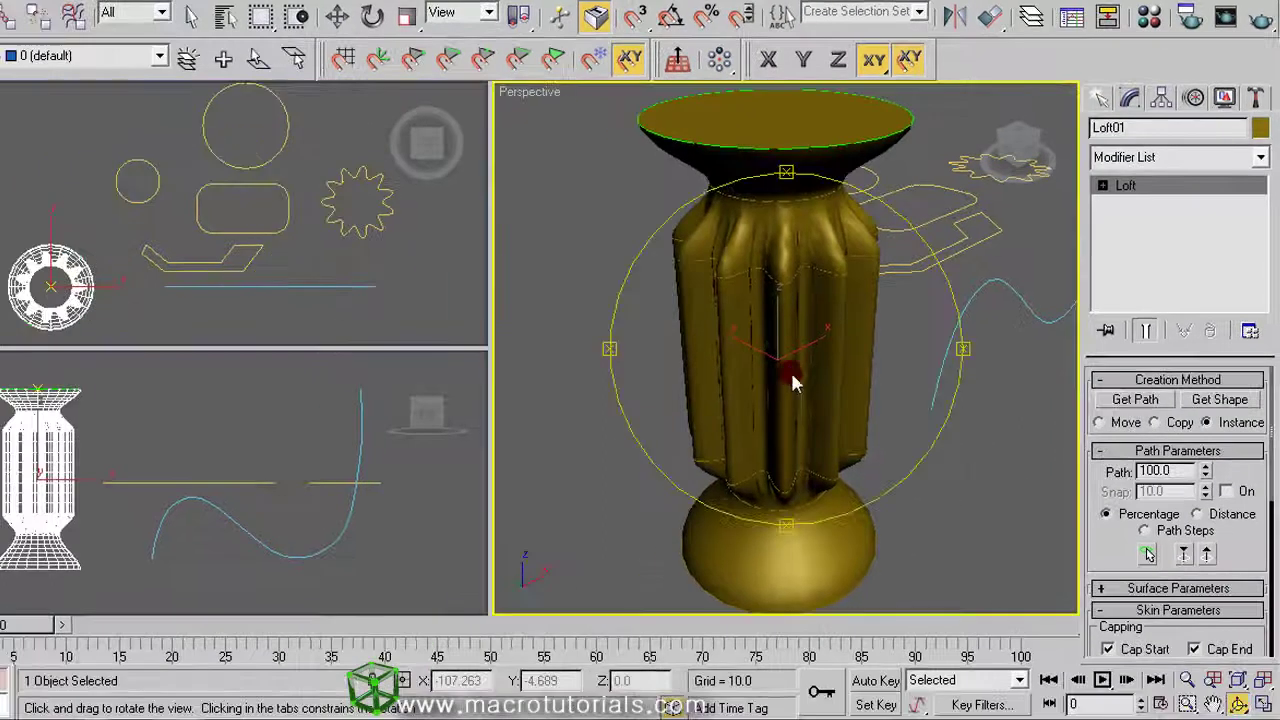
pyautogui.moveTo(790, 380)
pyautogui.mouseDown()
pyautogui.moveTo(885, 232)
pyautogui.moveTo(820, 360)
pyautogui.moveTo(906, 377)
pyautogui.moveTo(757, 418)
pyautogui.mouseUp()
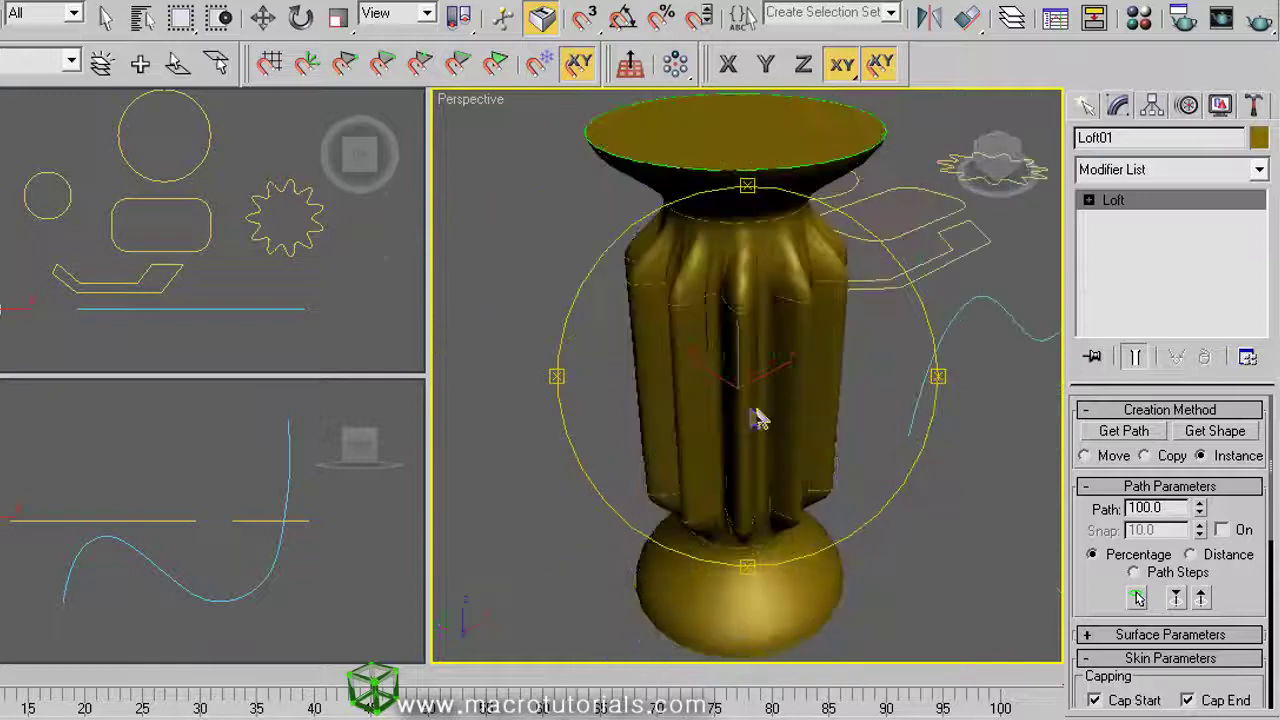
pyautogui.press('w')
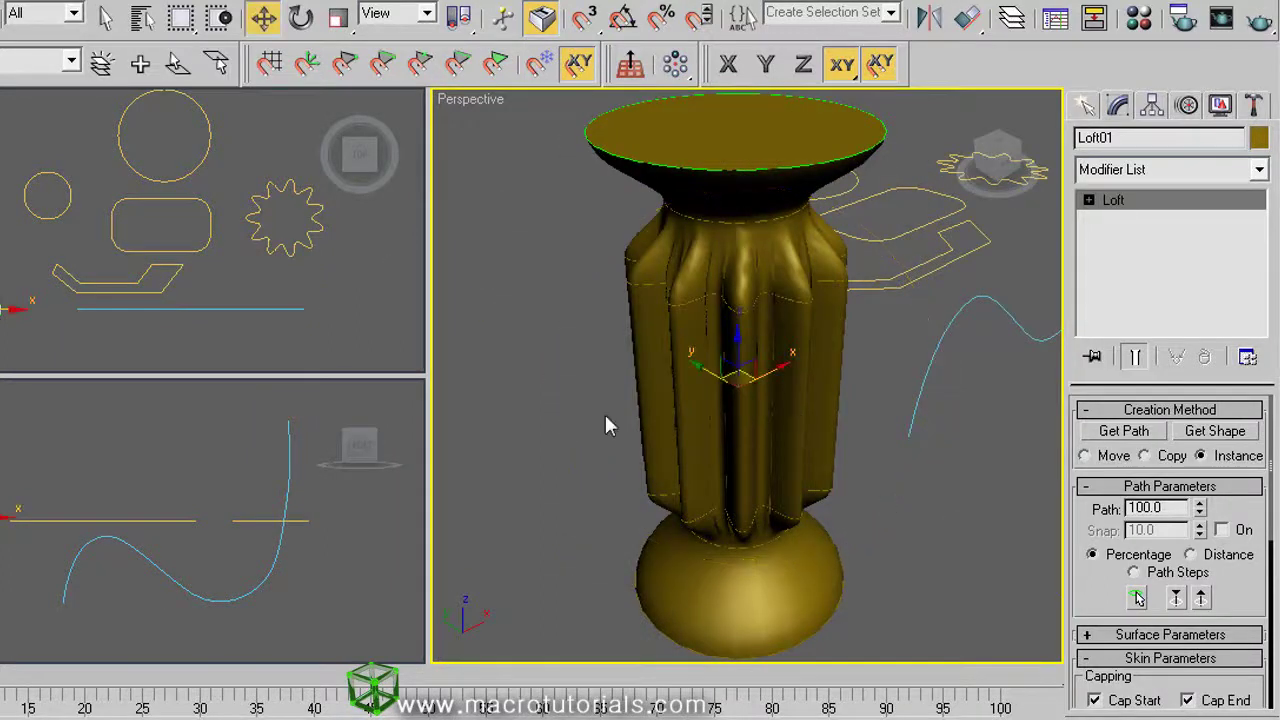
# Reduce the original star's Radius 1 to about 16 and Radius 2 to about 10, and adjust its fillet radii
pyautogui.click(300, 235)
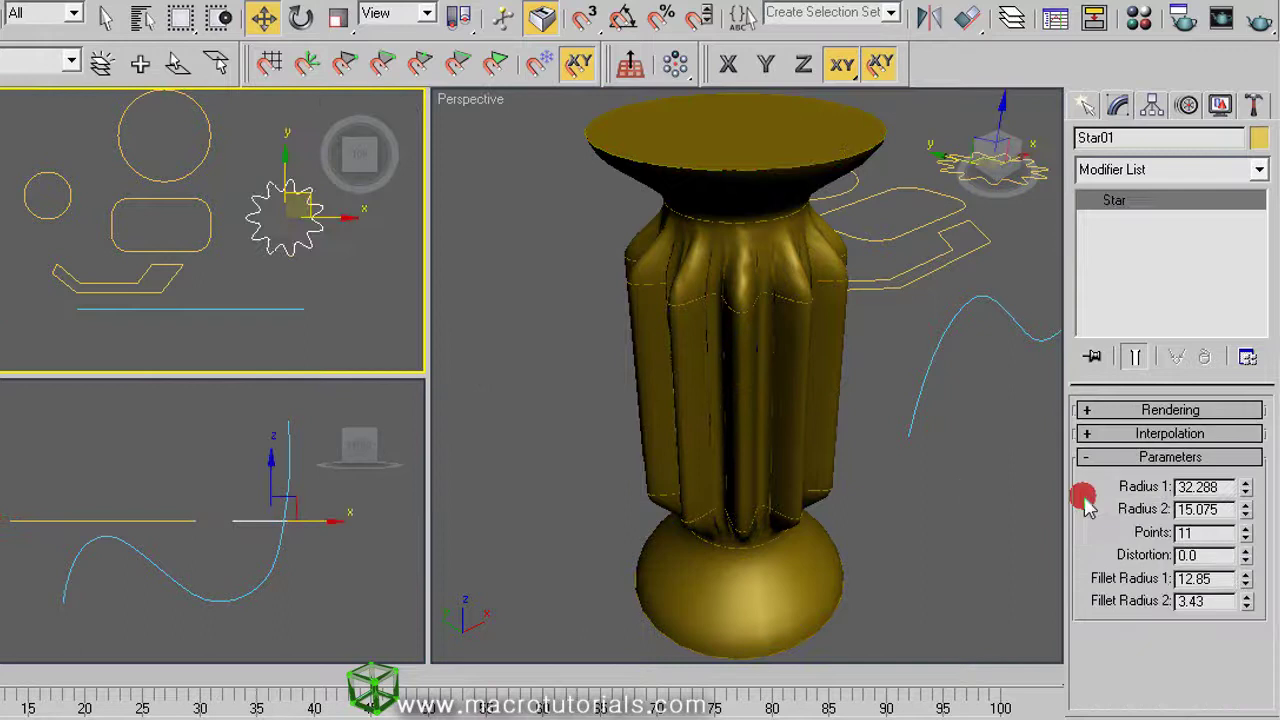
pyautogui.moveTo(1245, 487); pyautogui.dragTo(1246, 650)
pyautogui.click(1247, 559)
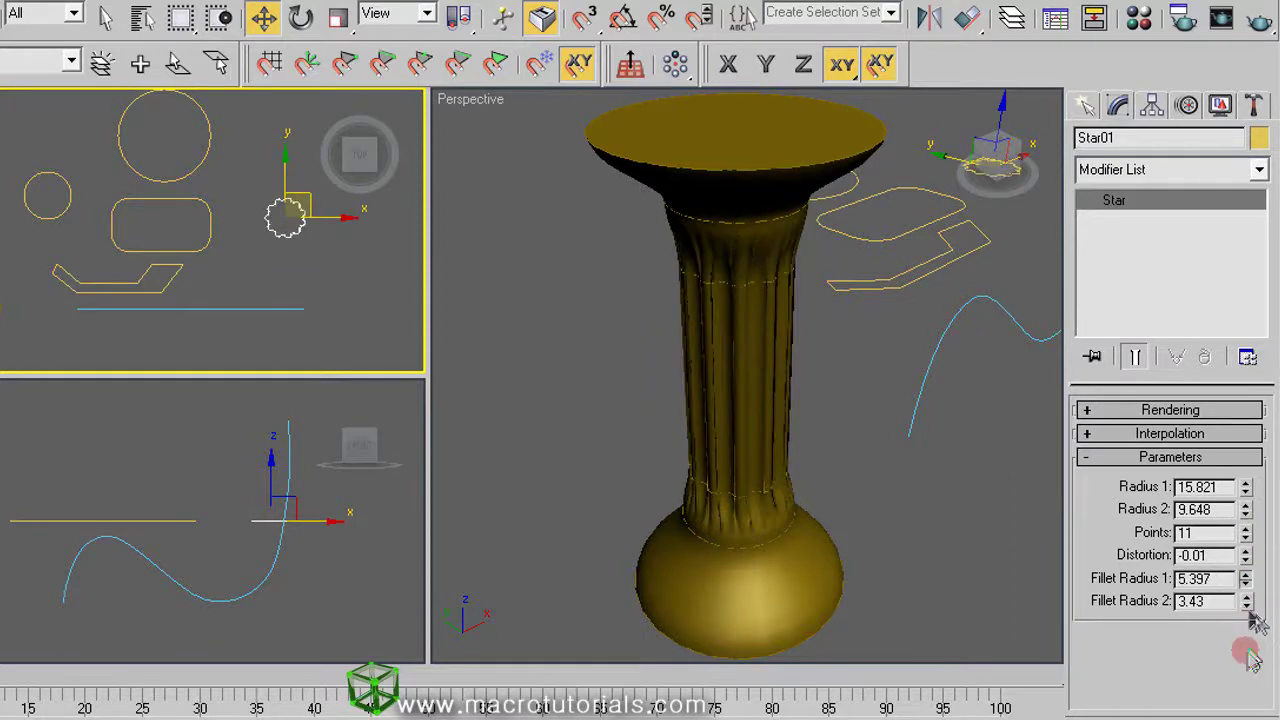
pyautogui.moveTo(1247, 605); pyautogui.dragTo(1250, 630)
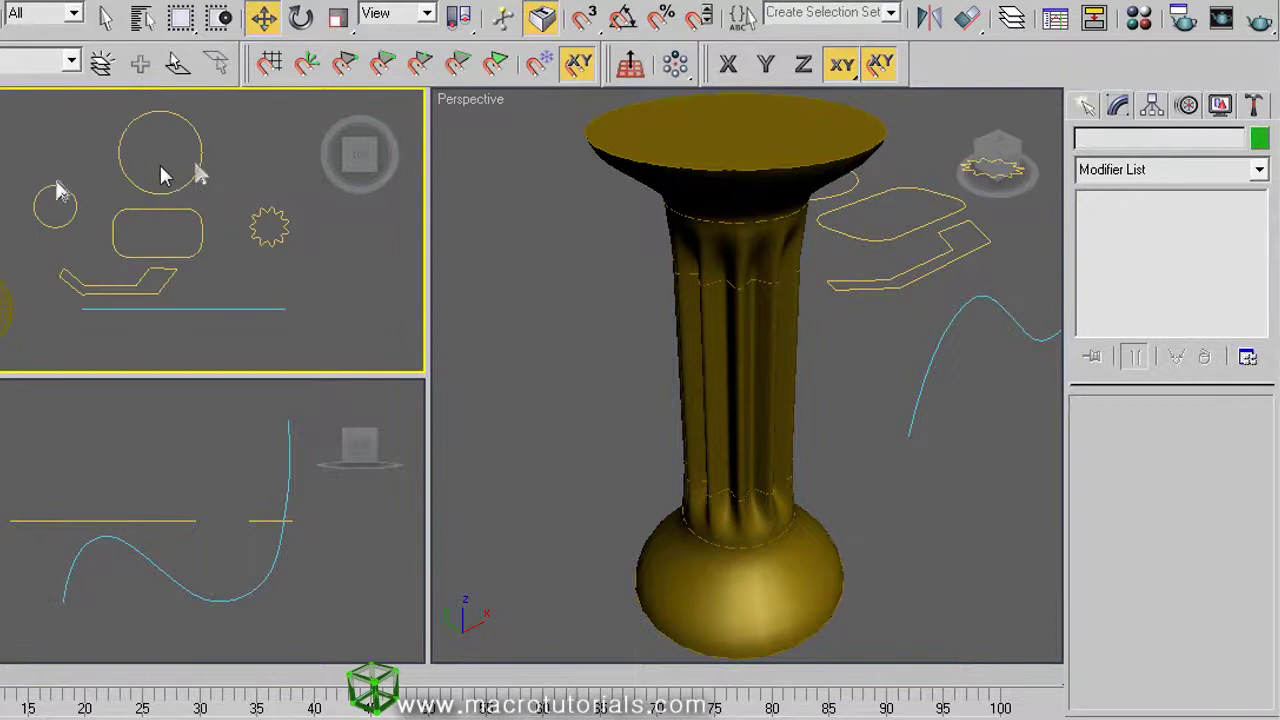
# Adjust the small circle's radius and shrink the large circle to narrow the column's base and top
pyautogui.click(56, 187)
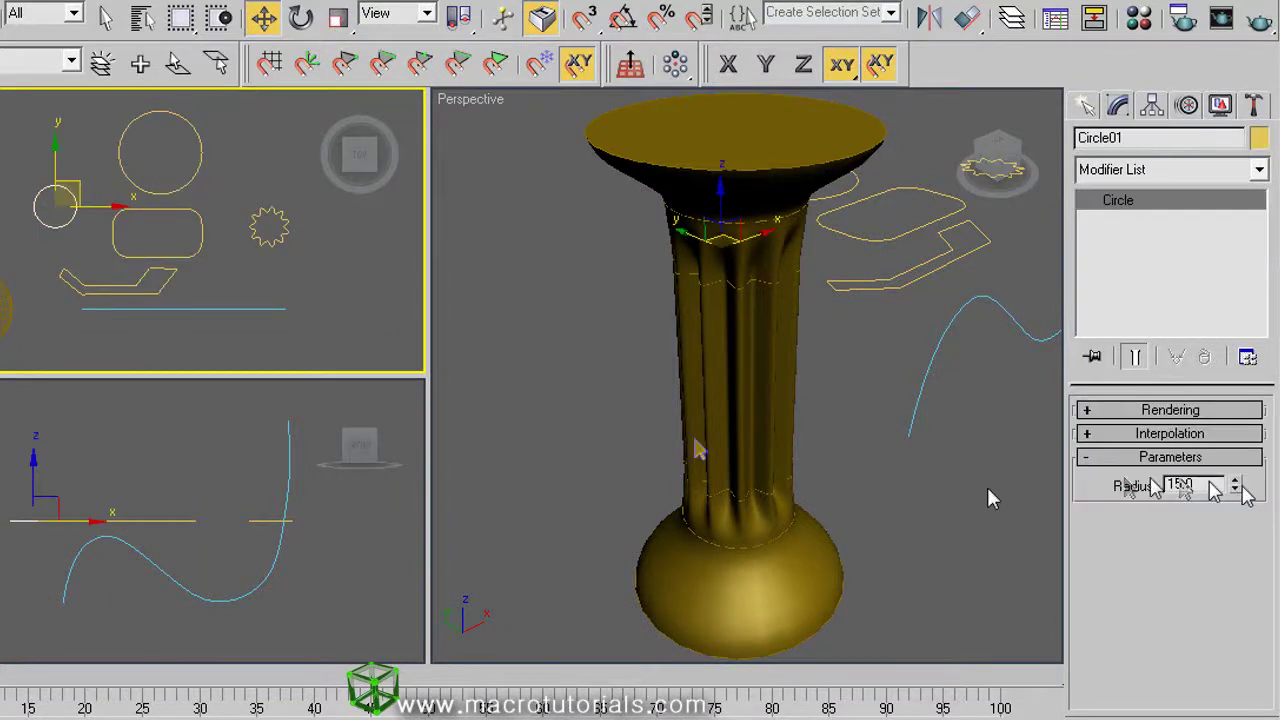
pyautogui.moveTo(1234, 485); pyautogui.dragTo(1234, 490)
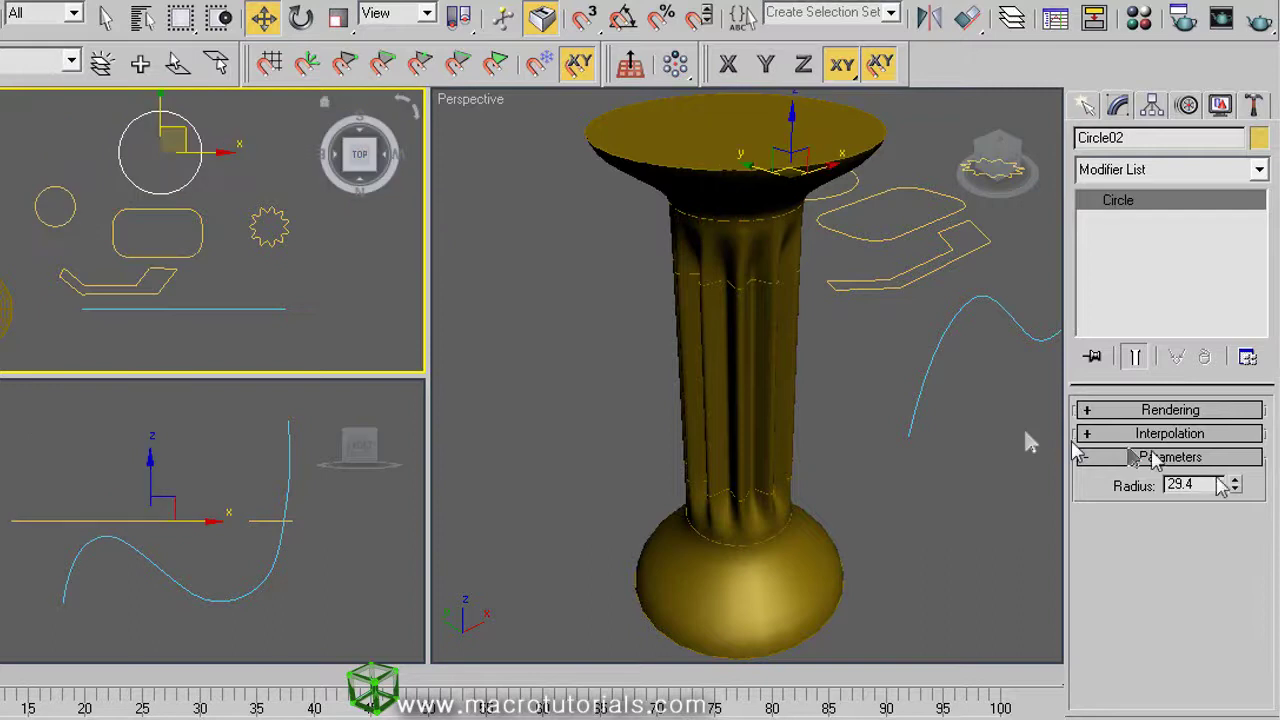
pyautogui.moveTo(1236, 485); pyautogui.dragTo(1222, 525)
pyautogui.click(946, 482)
pyautogui.press('q')
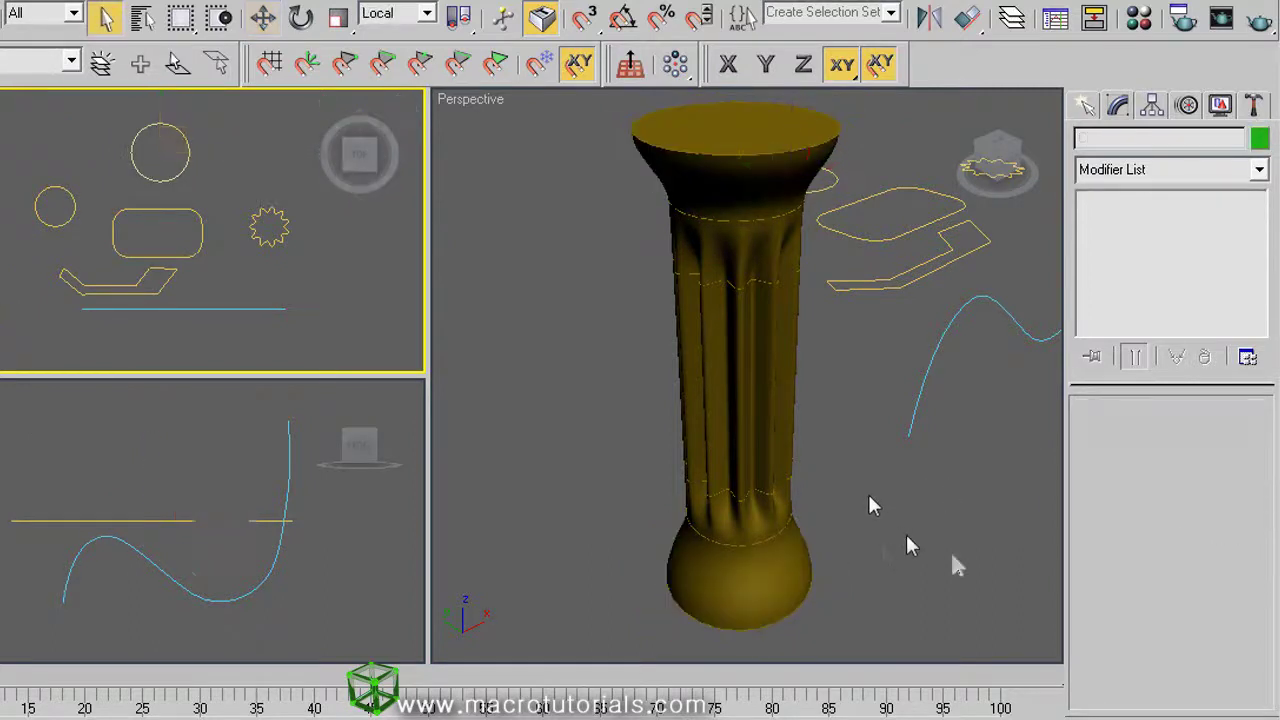
# Replace the loft's path with the curved S-shaped spline and inspect the bent column in the Perspective viewport
pyautogui.click(766, 378)
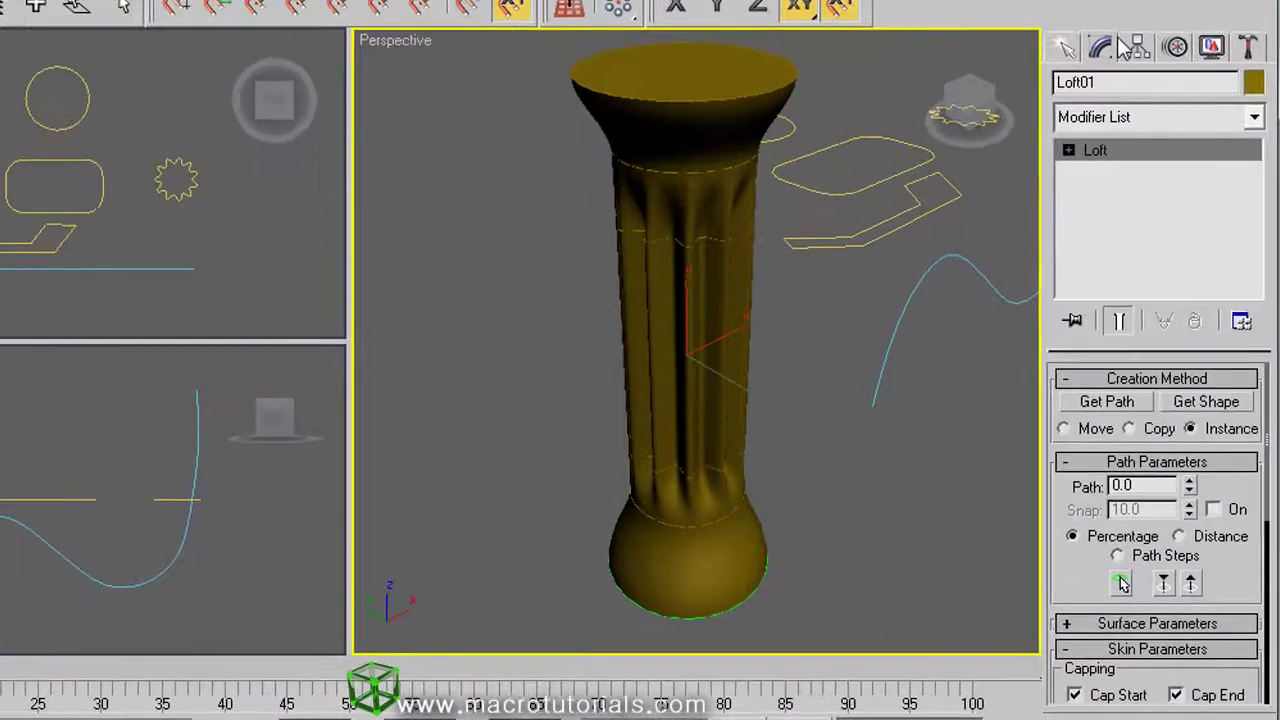
pyautogui.click(1102, 391)
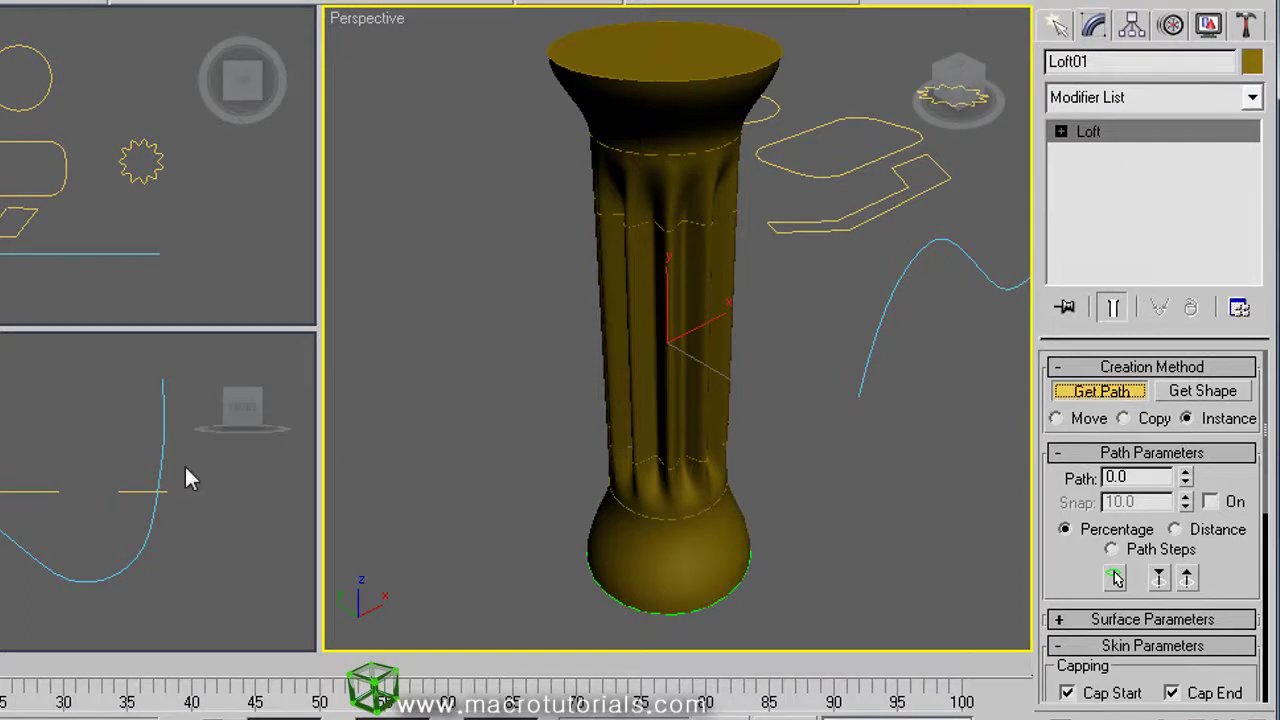
pyautogui.click(162, 479)
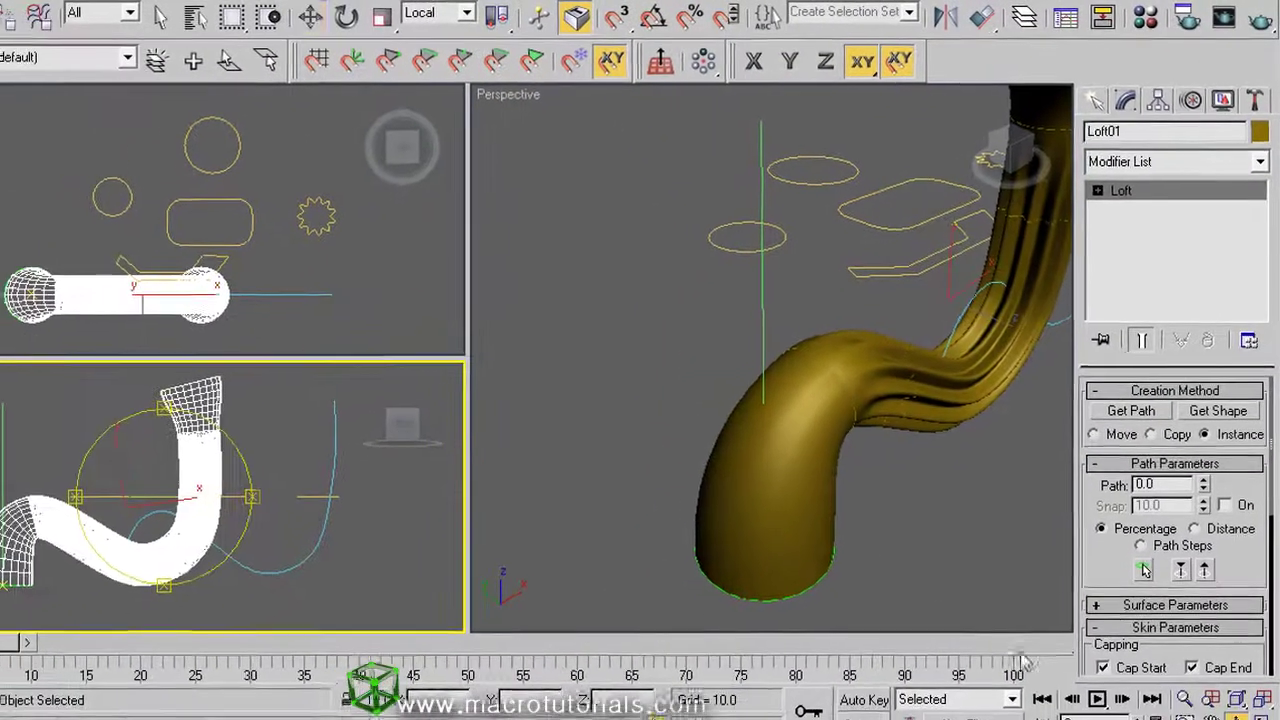
pyautogui.moveTo(982, 467); pyautogui.dragTo(836, 350)
pyautogui.press('w')
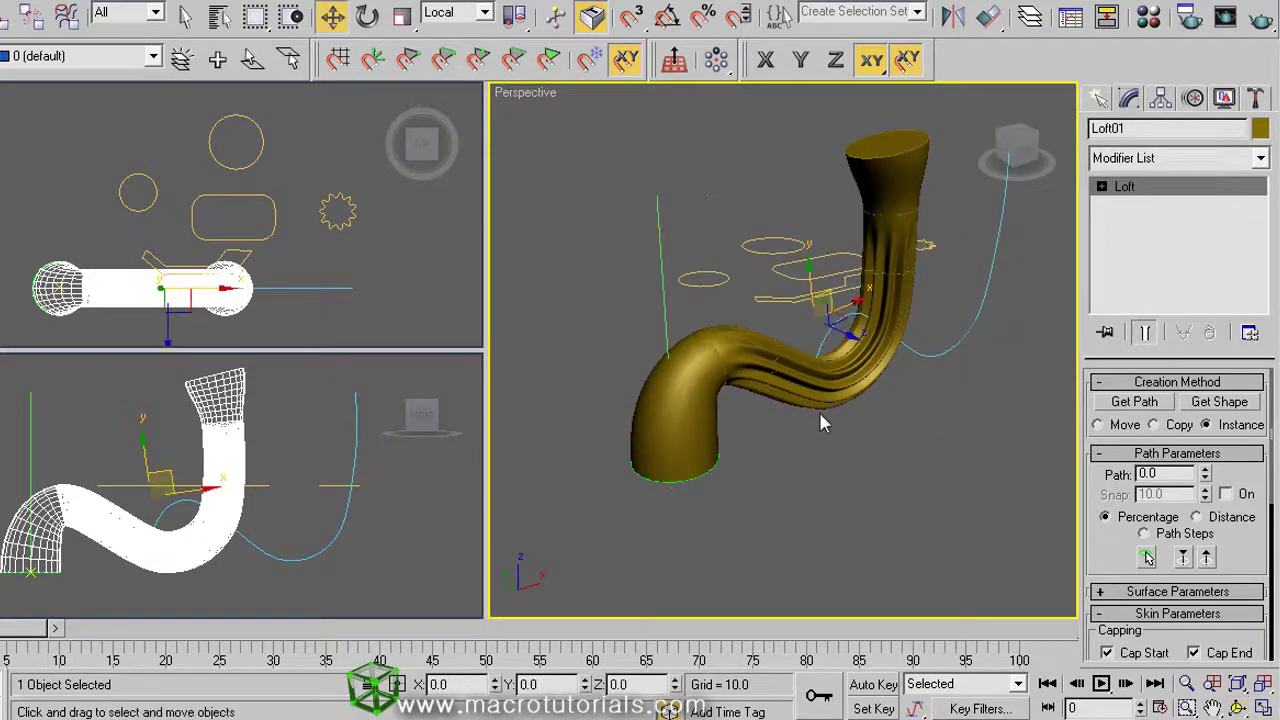
# Set the straight vertical line as the loft's path again
pyautogui.click(1136, 401)
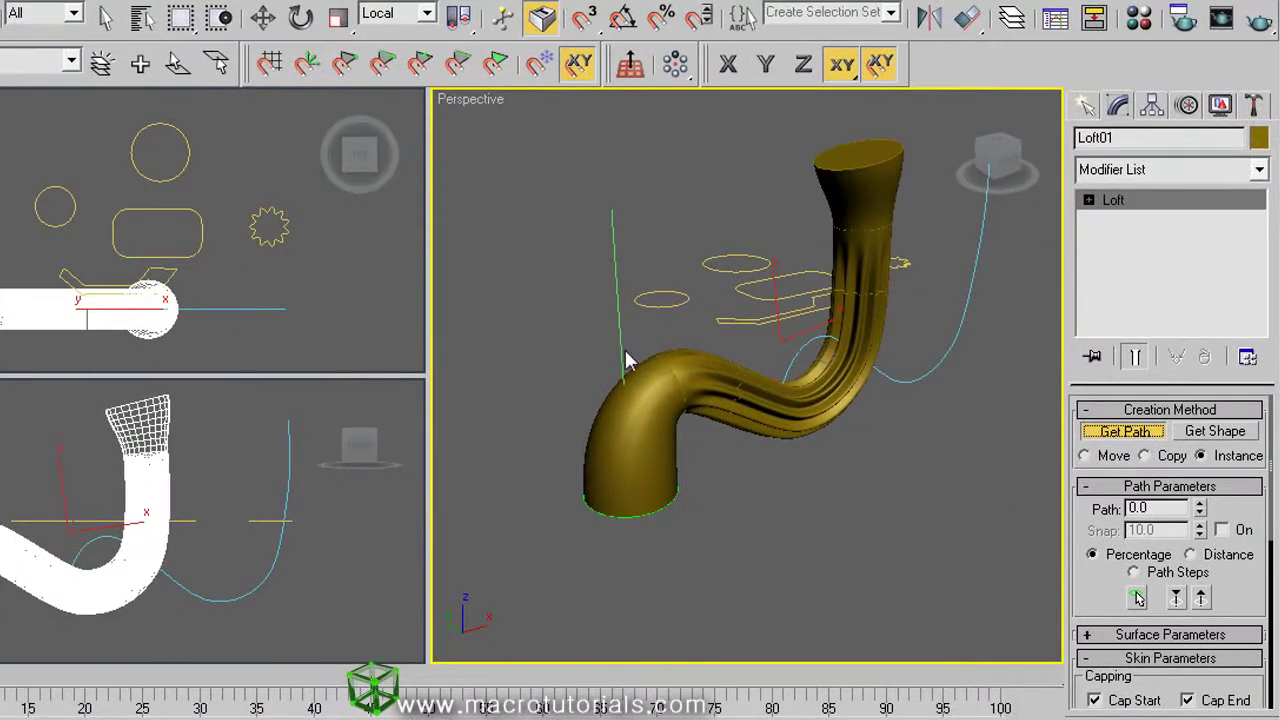
pyautogui.click(617, 343)
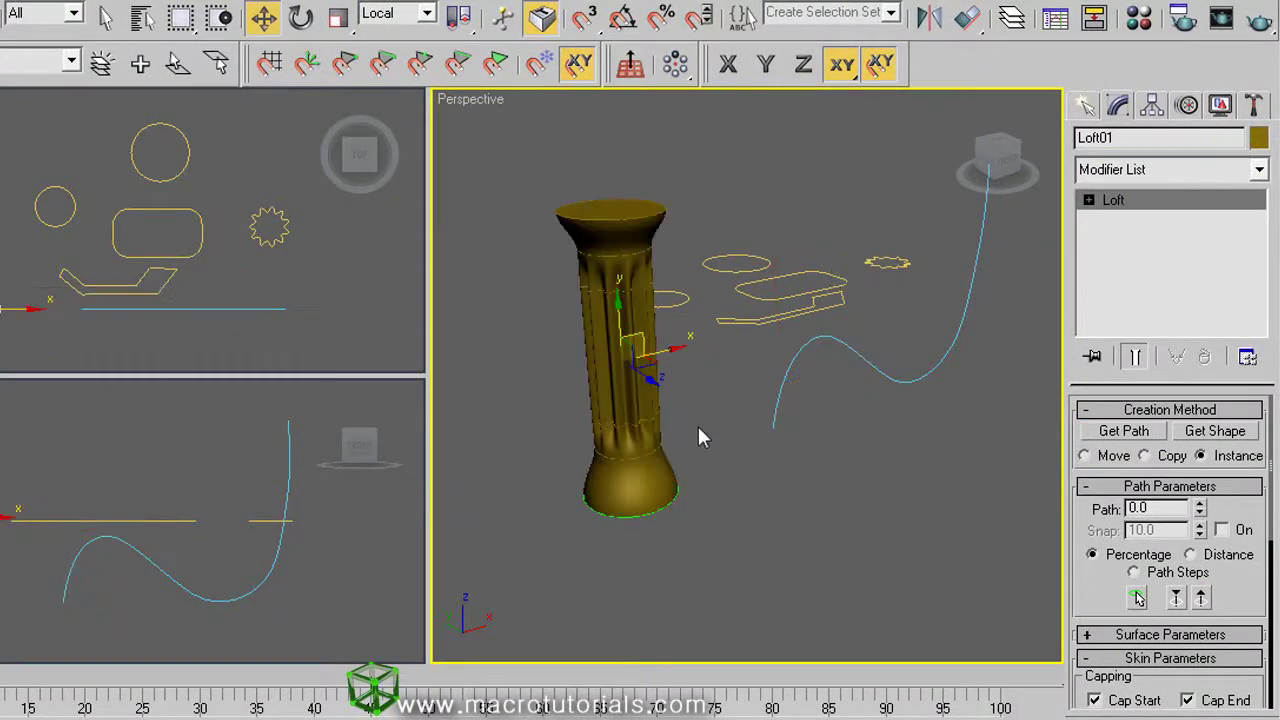
pyautogui.scroll(5, 813, 428)
pyautogui.scroll(-2, 942, 343)
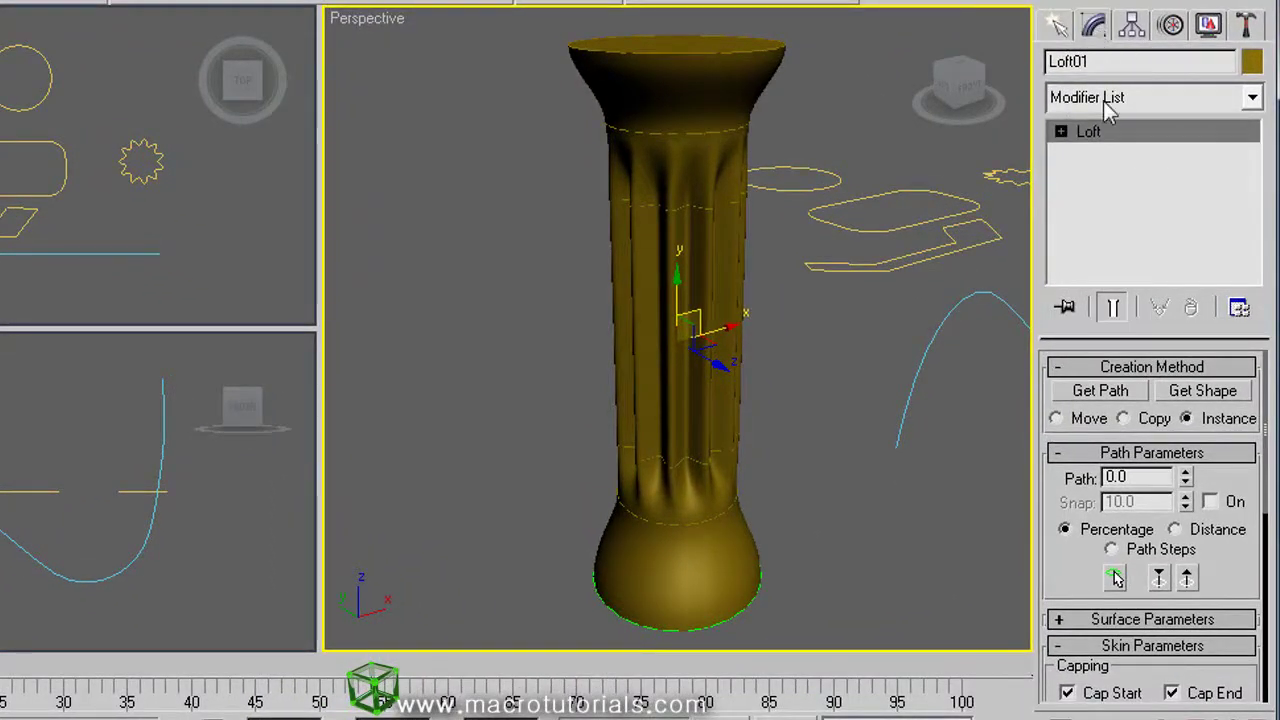
# Enter the loft's Shape sub-object level and try moving the star cross-section at path level 76.786
pyautogui.click(1061, 132)
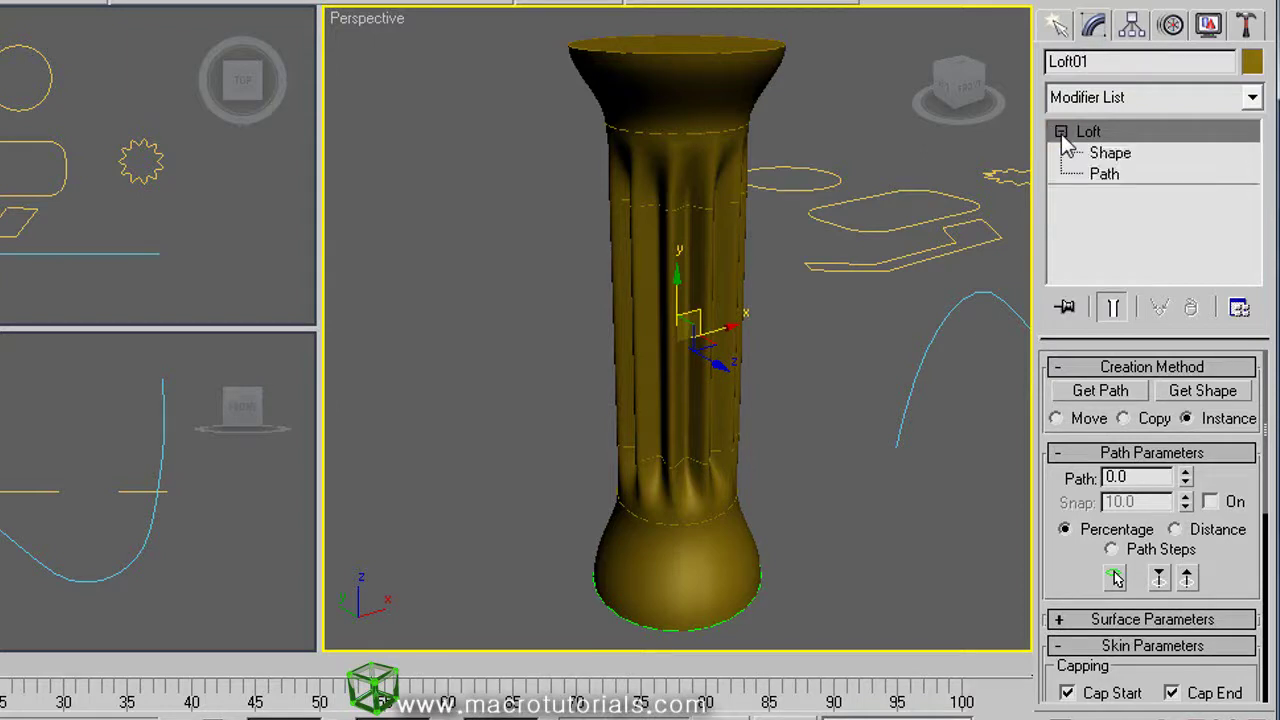
pyautogui.click(1114, 158)
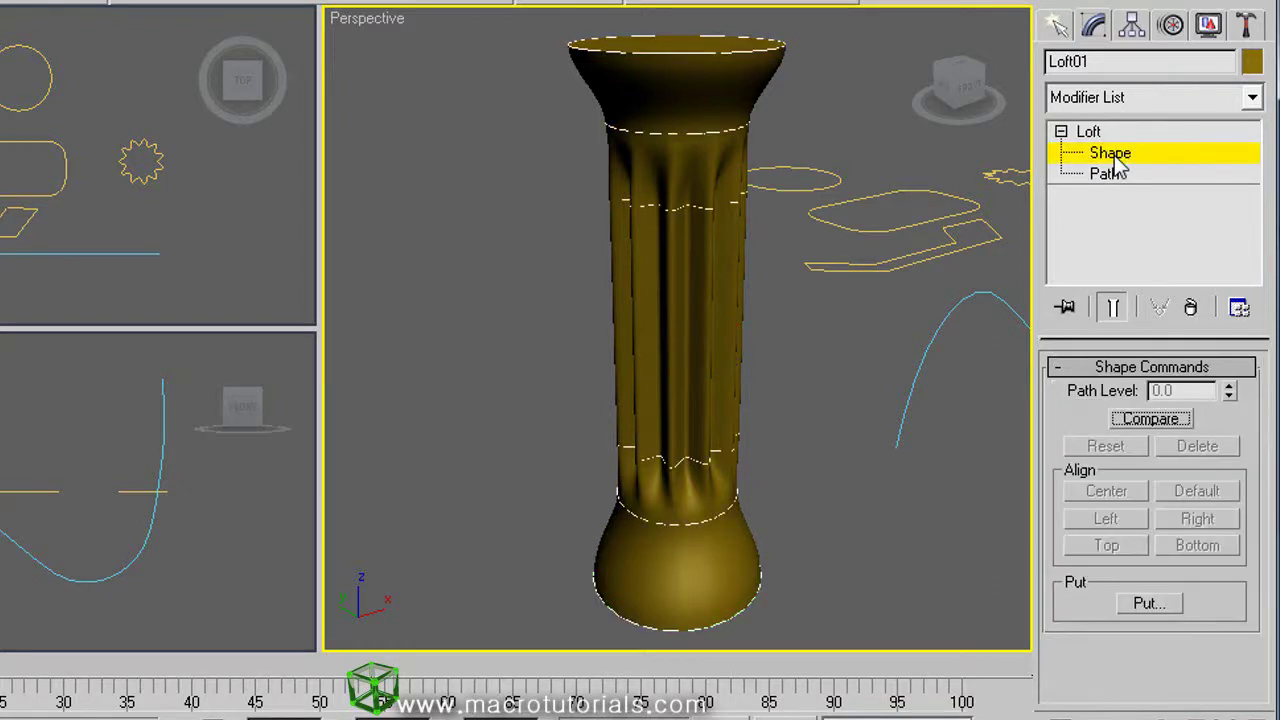
pyautogui.click(698, 56)
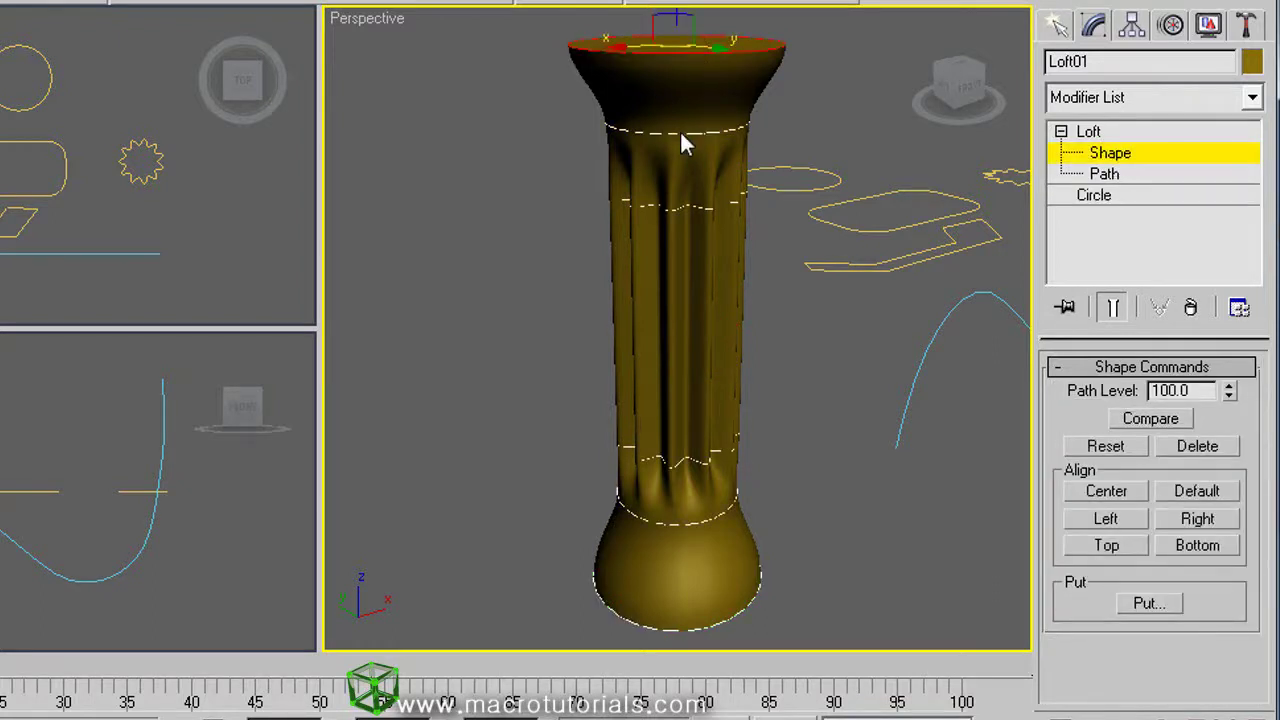
pyautogui.moveTo(681, 130); pyautogui.dragTo(681, 178)
pyautogui.click(686, 210)
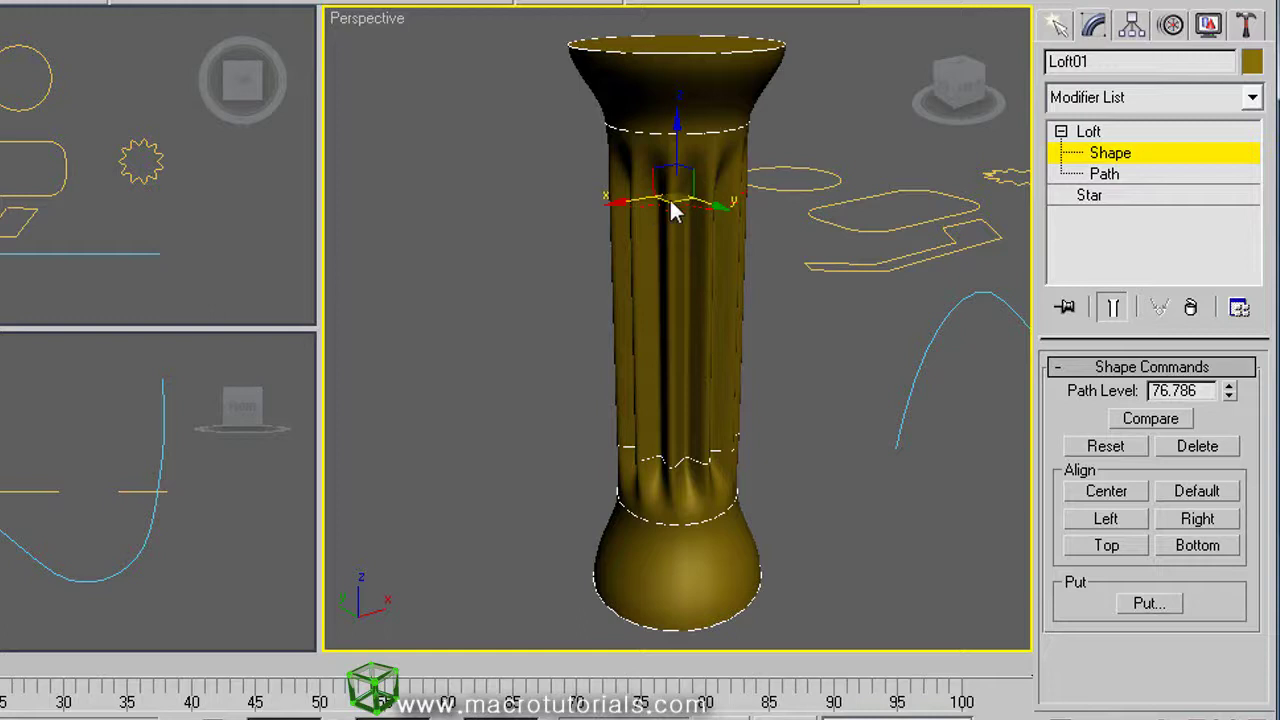
pyautogui.moveTo(672, 197)
pyautogui.mouseDown()
pyautogui.moveTo(646, 228)
pyautogui.moveTo(689, 199)
pyautogui.moveTo(677, 213)
pyautogui.moveTo(686, 194)
pyautogui.moveTo(668, 200)
pyautogui.moveTo(691, 200)
pyautogui.moveTo(674, 200)
pyautogui.mouseUp()
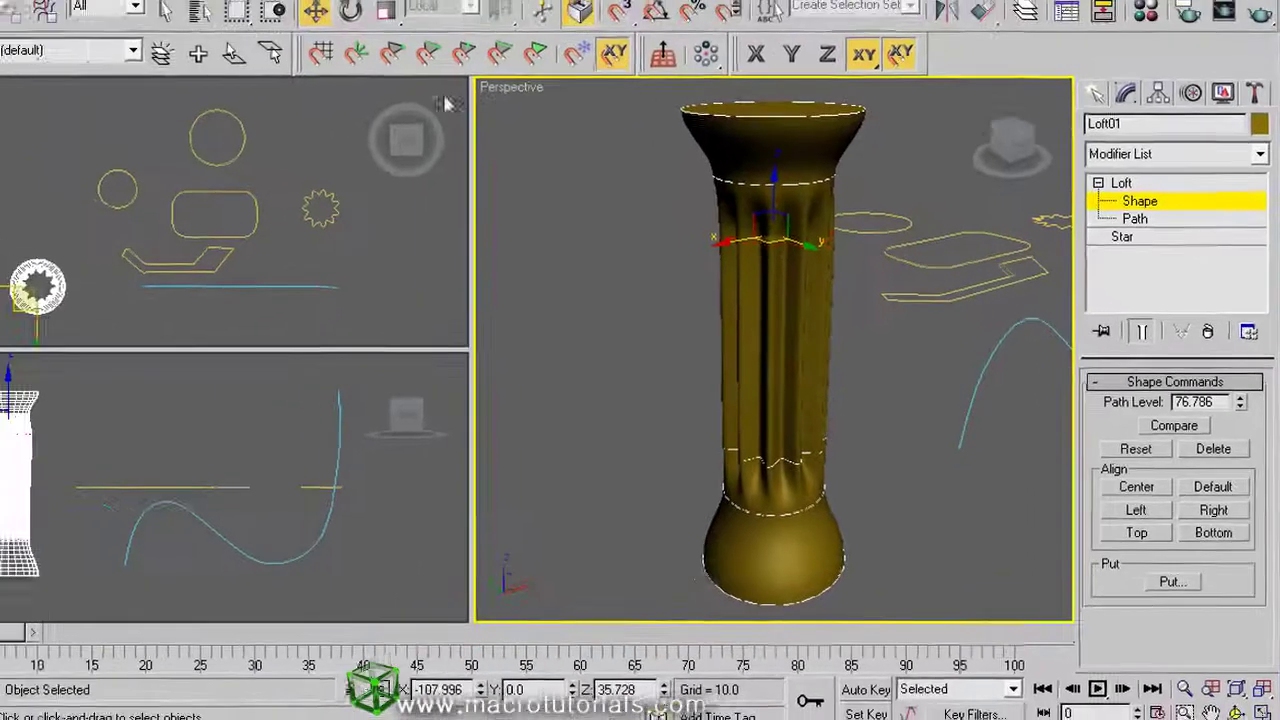
# Try rotating the upper star cross-section about -13 degrees around its Z axis and scaling it to twist the column
pyautogui.press('e')
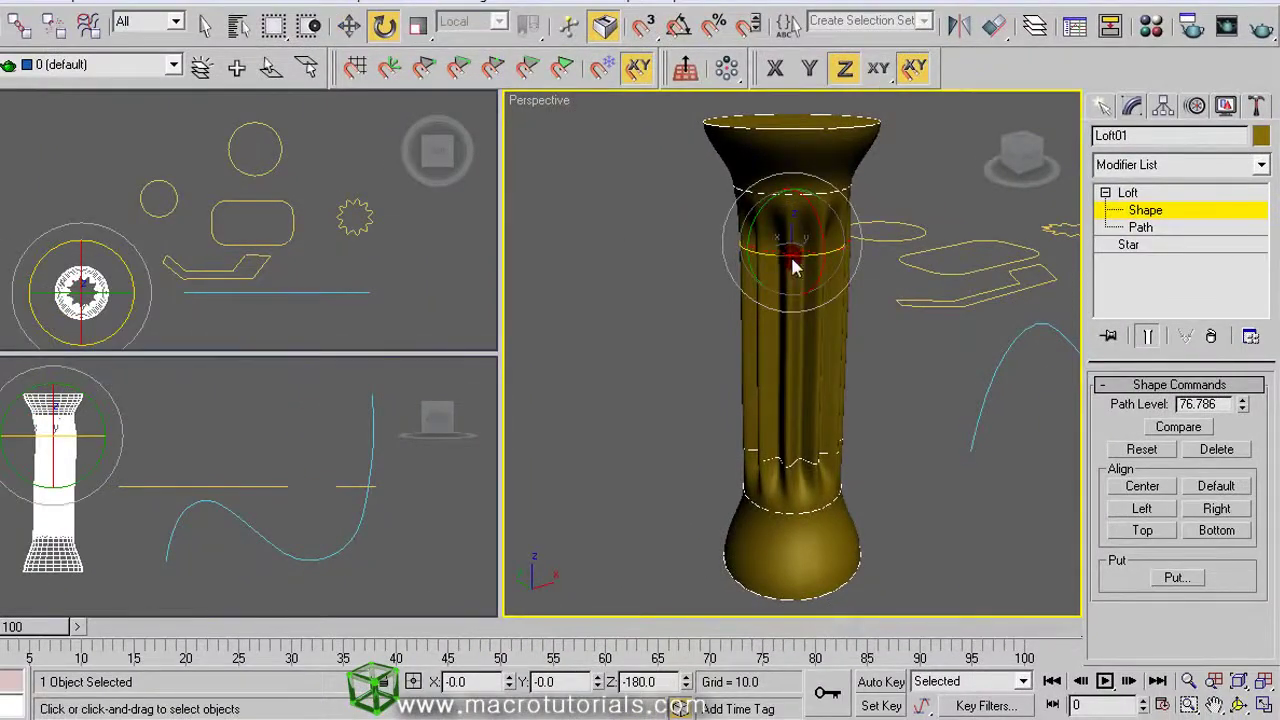
pyautogui.moveTo(792, 265); pyautogui.dragTo(755, 270)
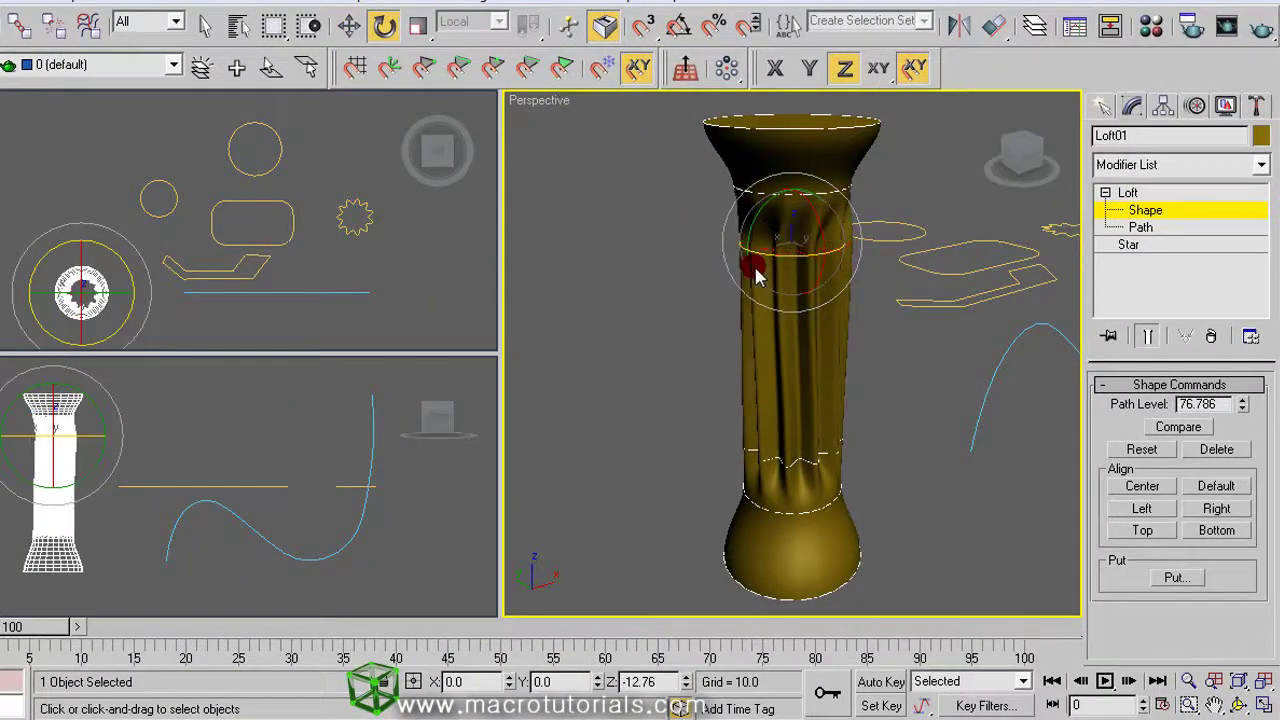
pyautogui.click(418, 25)
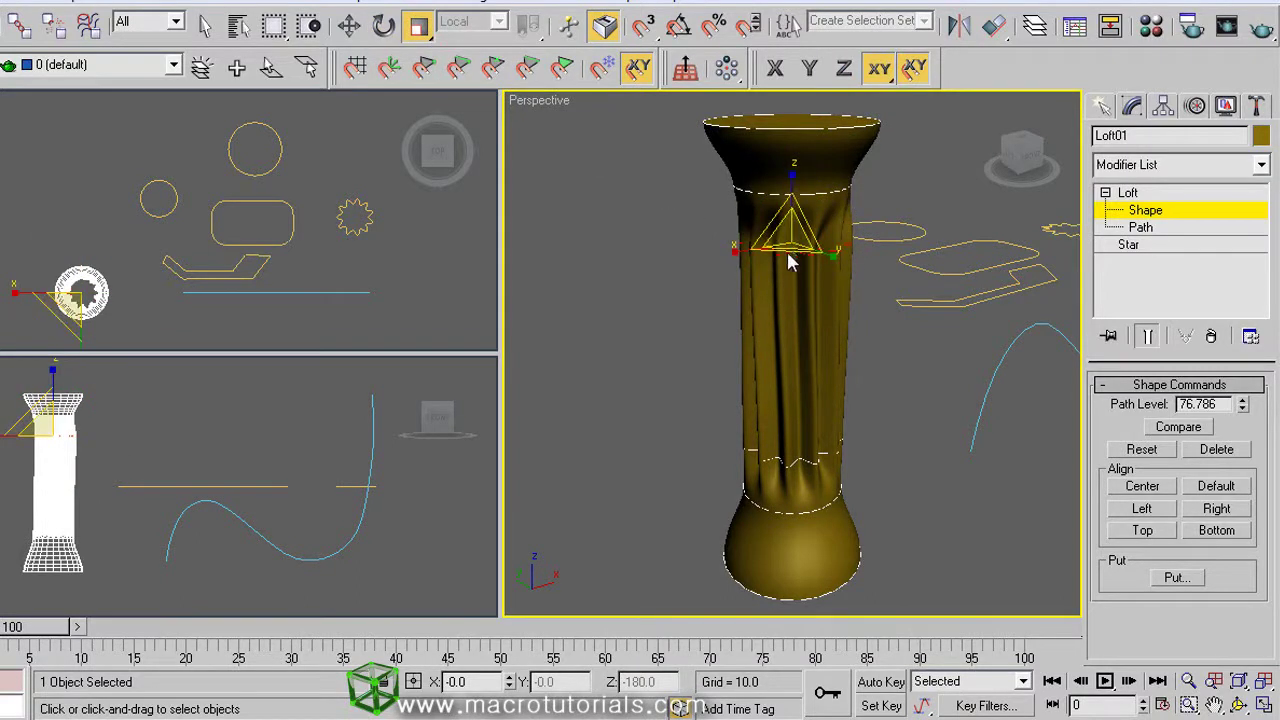
pyautogui.moveTo(795, 258)
pyautogui.mouseDown()
pyautogui.moveTo(846, 271)
pyautogui.moveTo(840, 365)
pyautogui.moveTo(780, 206)
pyautogui.moveTo(790, 266)
pyautogui.moveTo(777, 249)
pyautogui.moveTo(777, 263)
pyautogui.mouseUp()
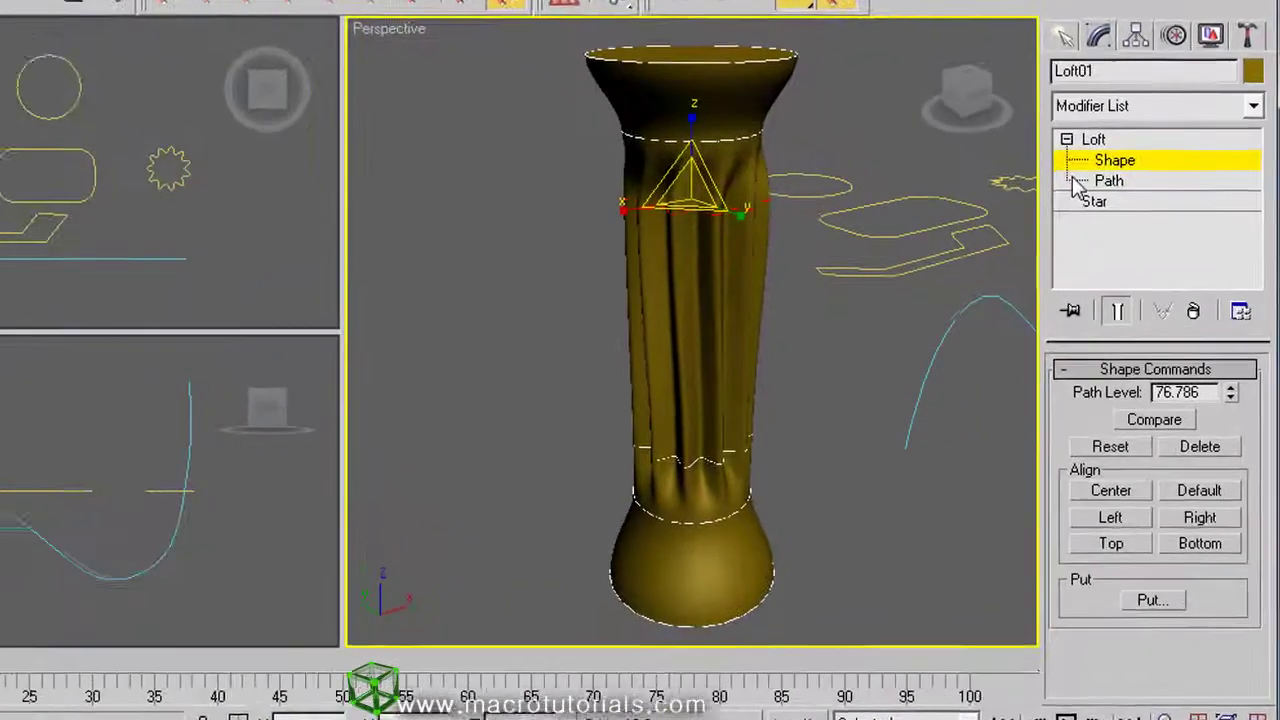
# Return to the loft's main level and locate its Deformations settings
pyautogui.click(1088, 131)
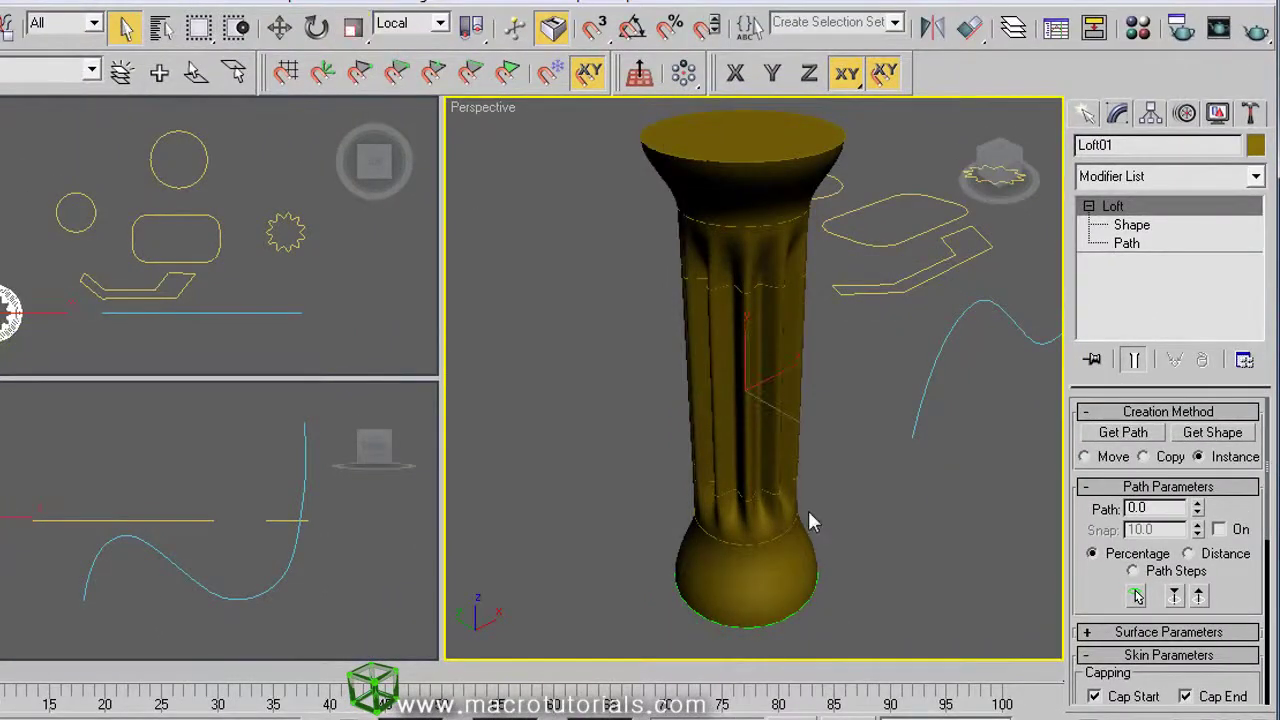
pyautogui.moveTo(1081, 557); pyautogui.dragTo(1075, 320)
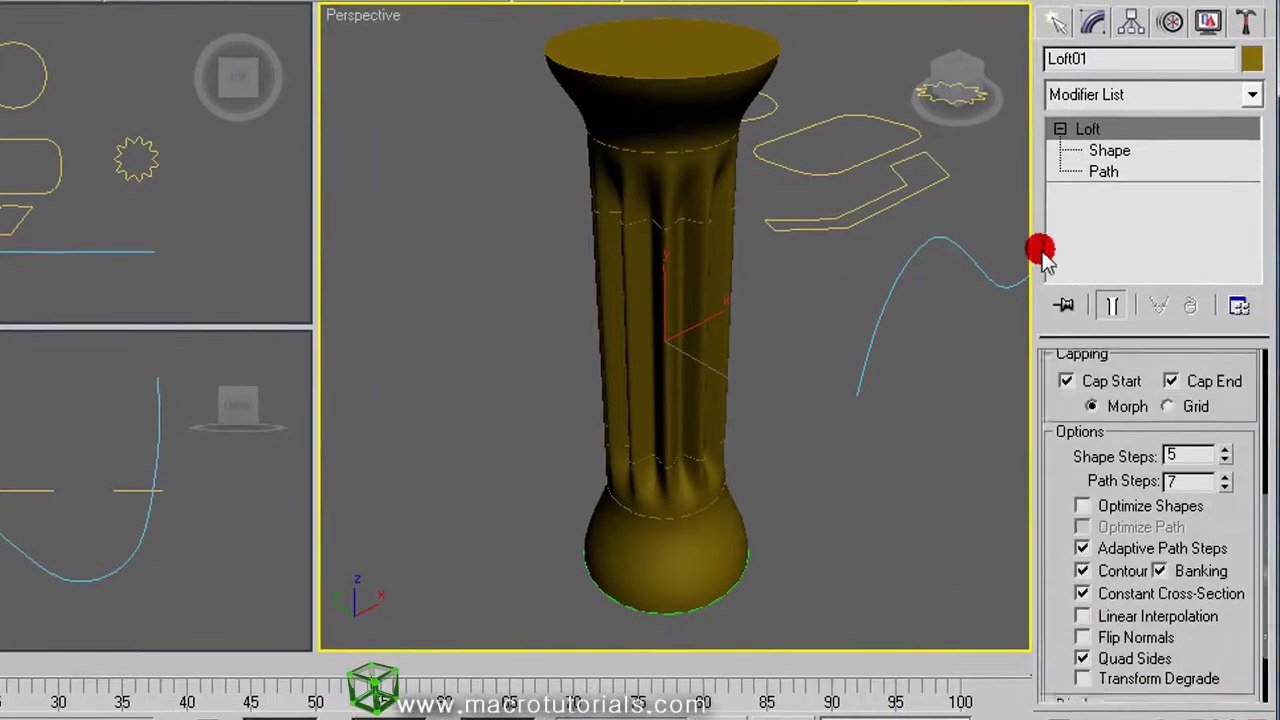
pyautogui.moveTo(1042, 255); pyautogui.dragTo(1049, 126)
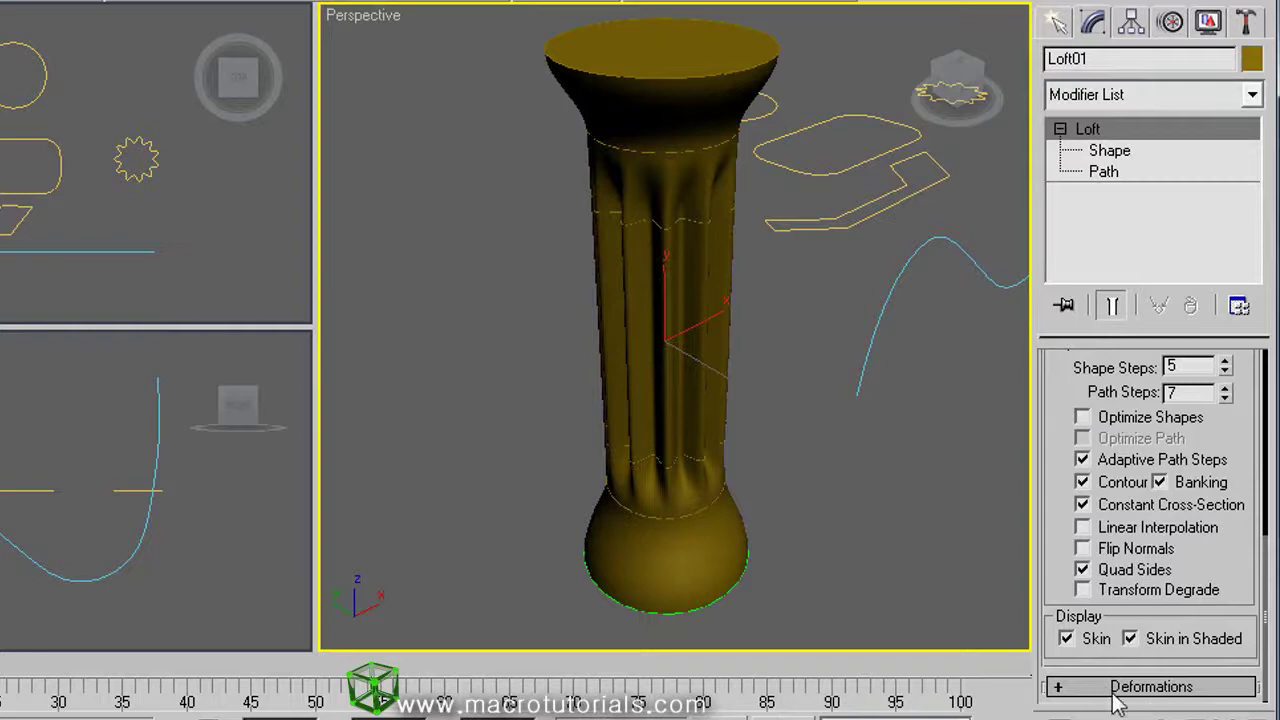